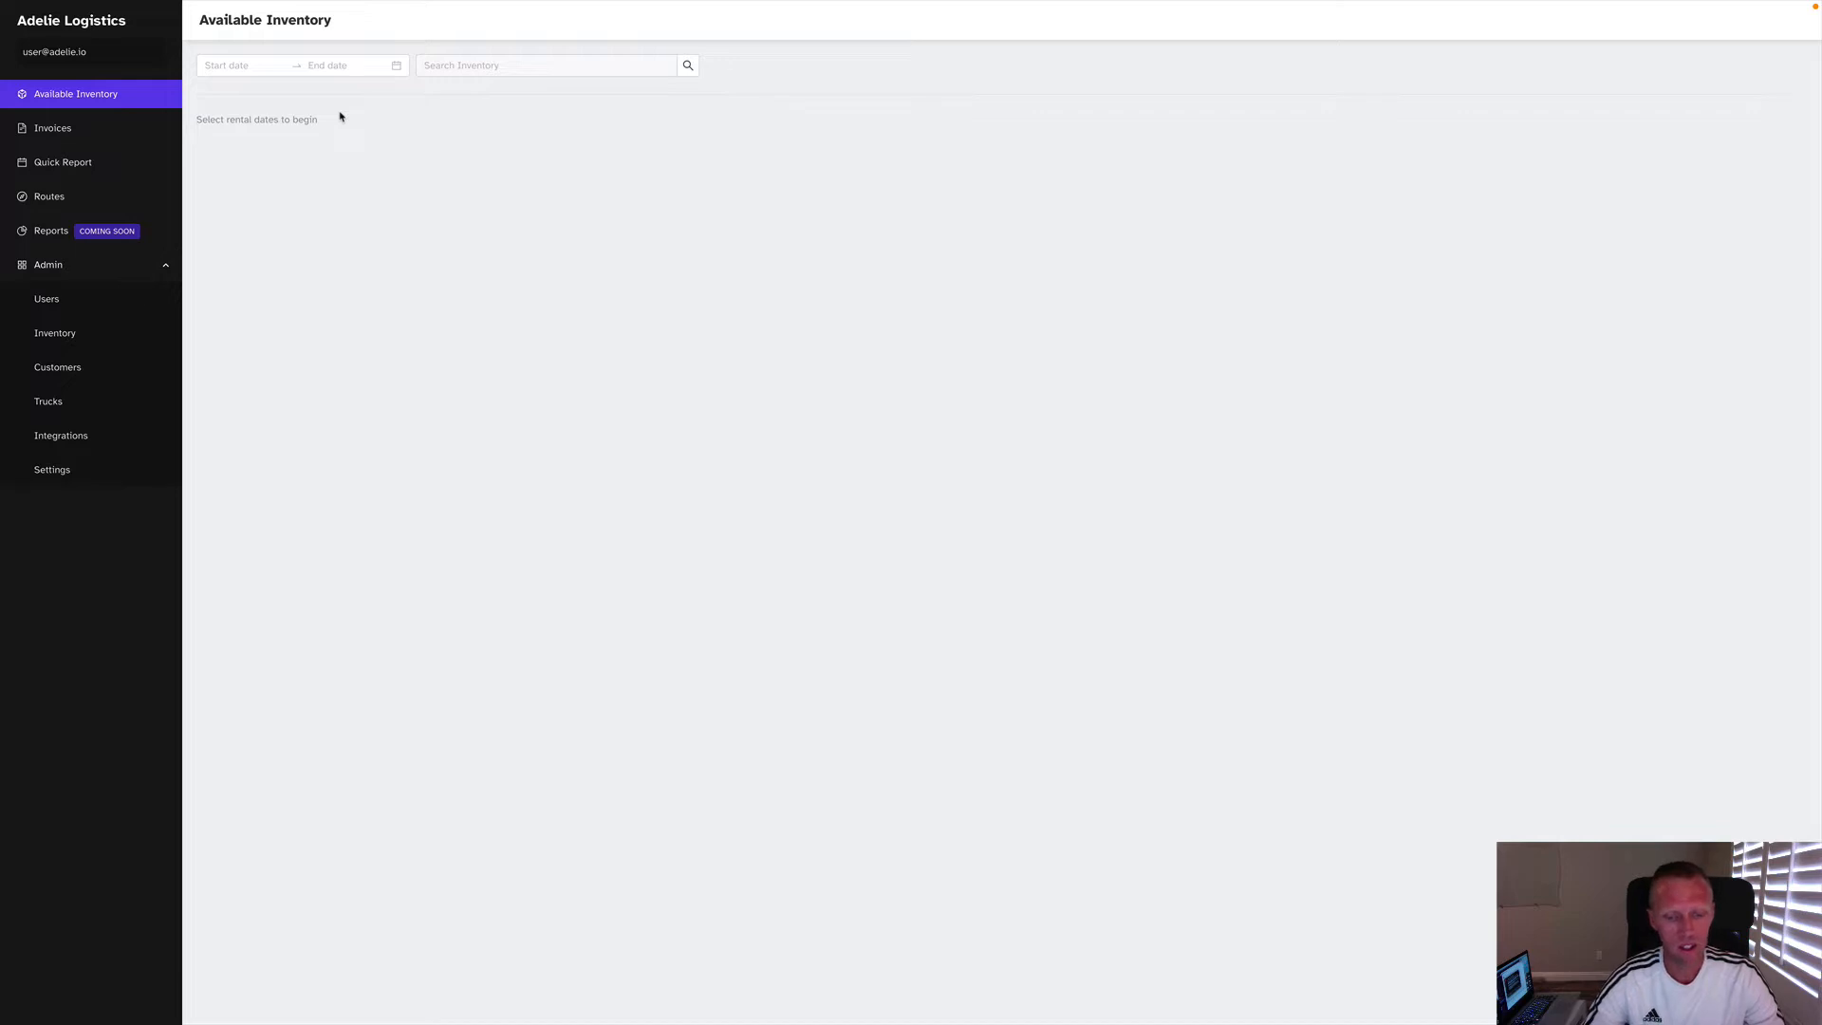
Step: Set the rental period for available inventory to May 25th 2022 through May 30th 2022
left_click(239, 64)
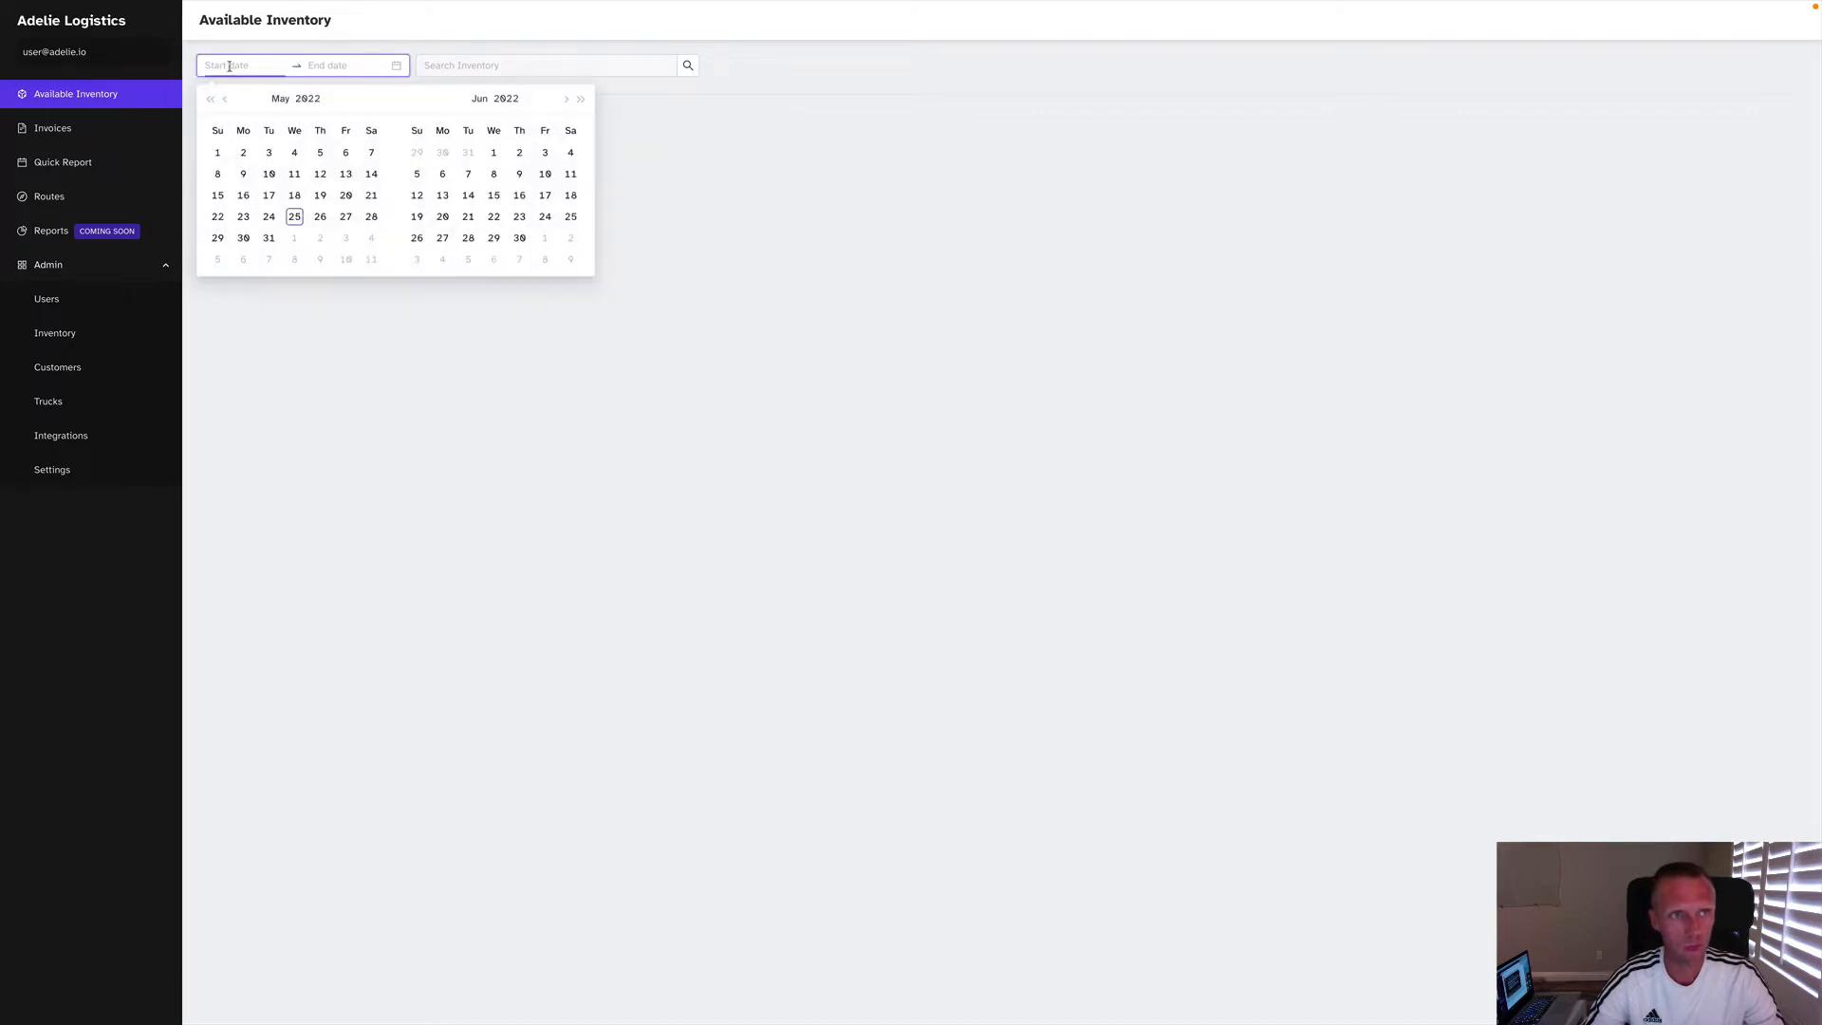
left_click(295, 218)
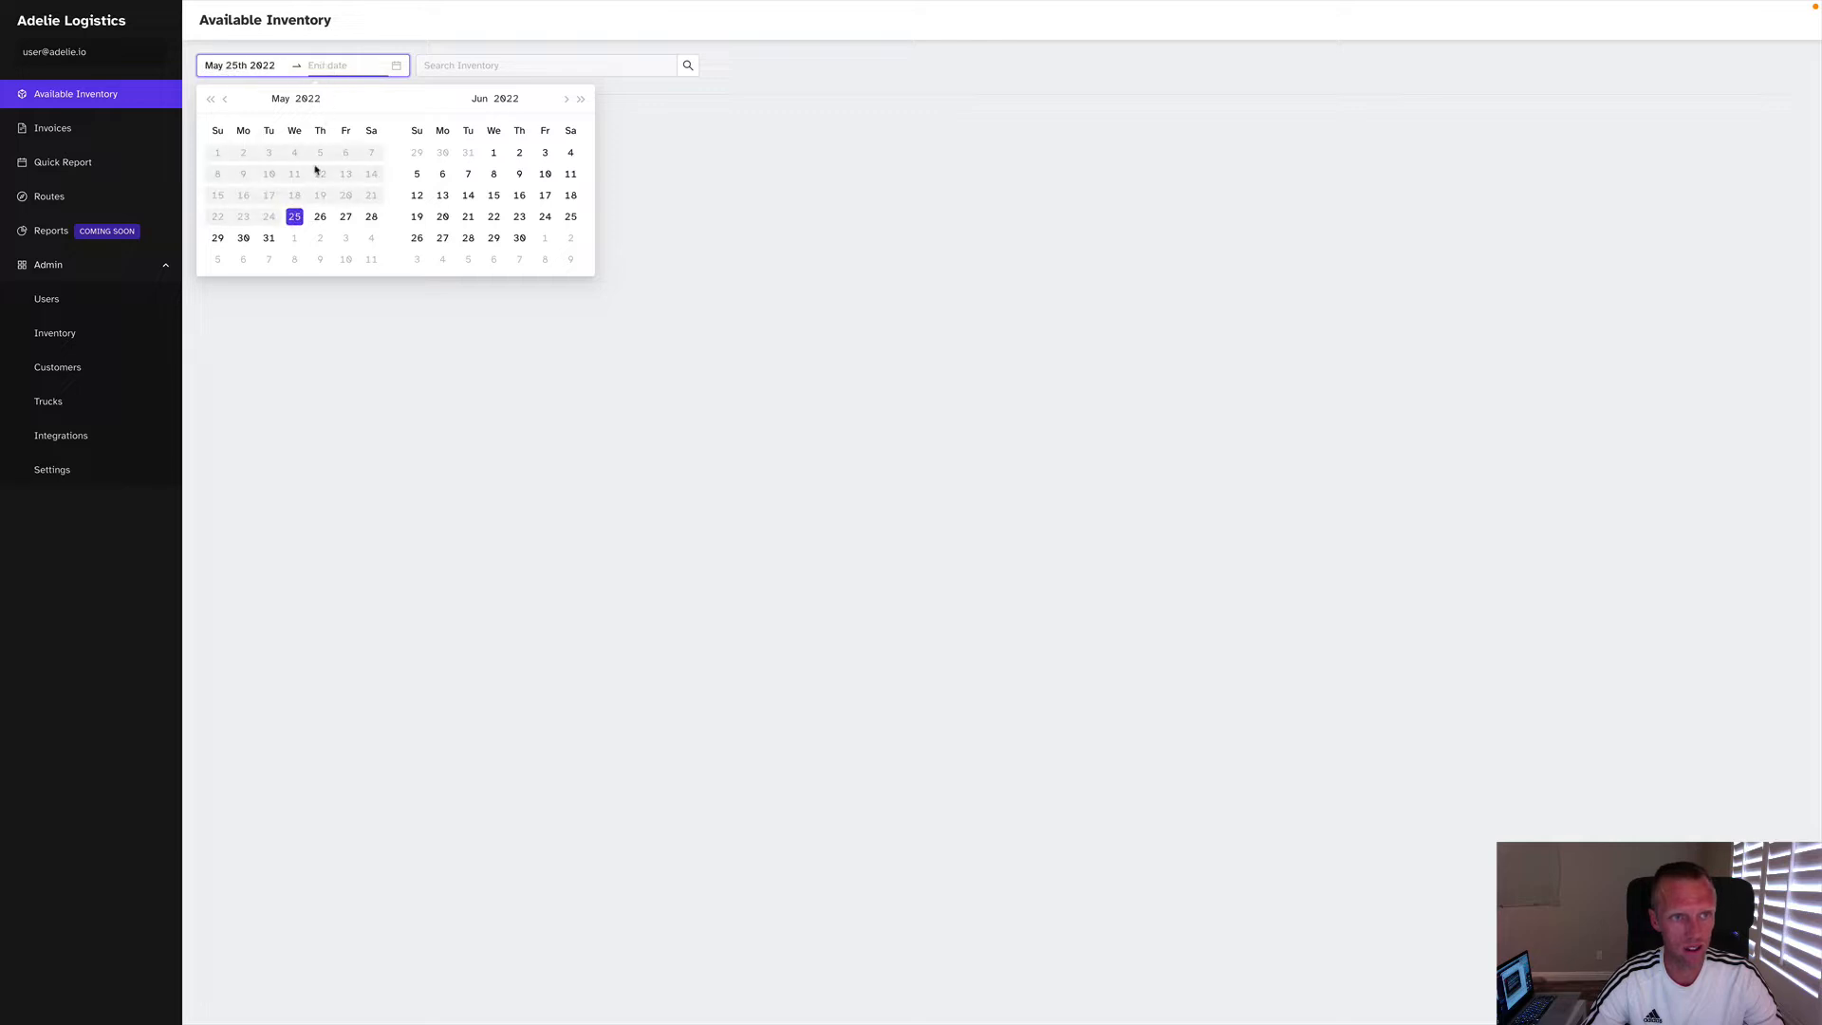
left_click(244, 240)
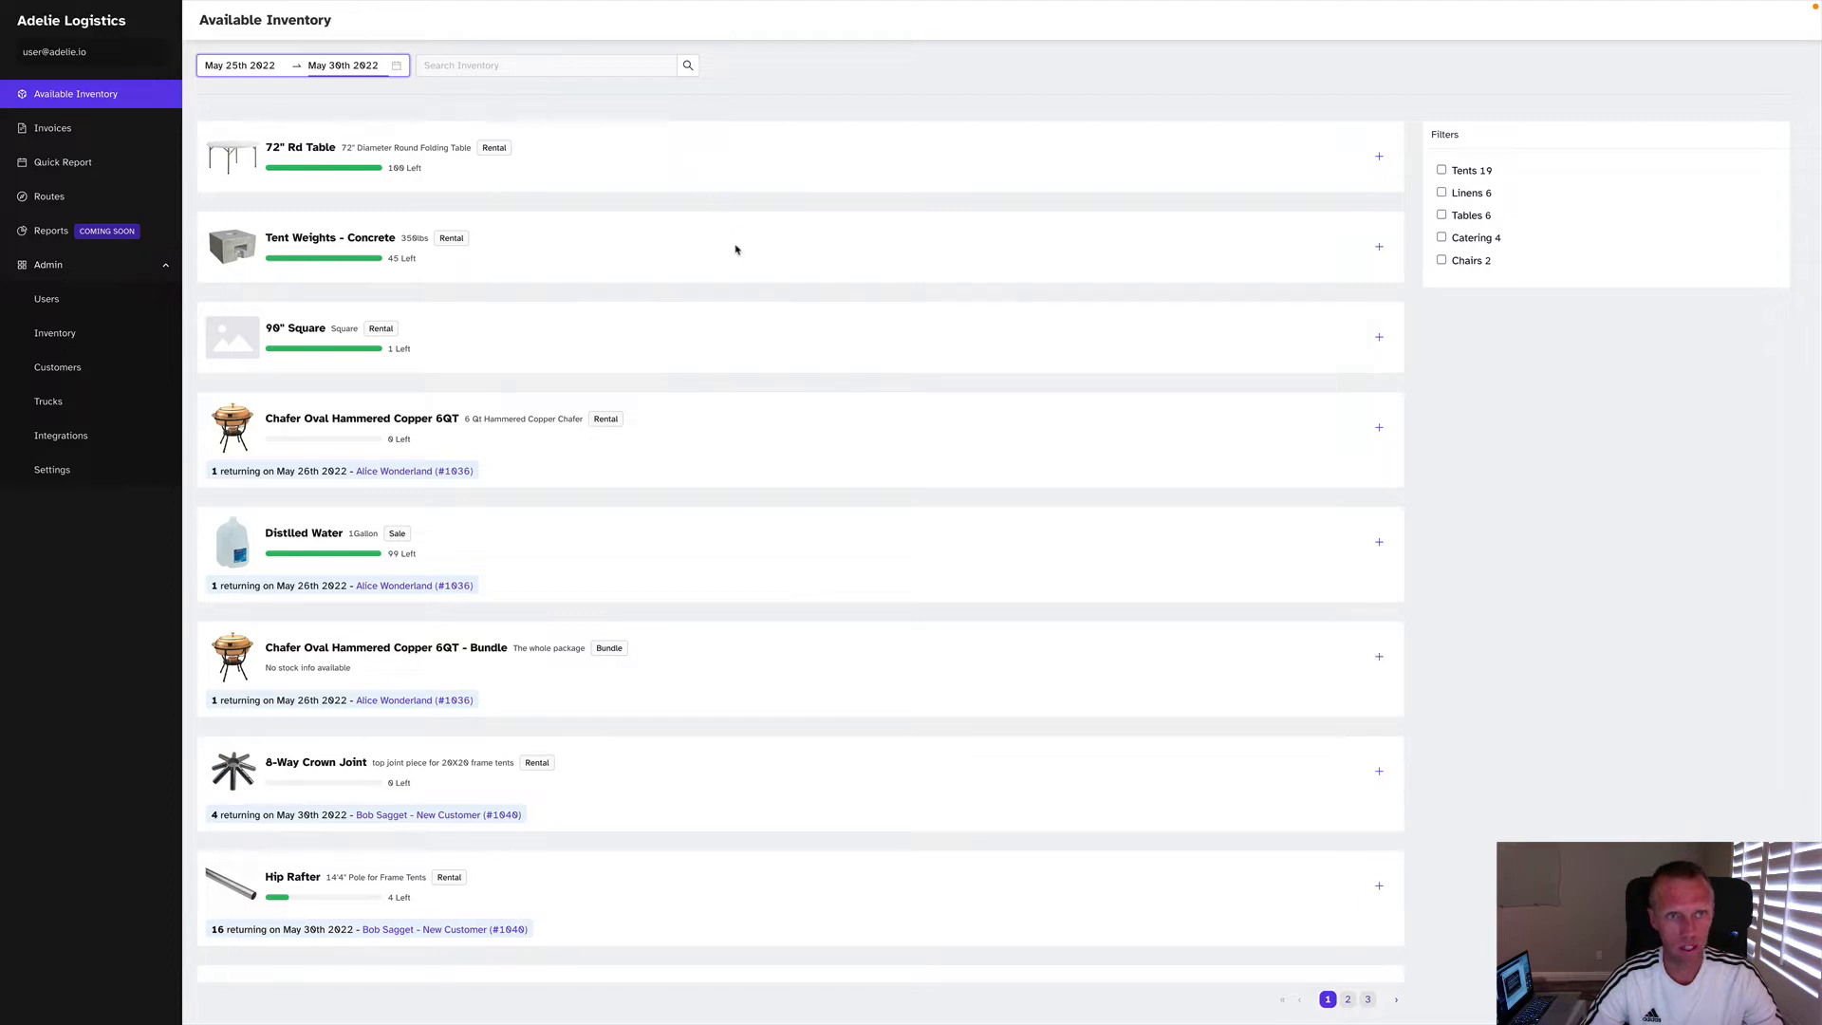
Step: Look through all three pages of available inventory, examining remaining stock and upcoming returns
scroll(890, 276, "down", 12)
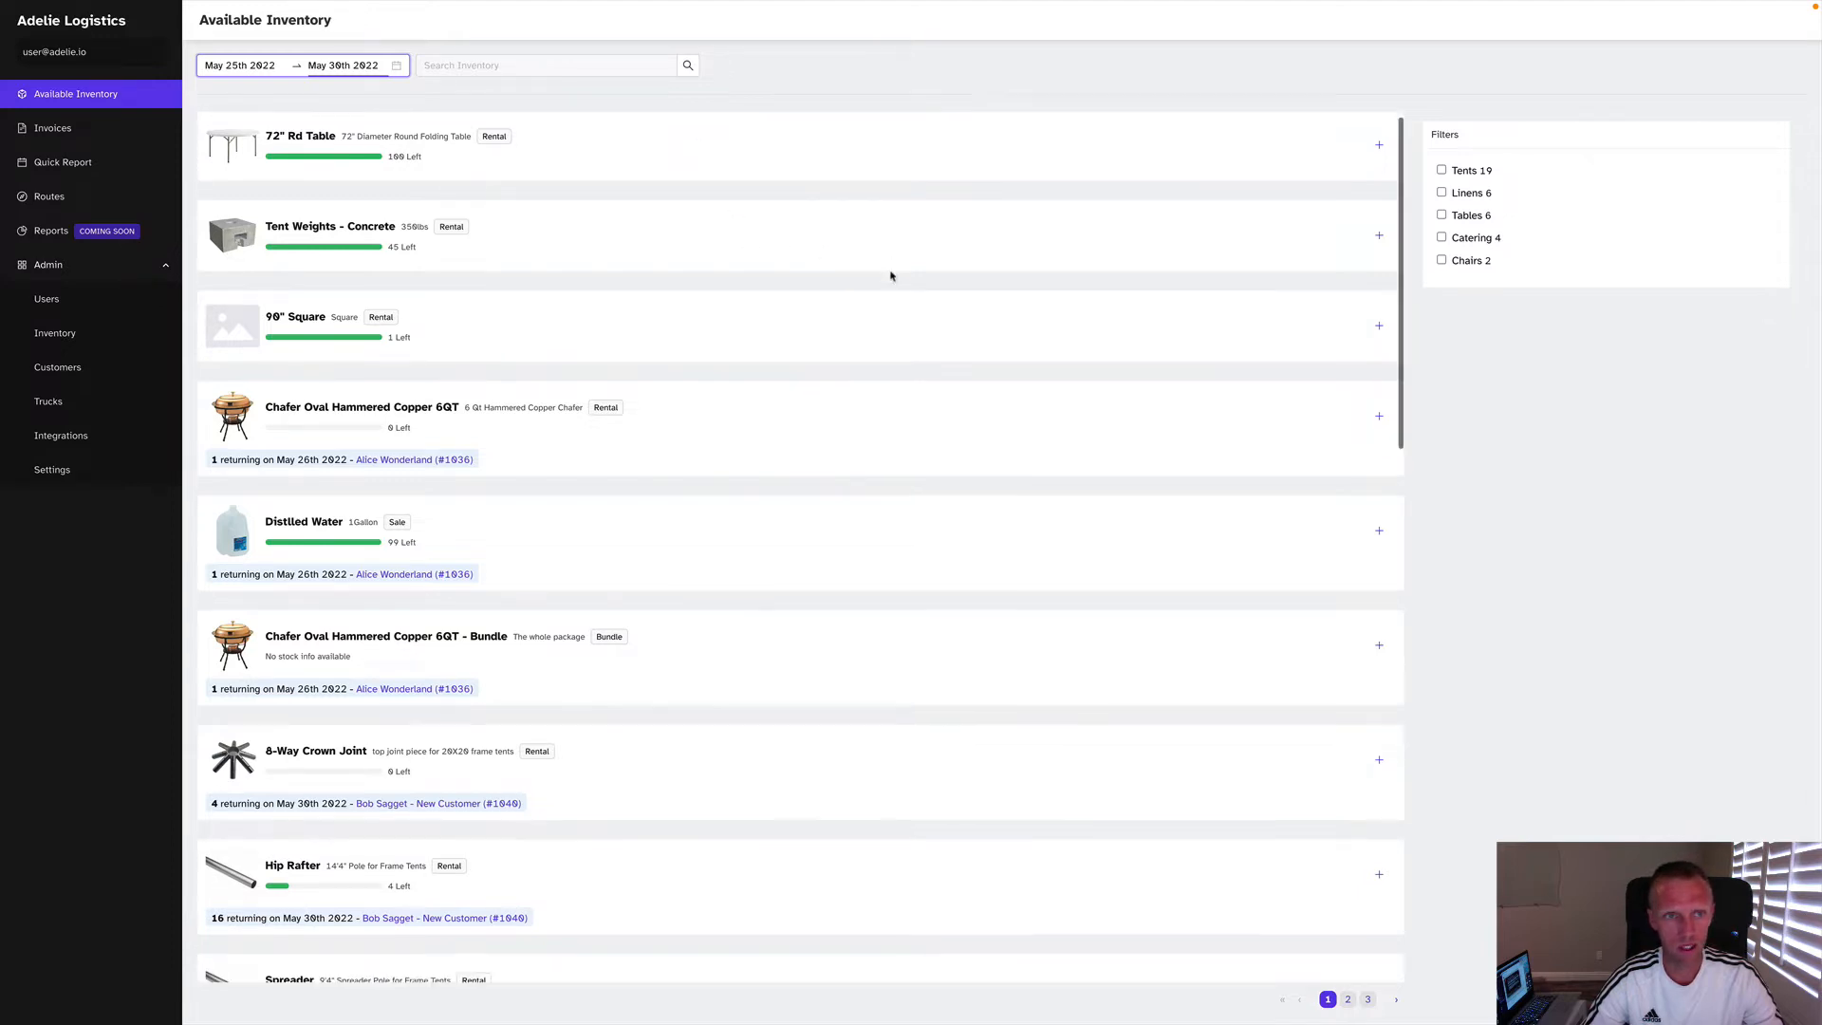
scroll(891, 276, "down", 5)
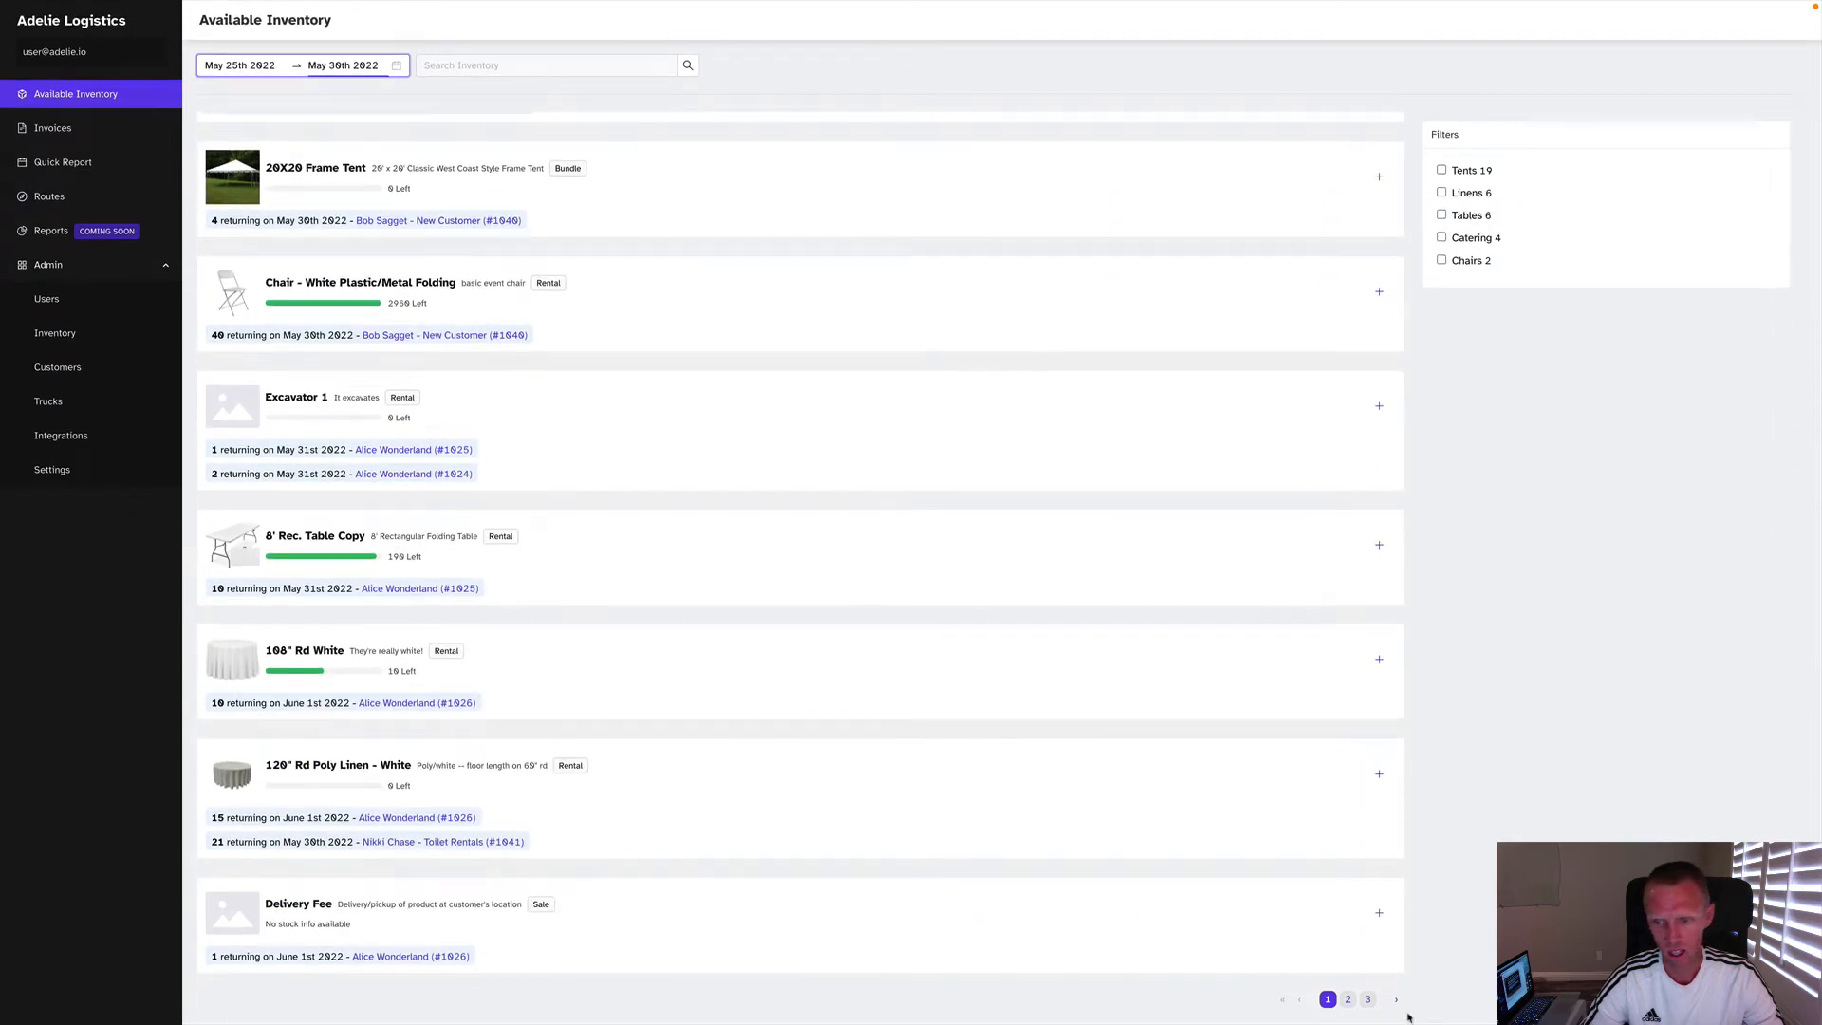
left_click(1349, 1002)
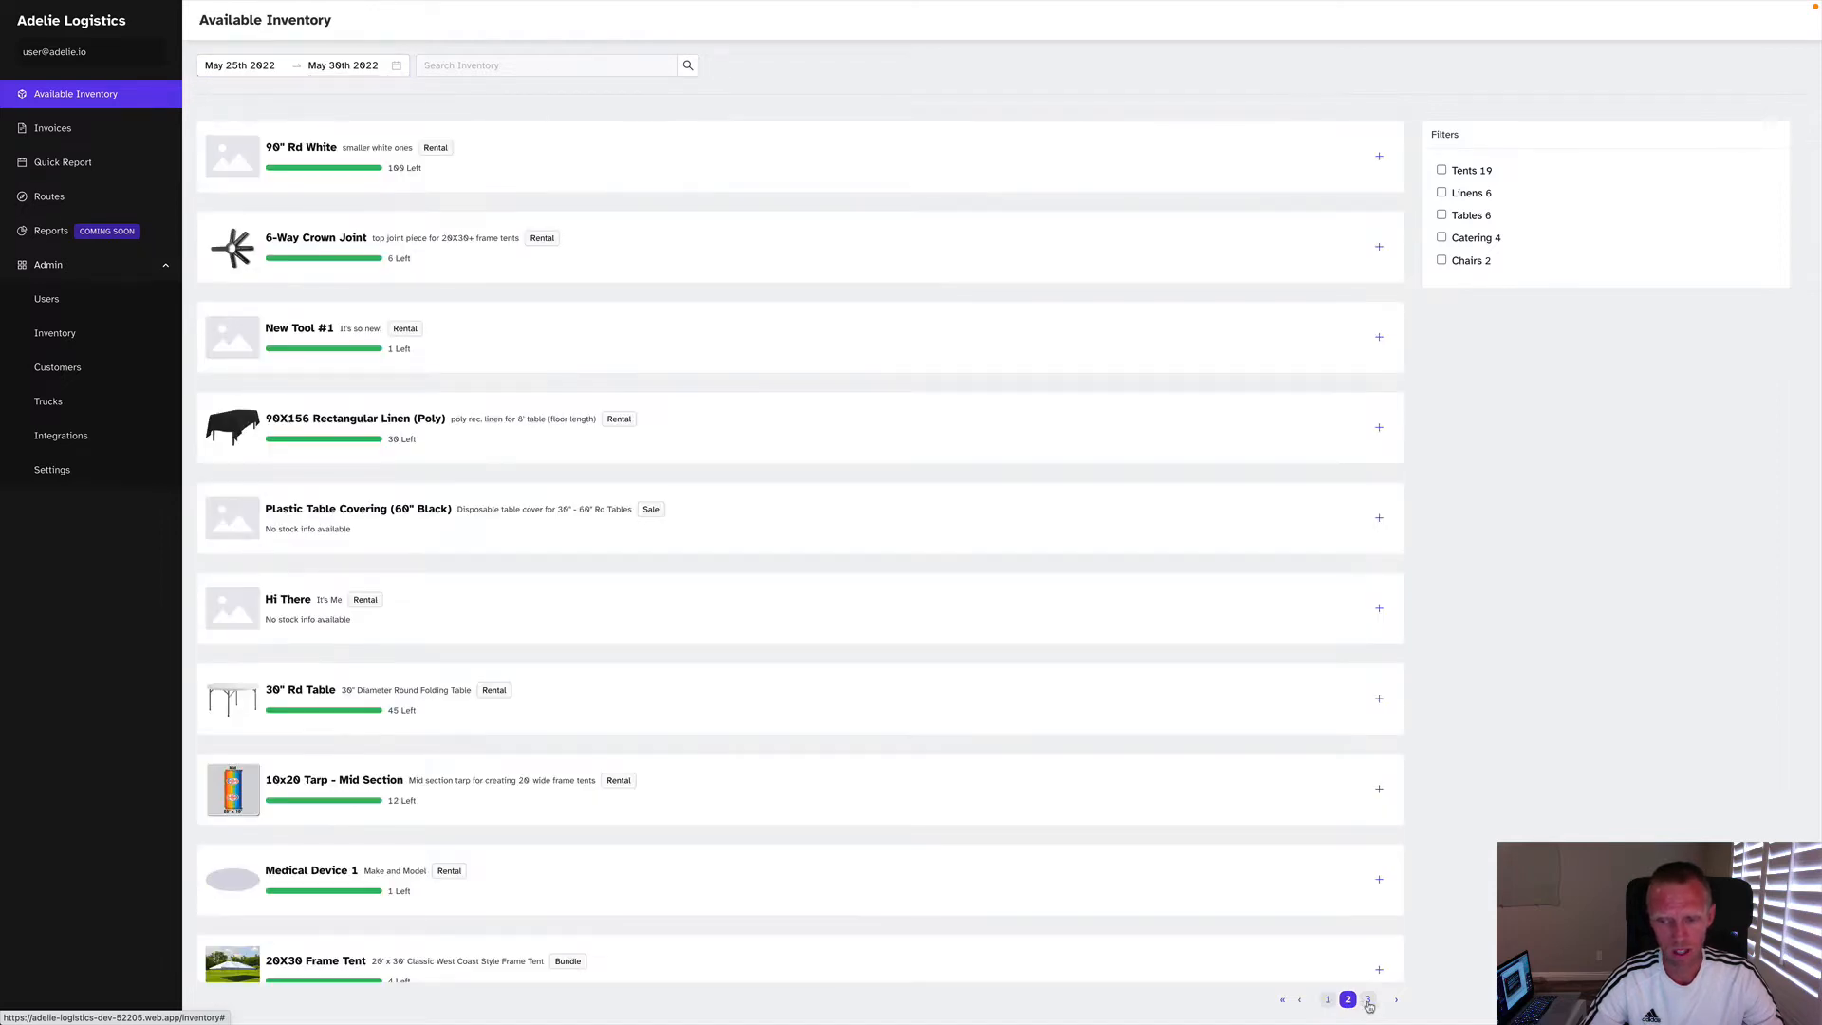
left_click(1369, 1002)
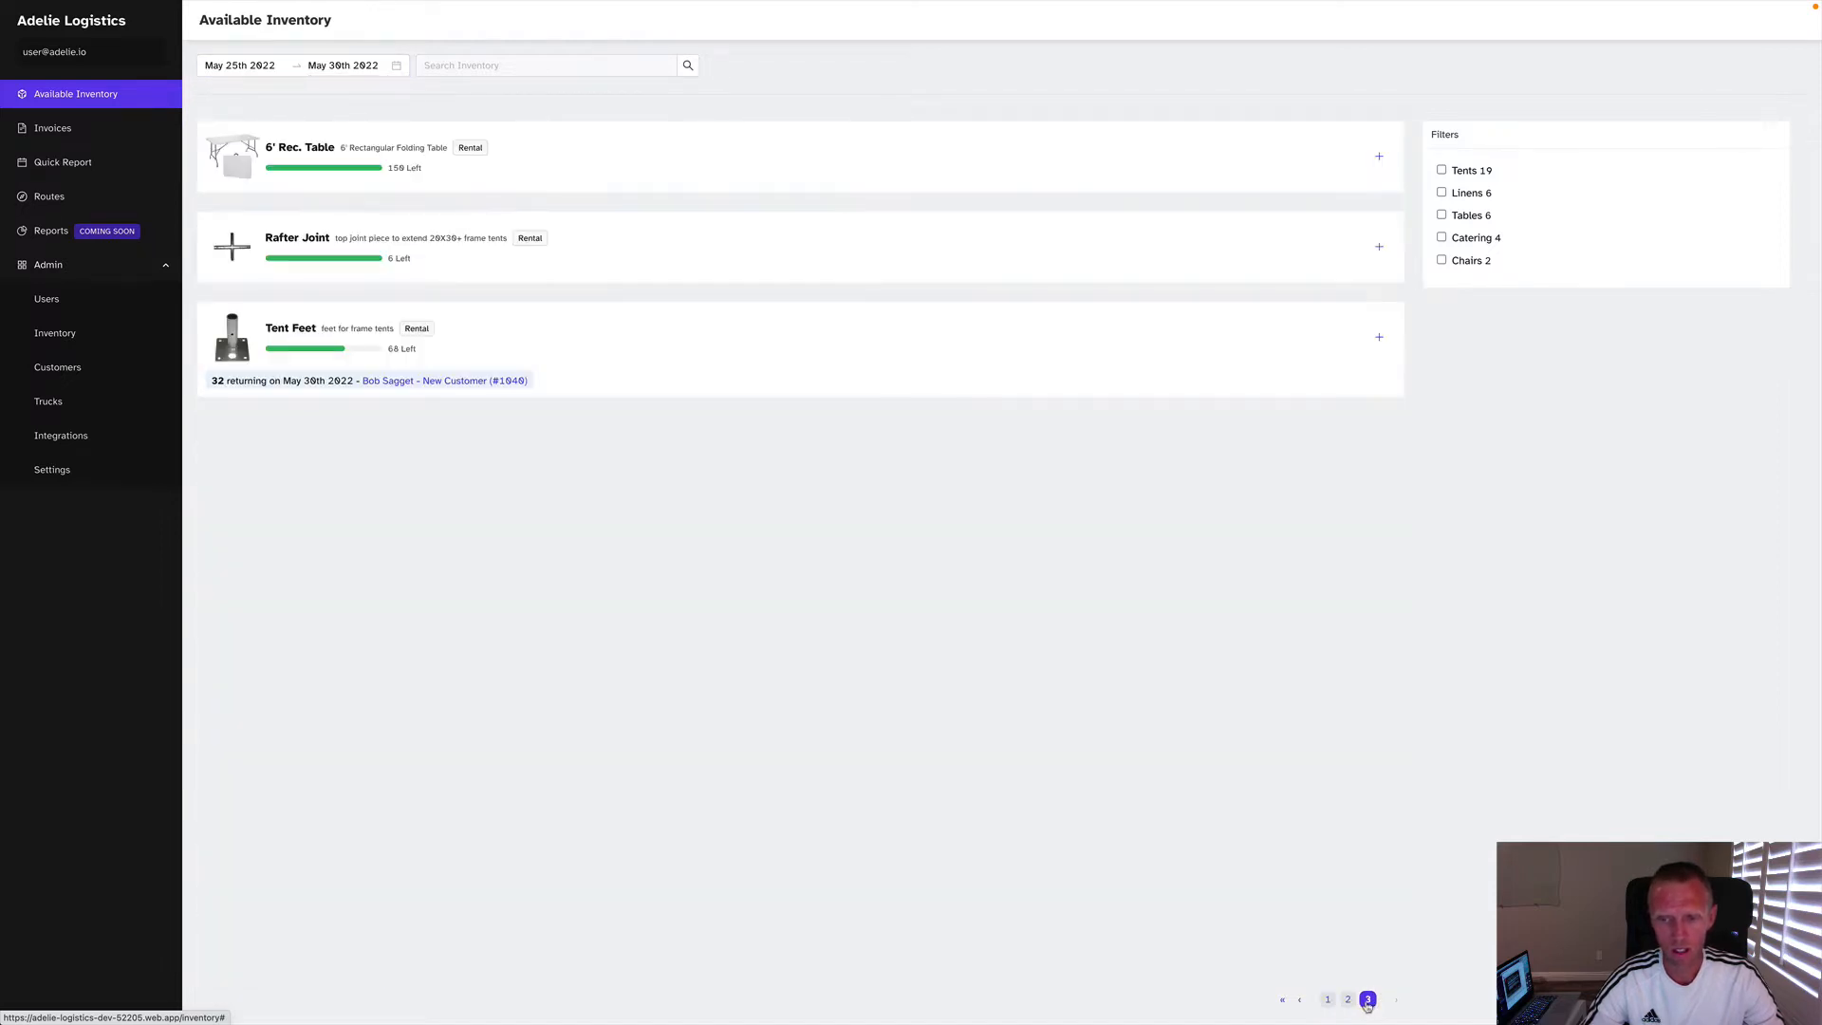
left_click(1348, 1001)
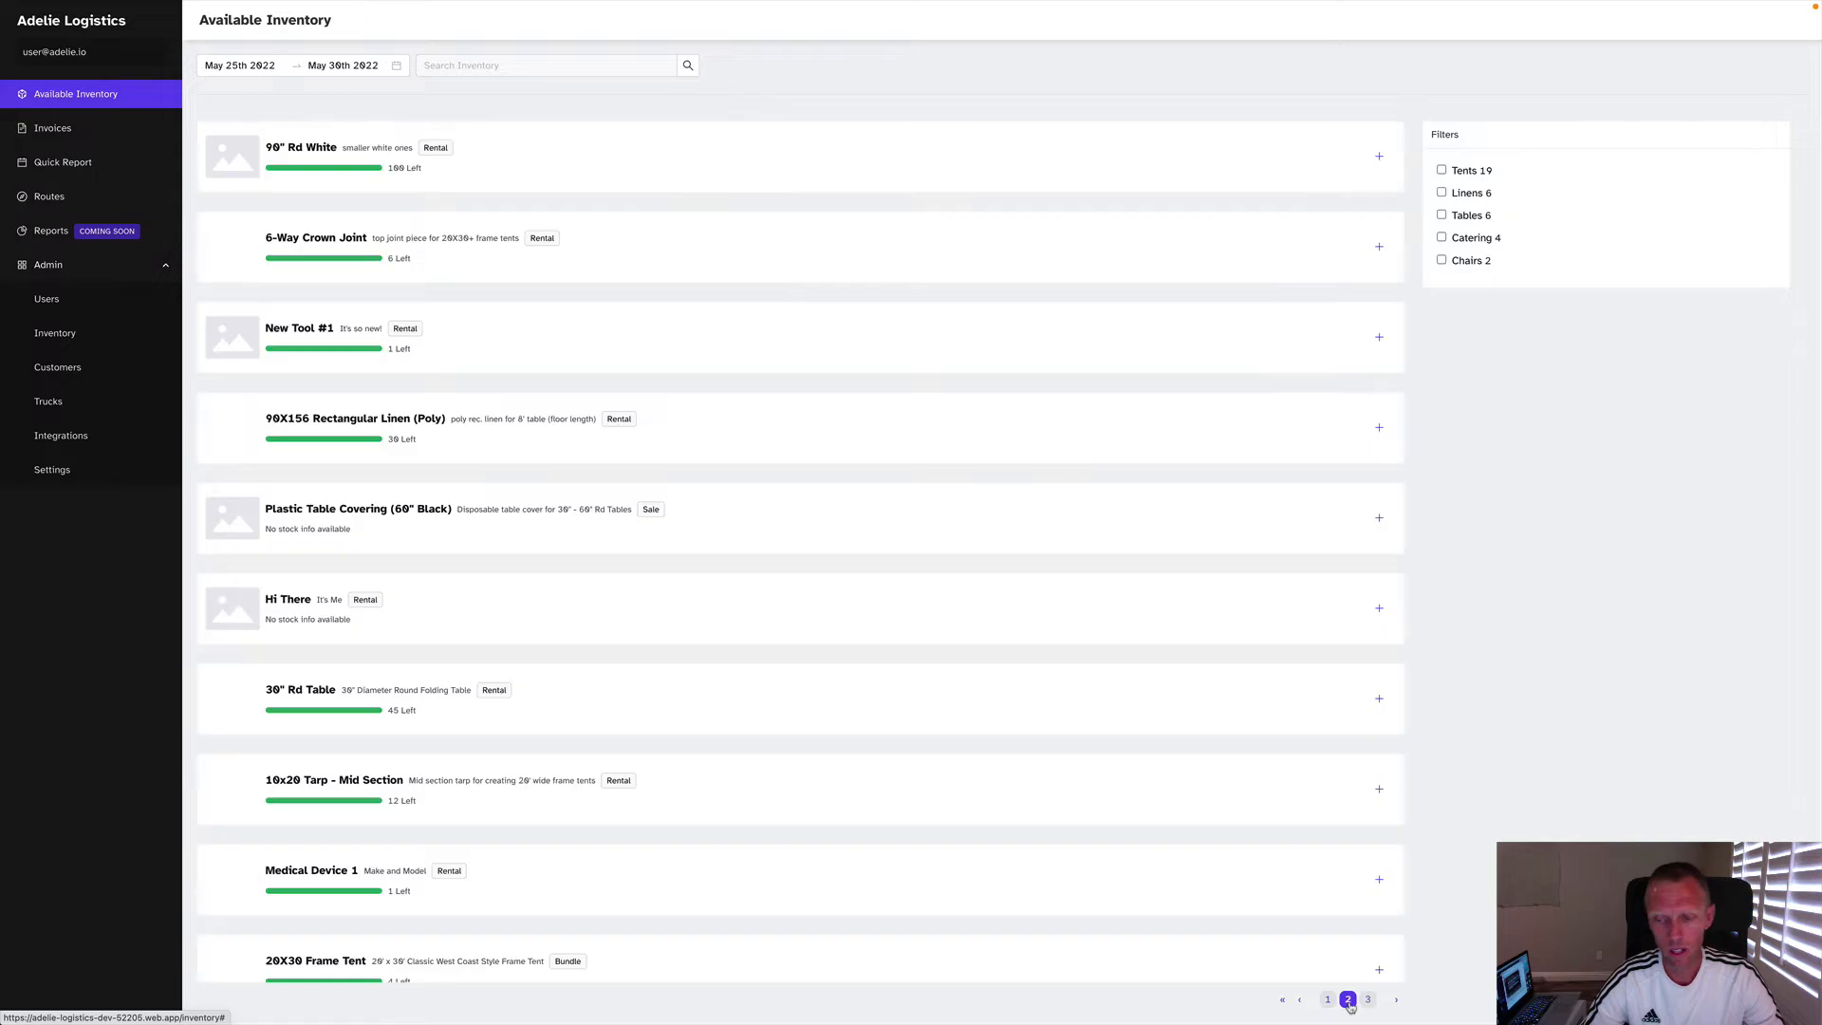
left_click(1329, 1001)
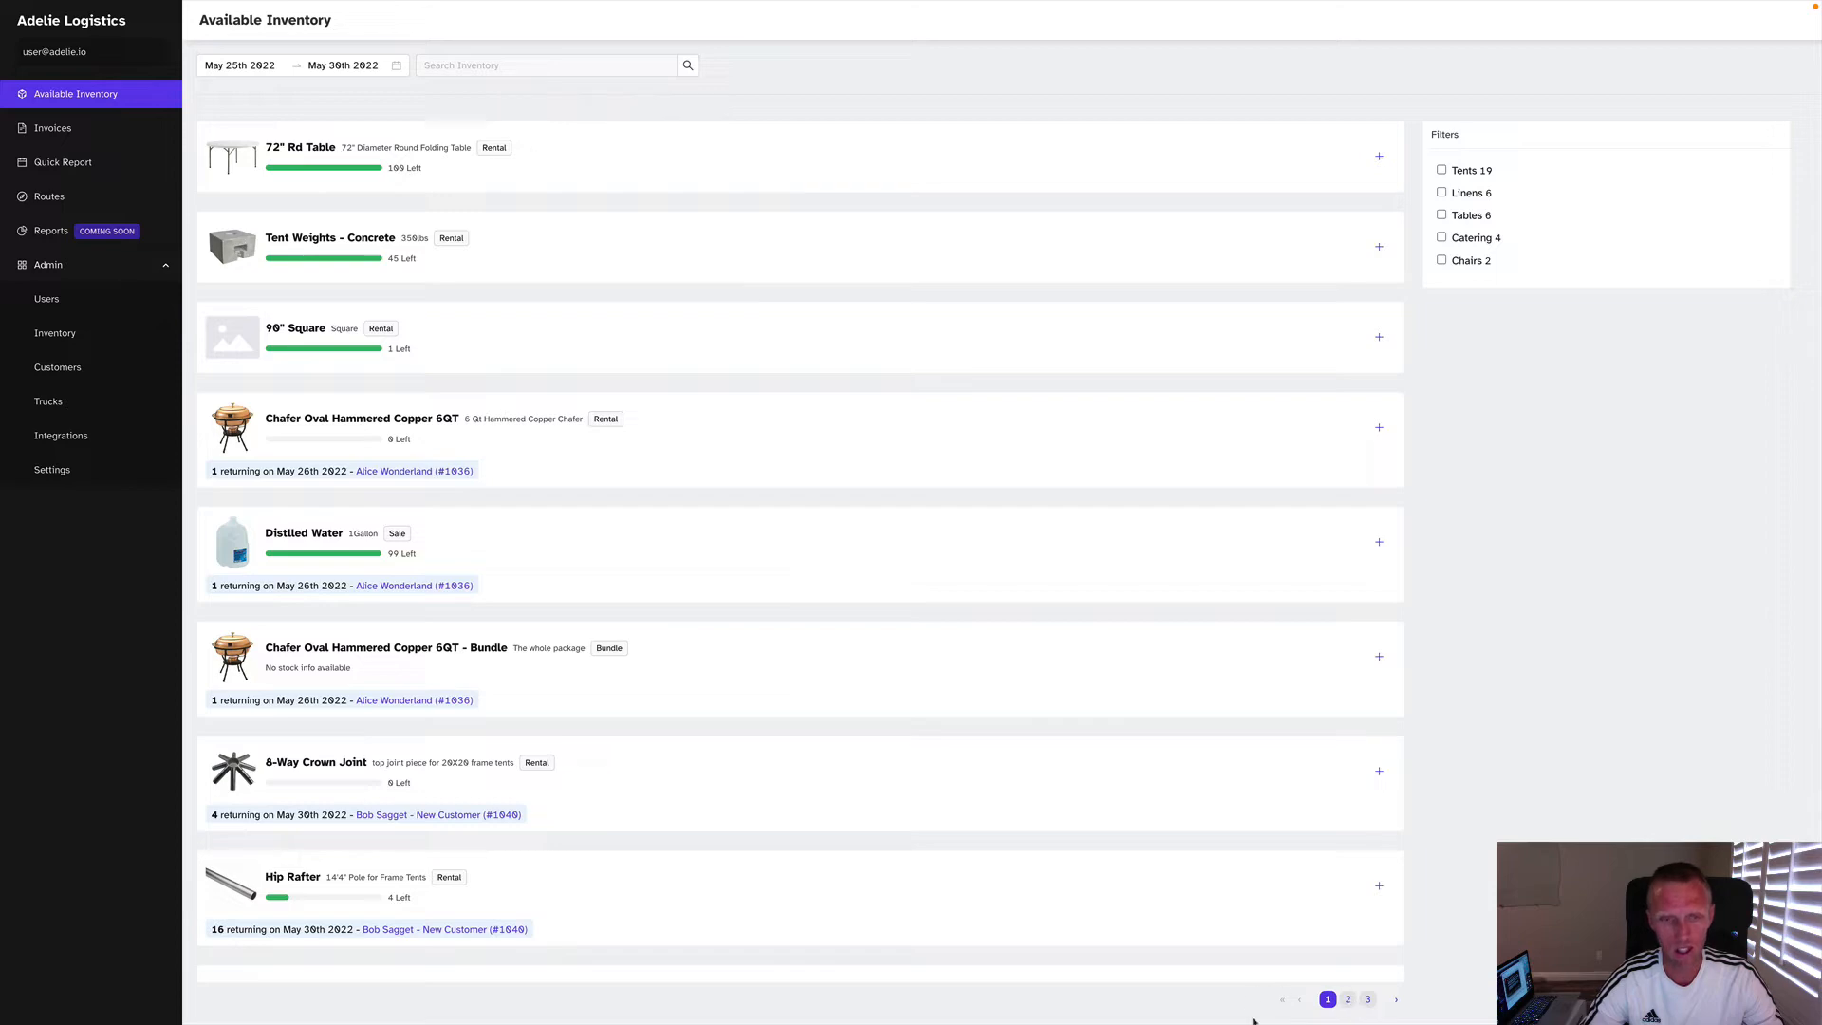
scroll(854, 392, "down", 15)
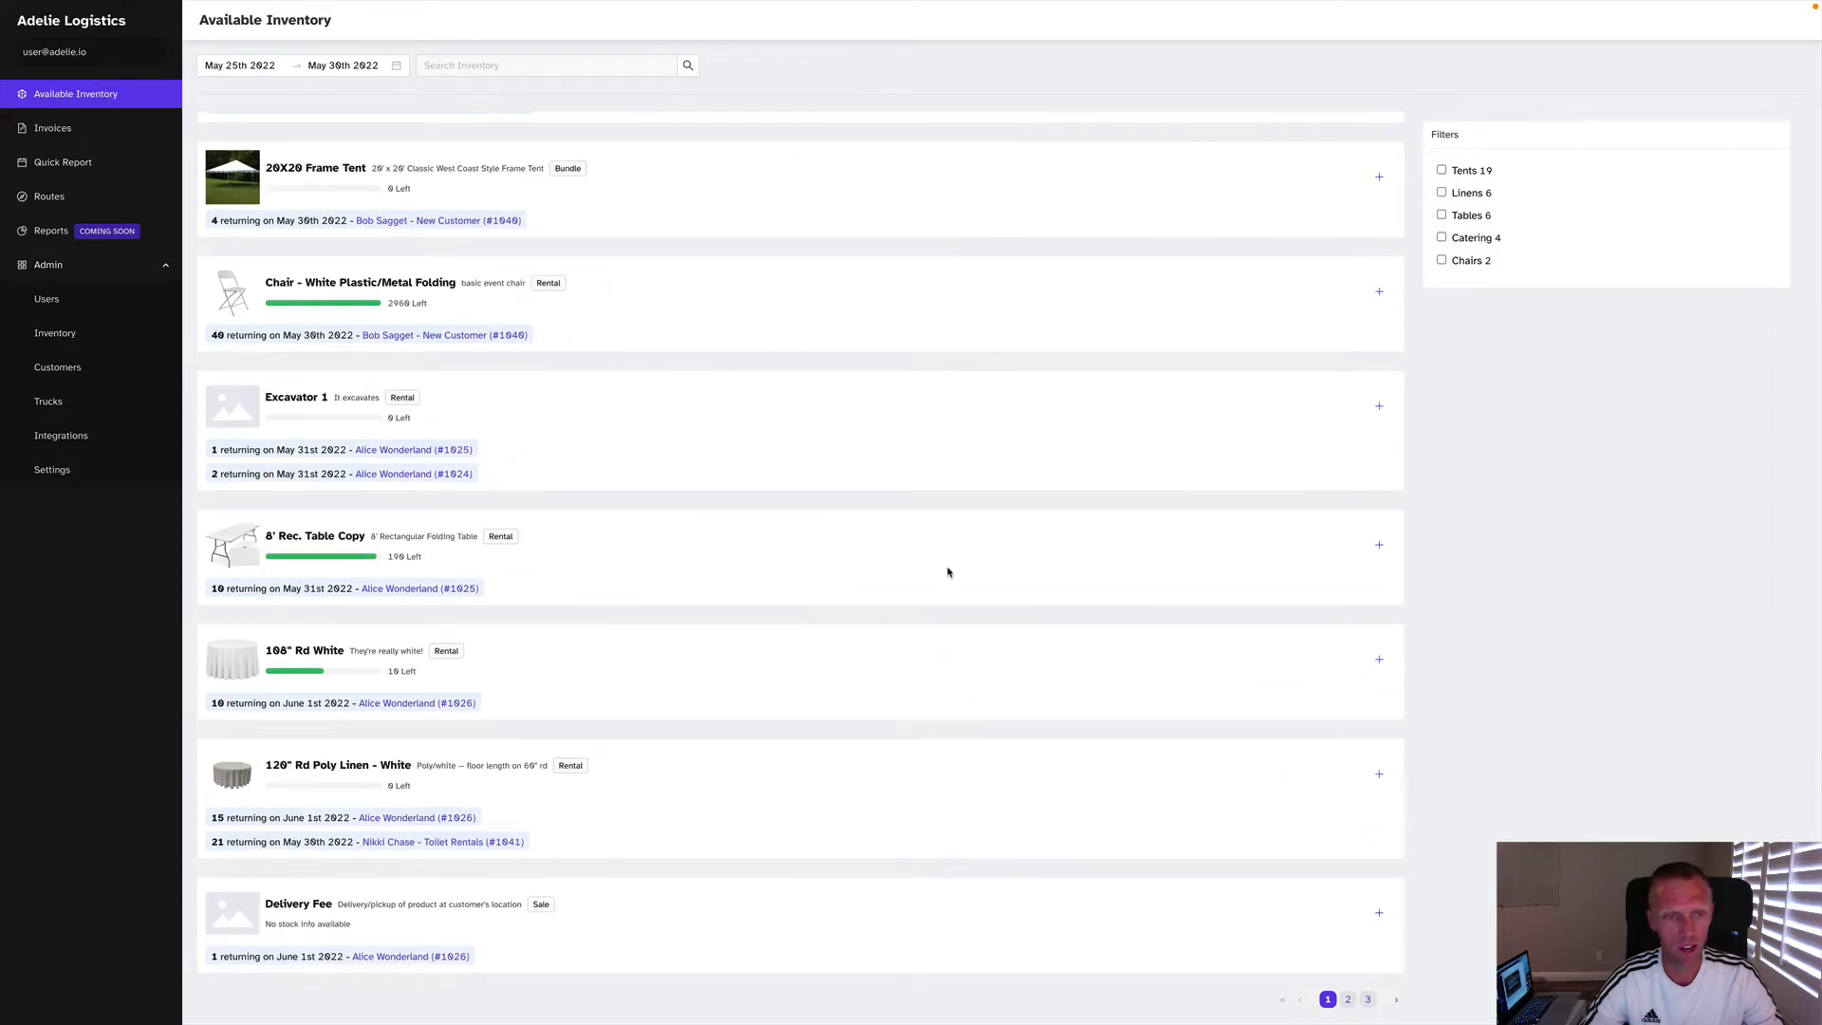
scroll(947, 572, "up", 15)
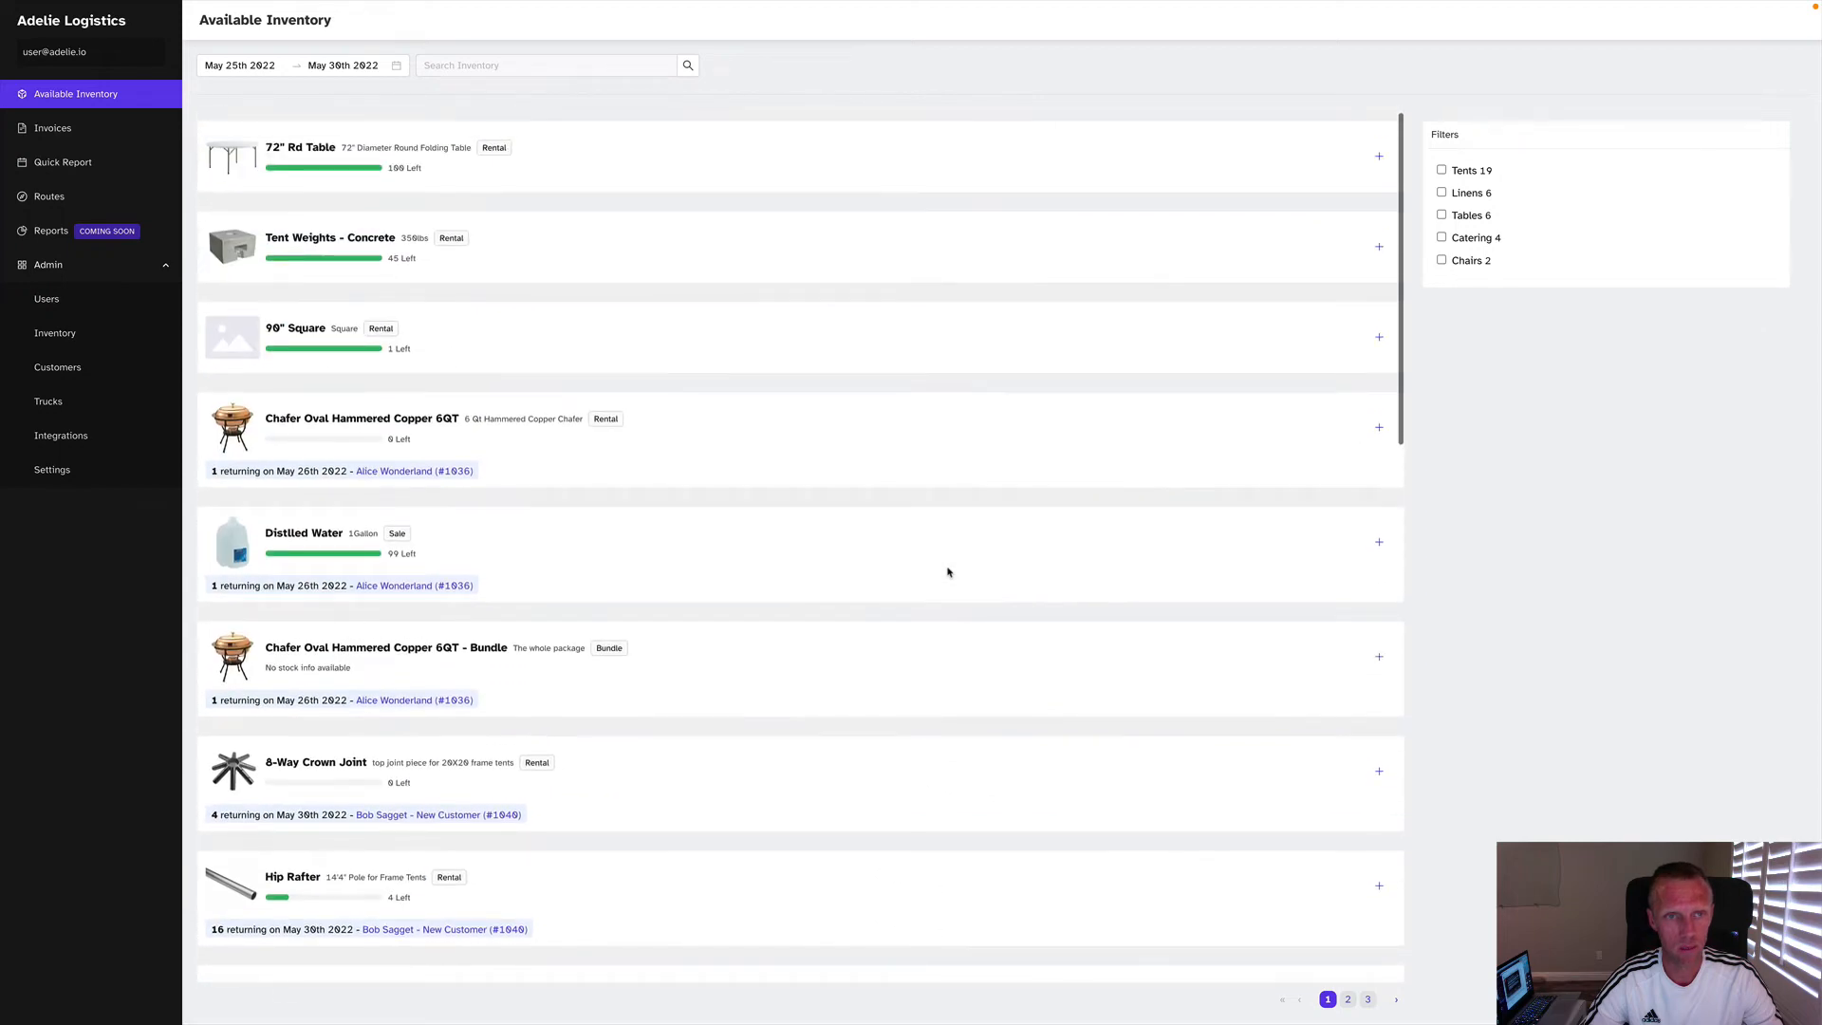
Step: Search the available inventory for "tent" and look over the matching items
left_click(493, 66)
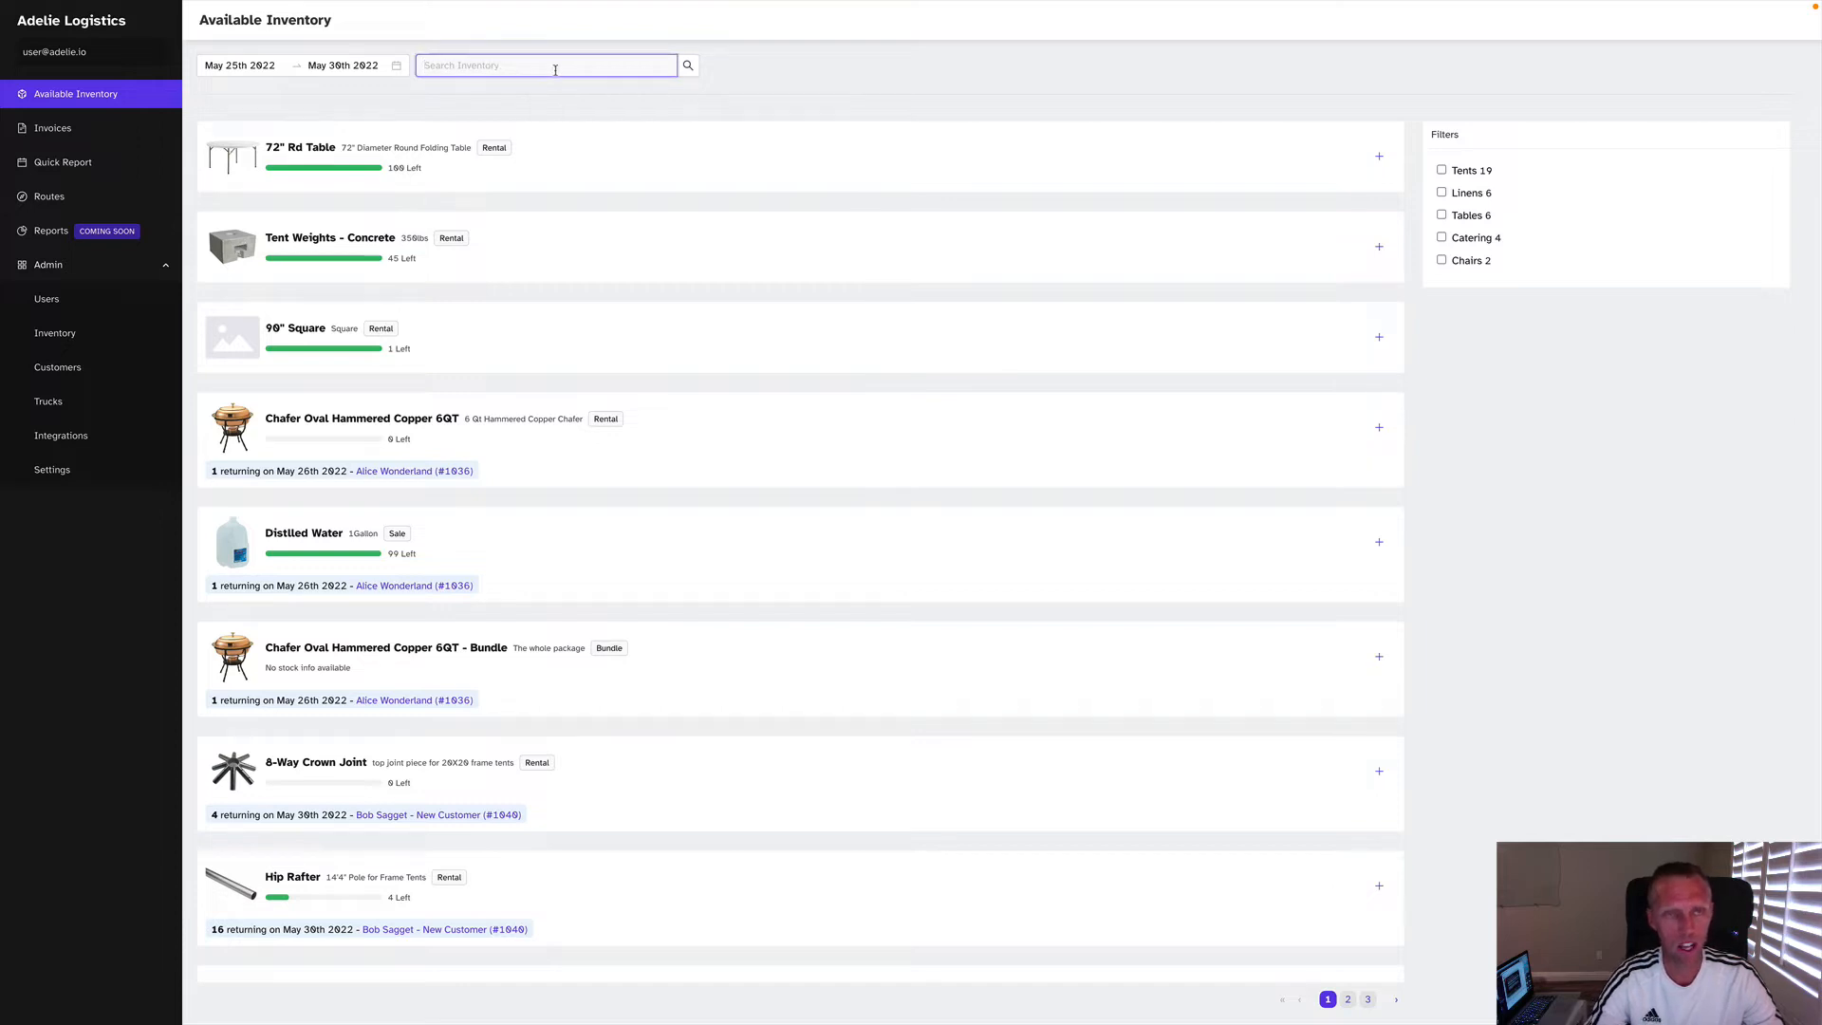
type("tent")
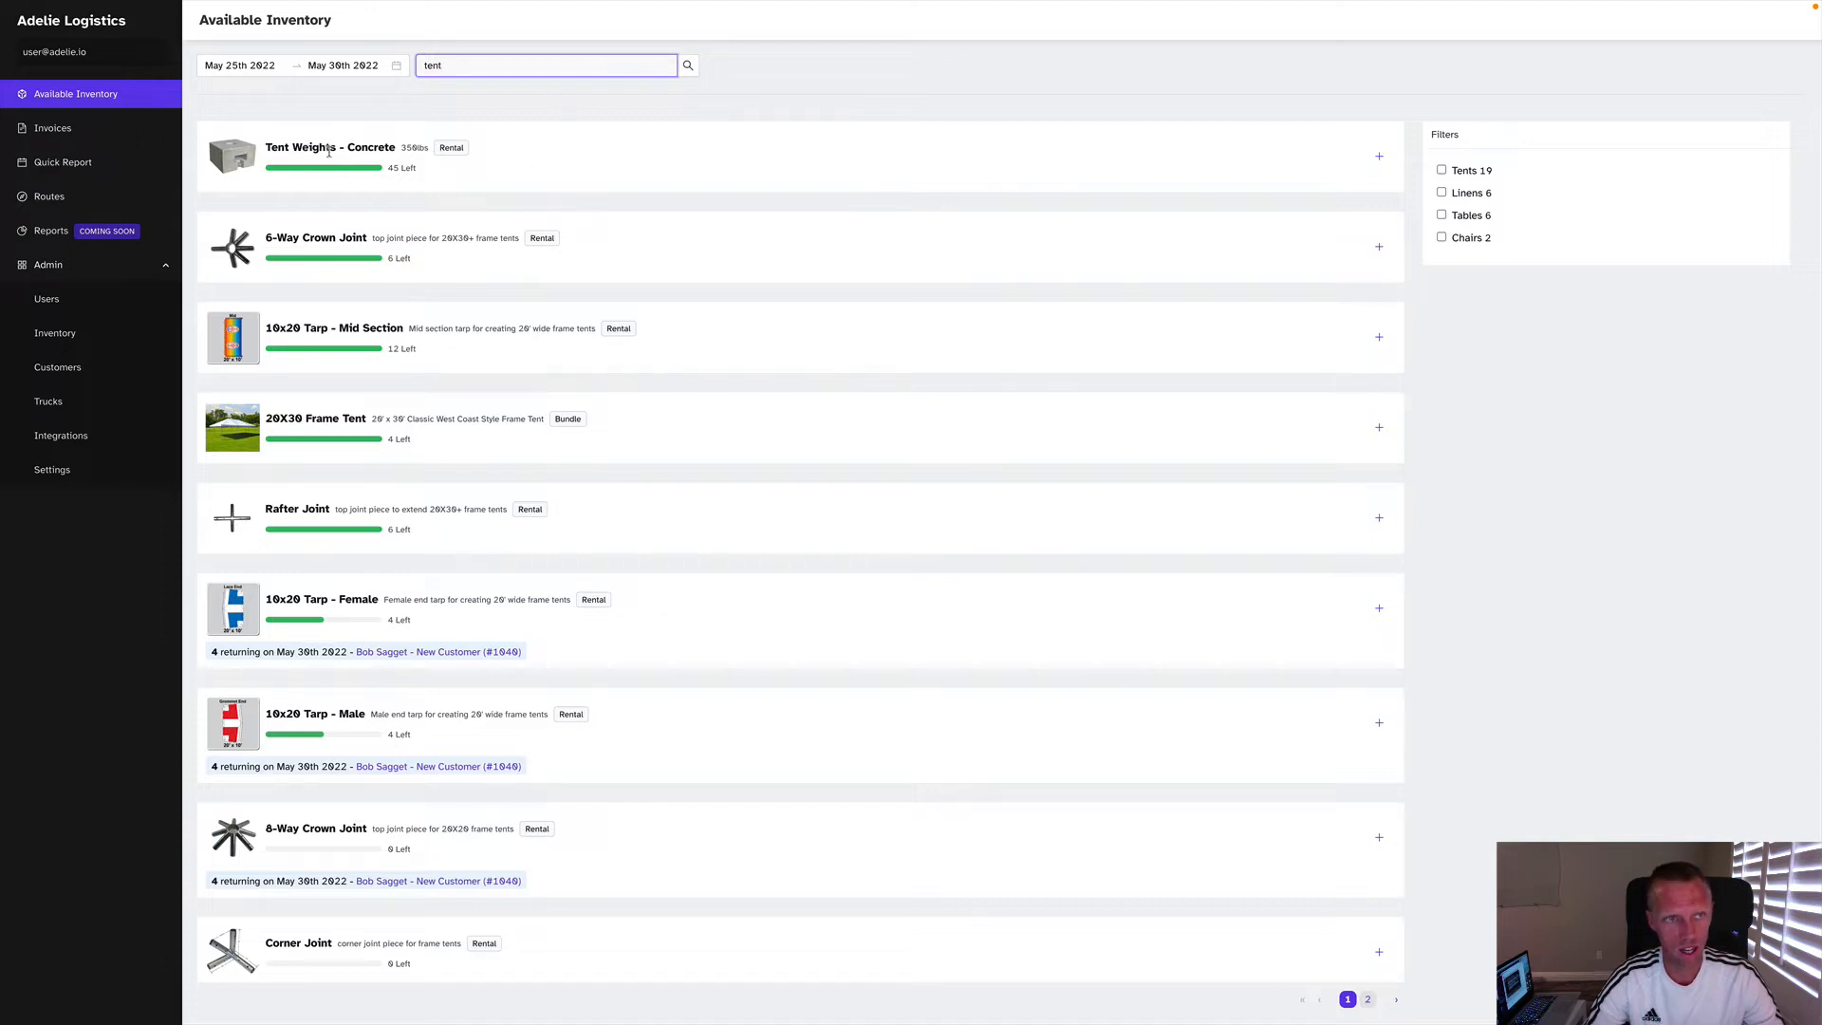
scroll(551, 295, "down", 1)
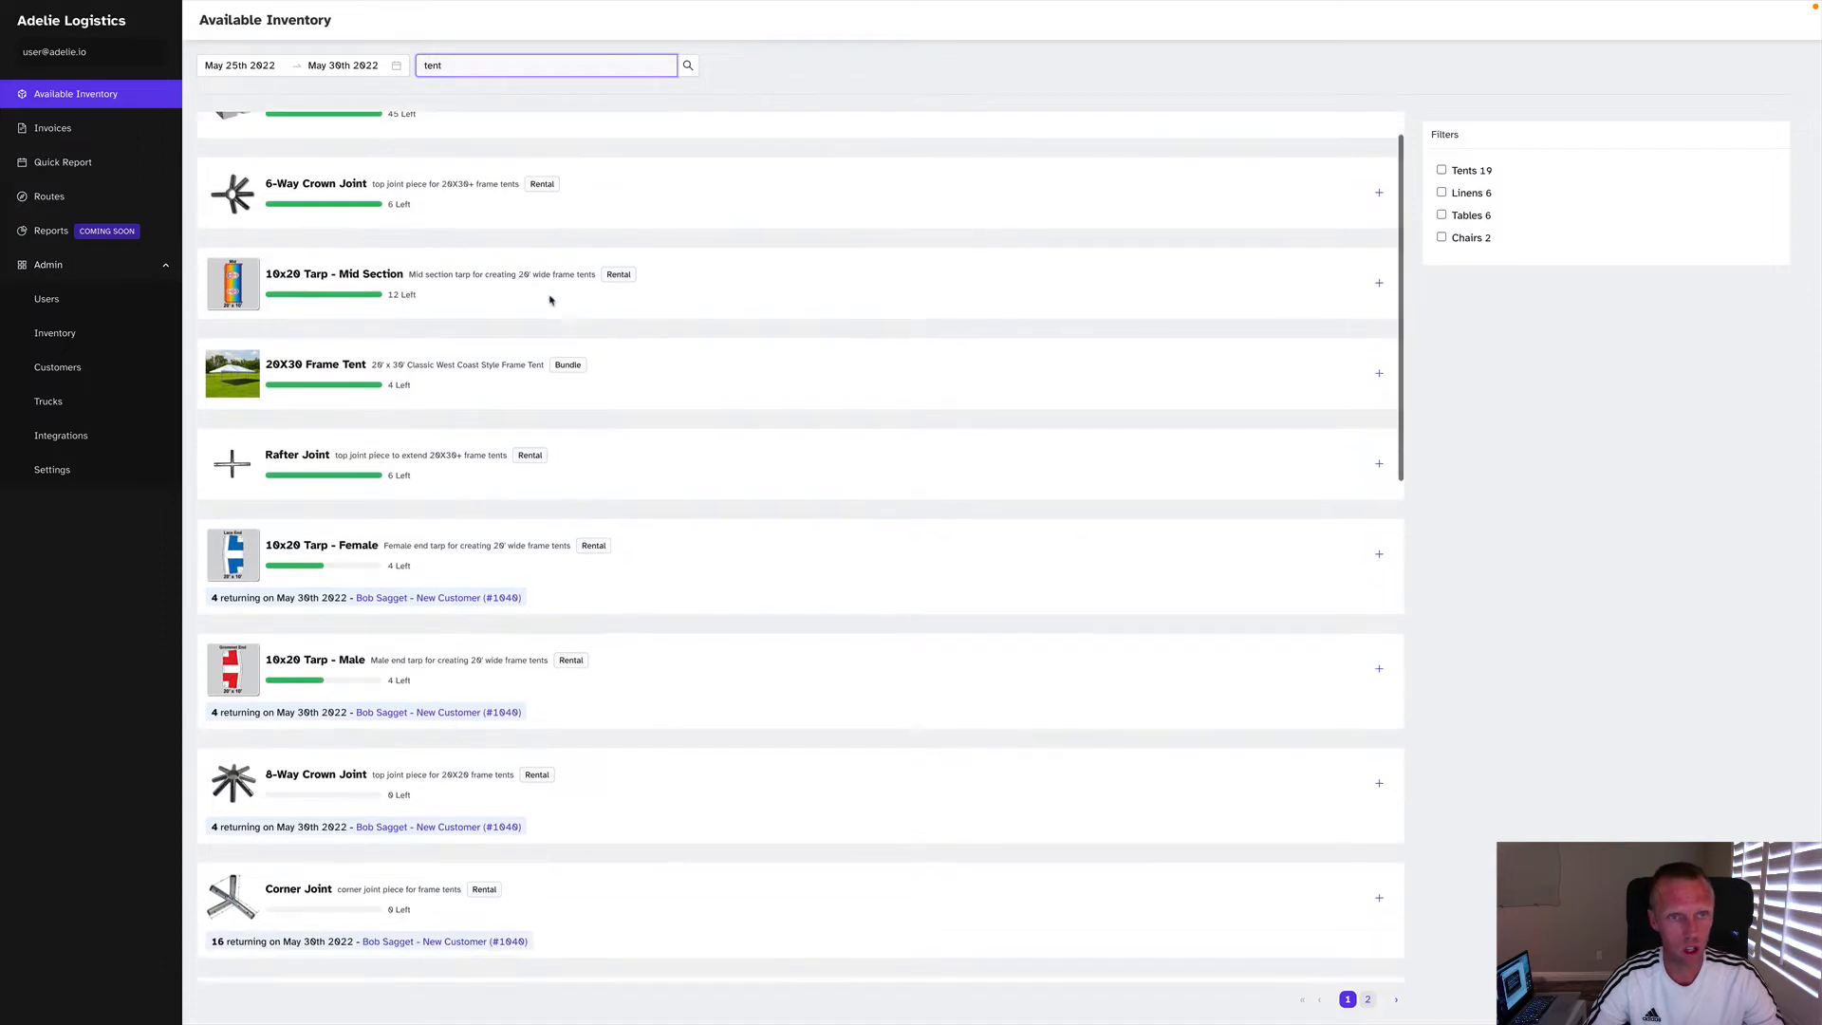
scroll(552, 297, "up", 1)
Step: Clear the inventory search text and re-enter the rental period as May 25th 2022 through May 30th 2022
left_click_drag(514, 68, 397, 67)
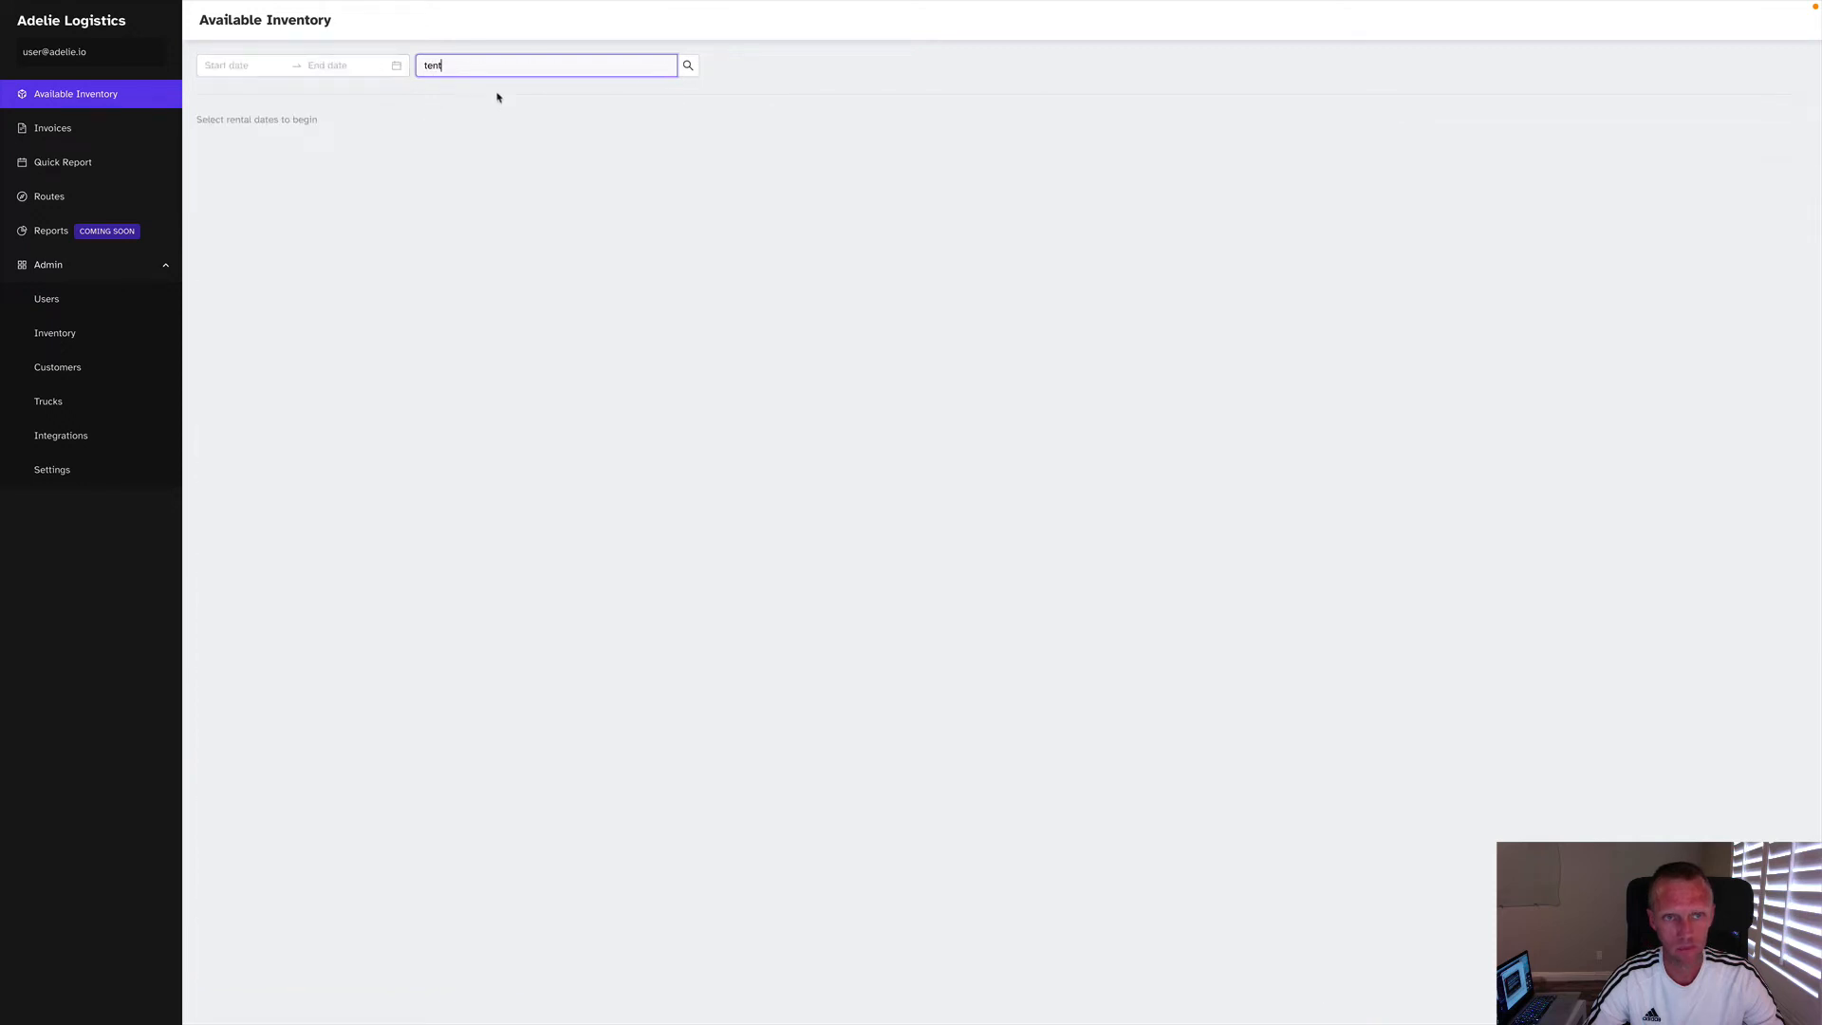
double_click(433, 68)
key("BackSpace")
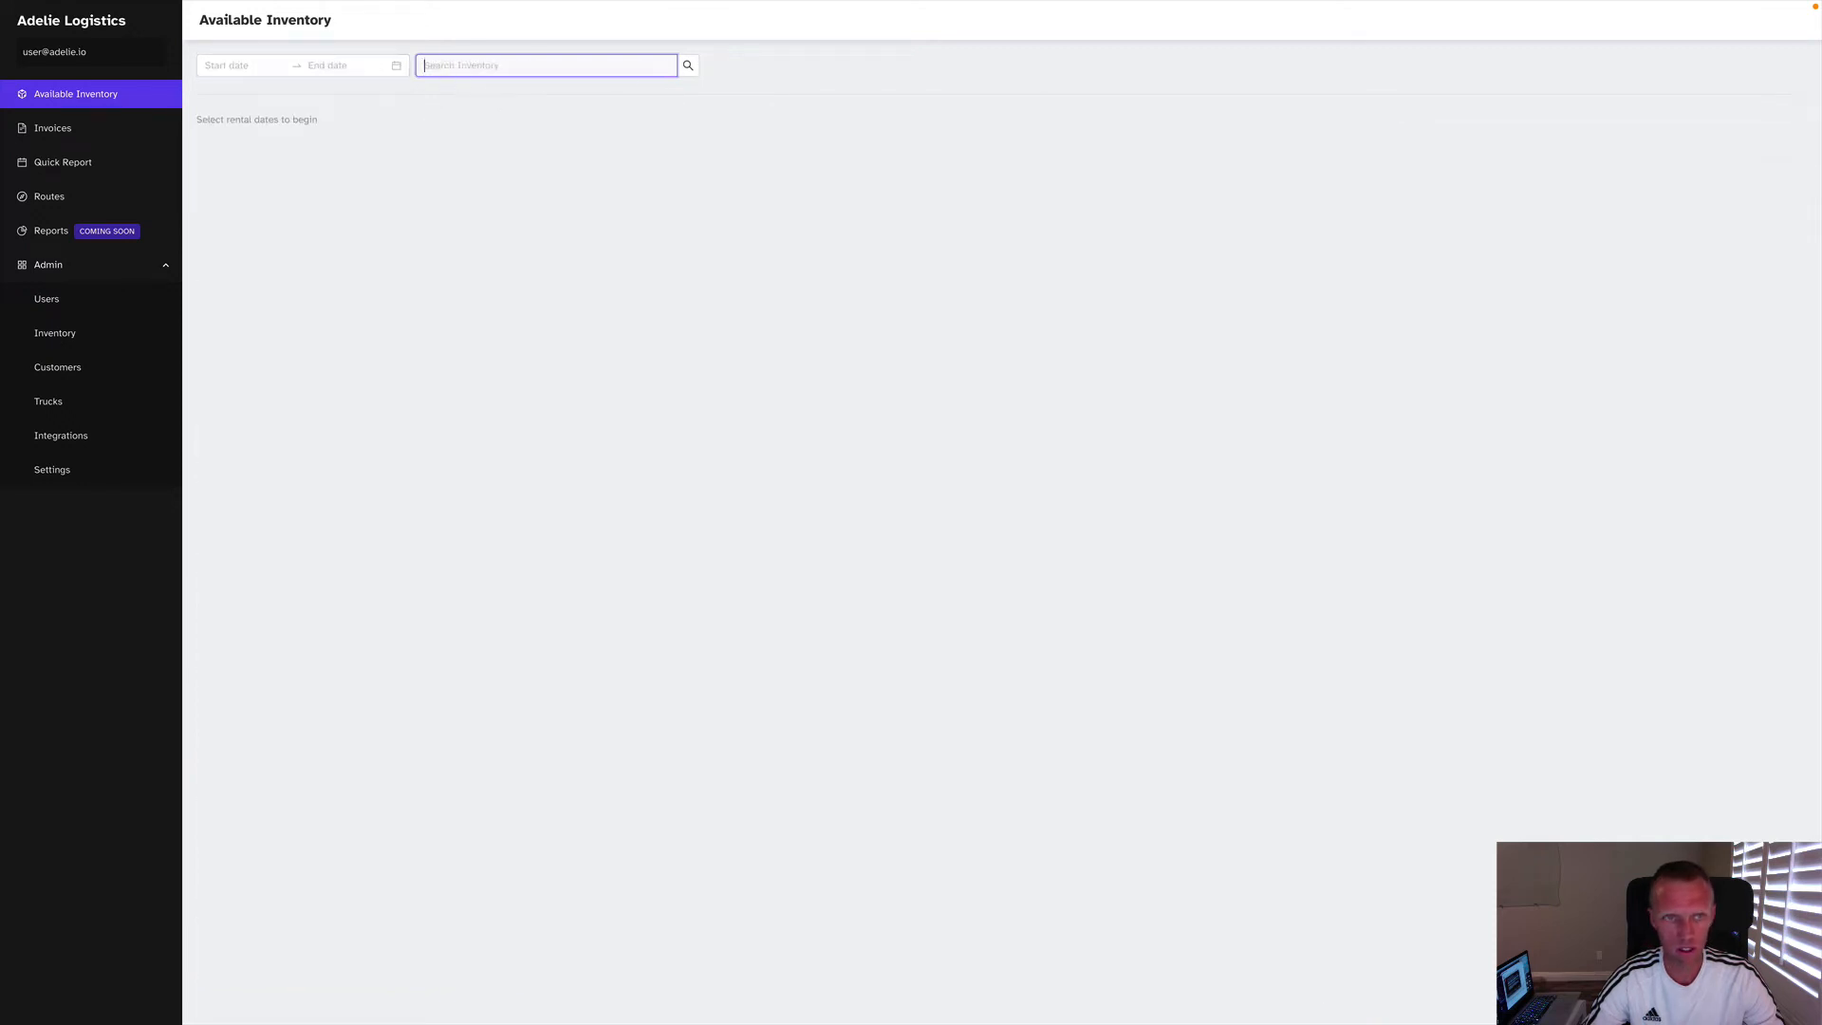
left_click(236, 68)
left_click(294, 216)
left_click(243, 237)
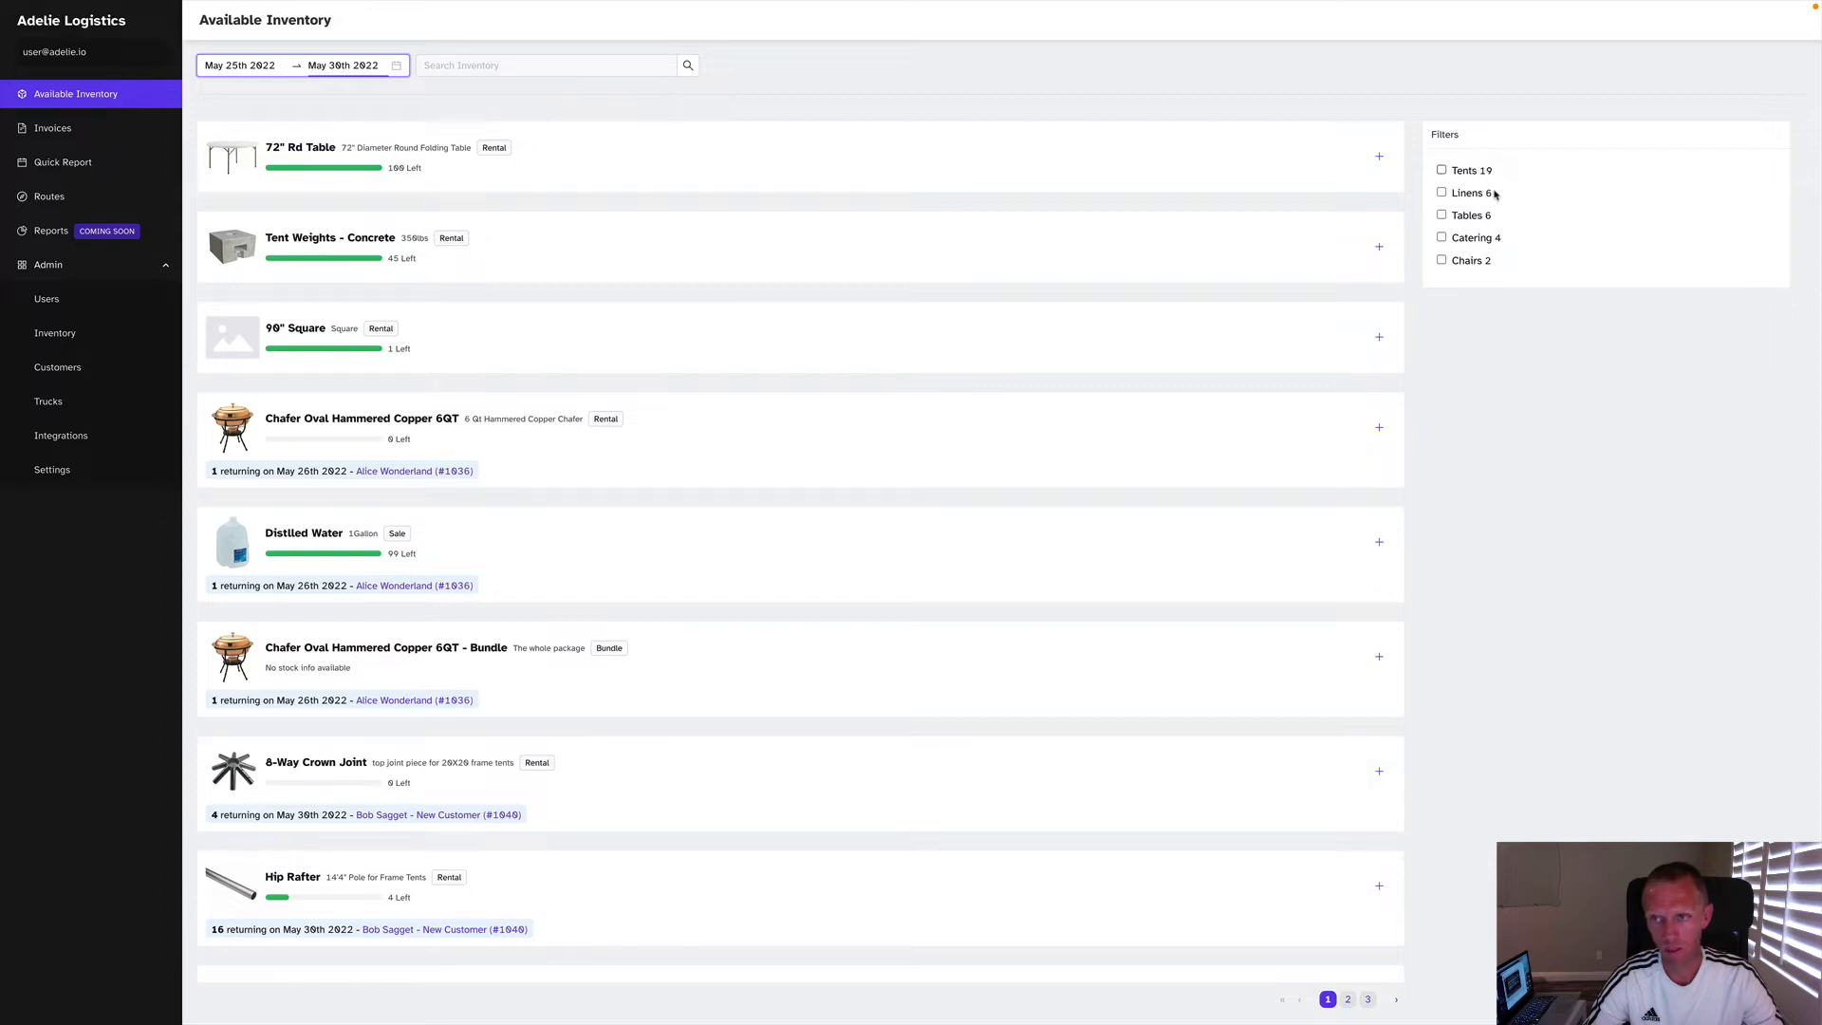
Step: Filter the inventory by Tents, examine the stock of the listed tent parts, and remove the filter
left_click(1442, 171)
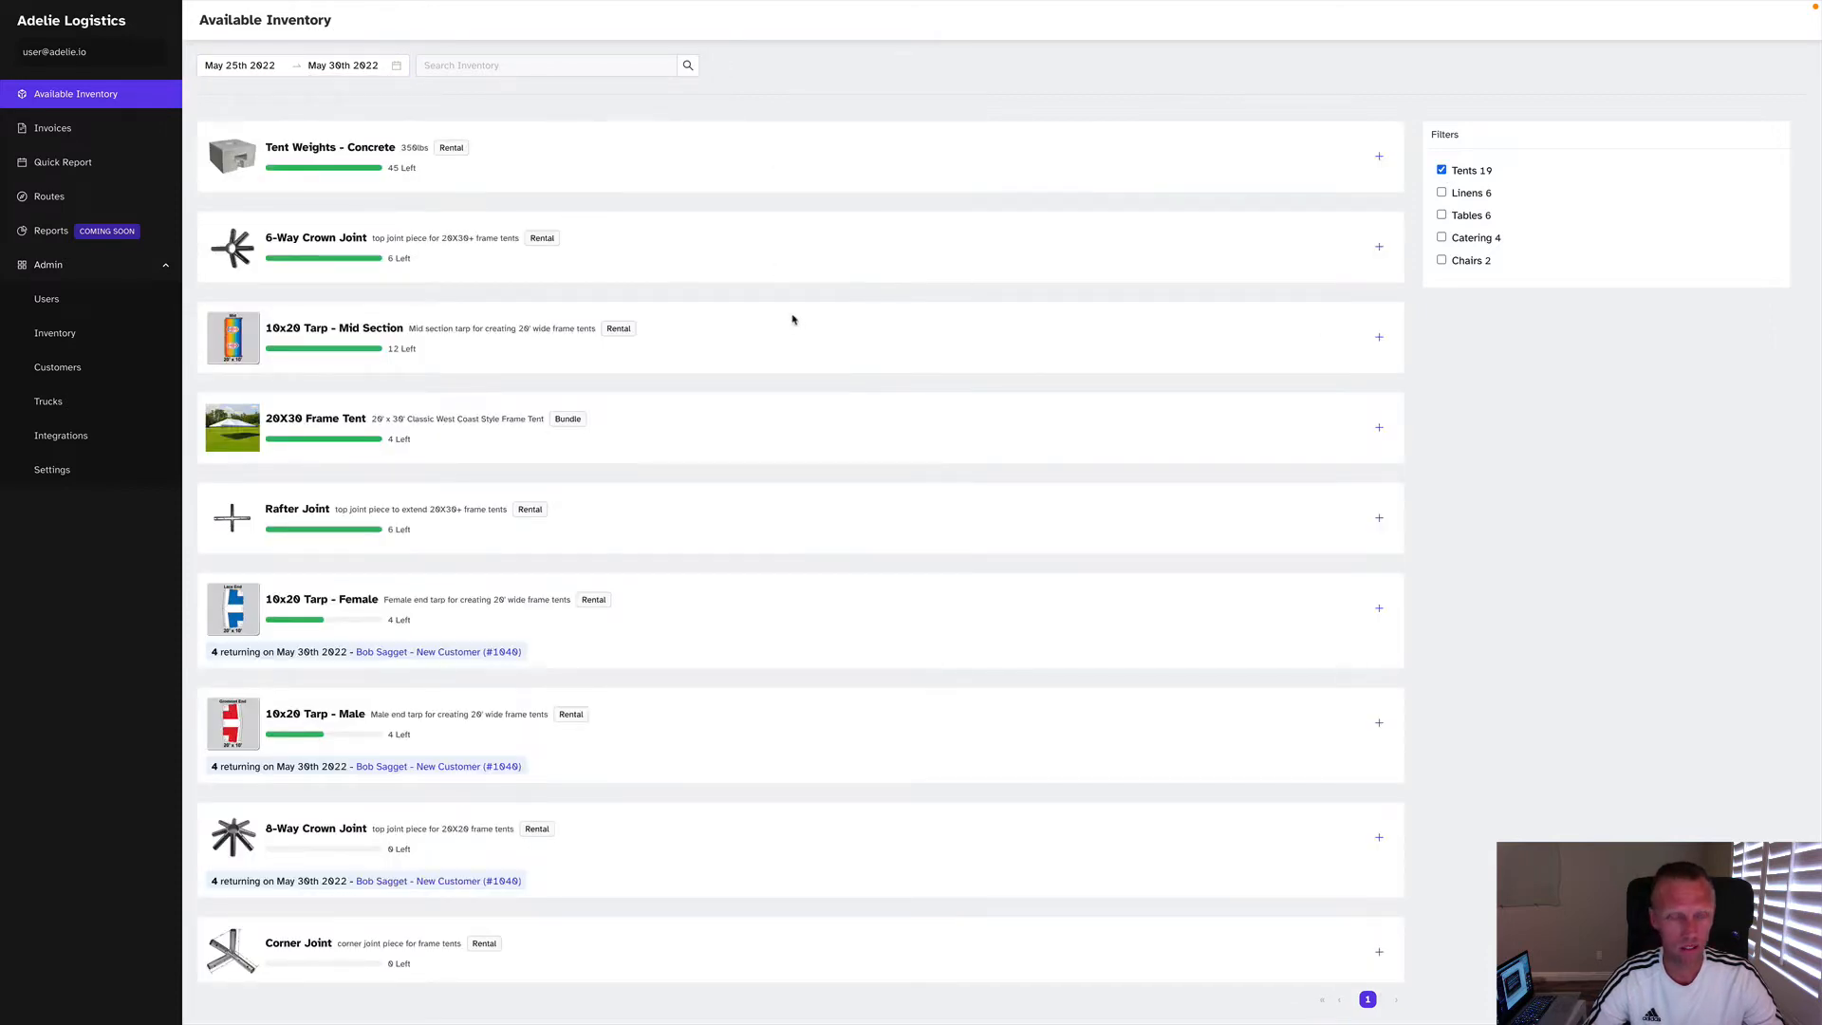
scroll(794, 320, "down", 5)
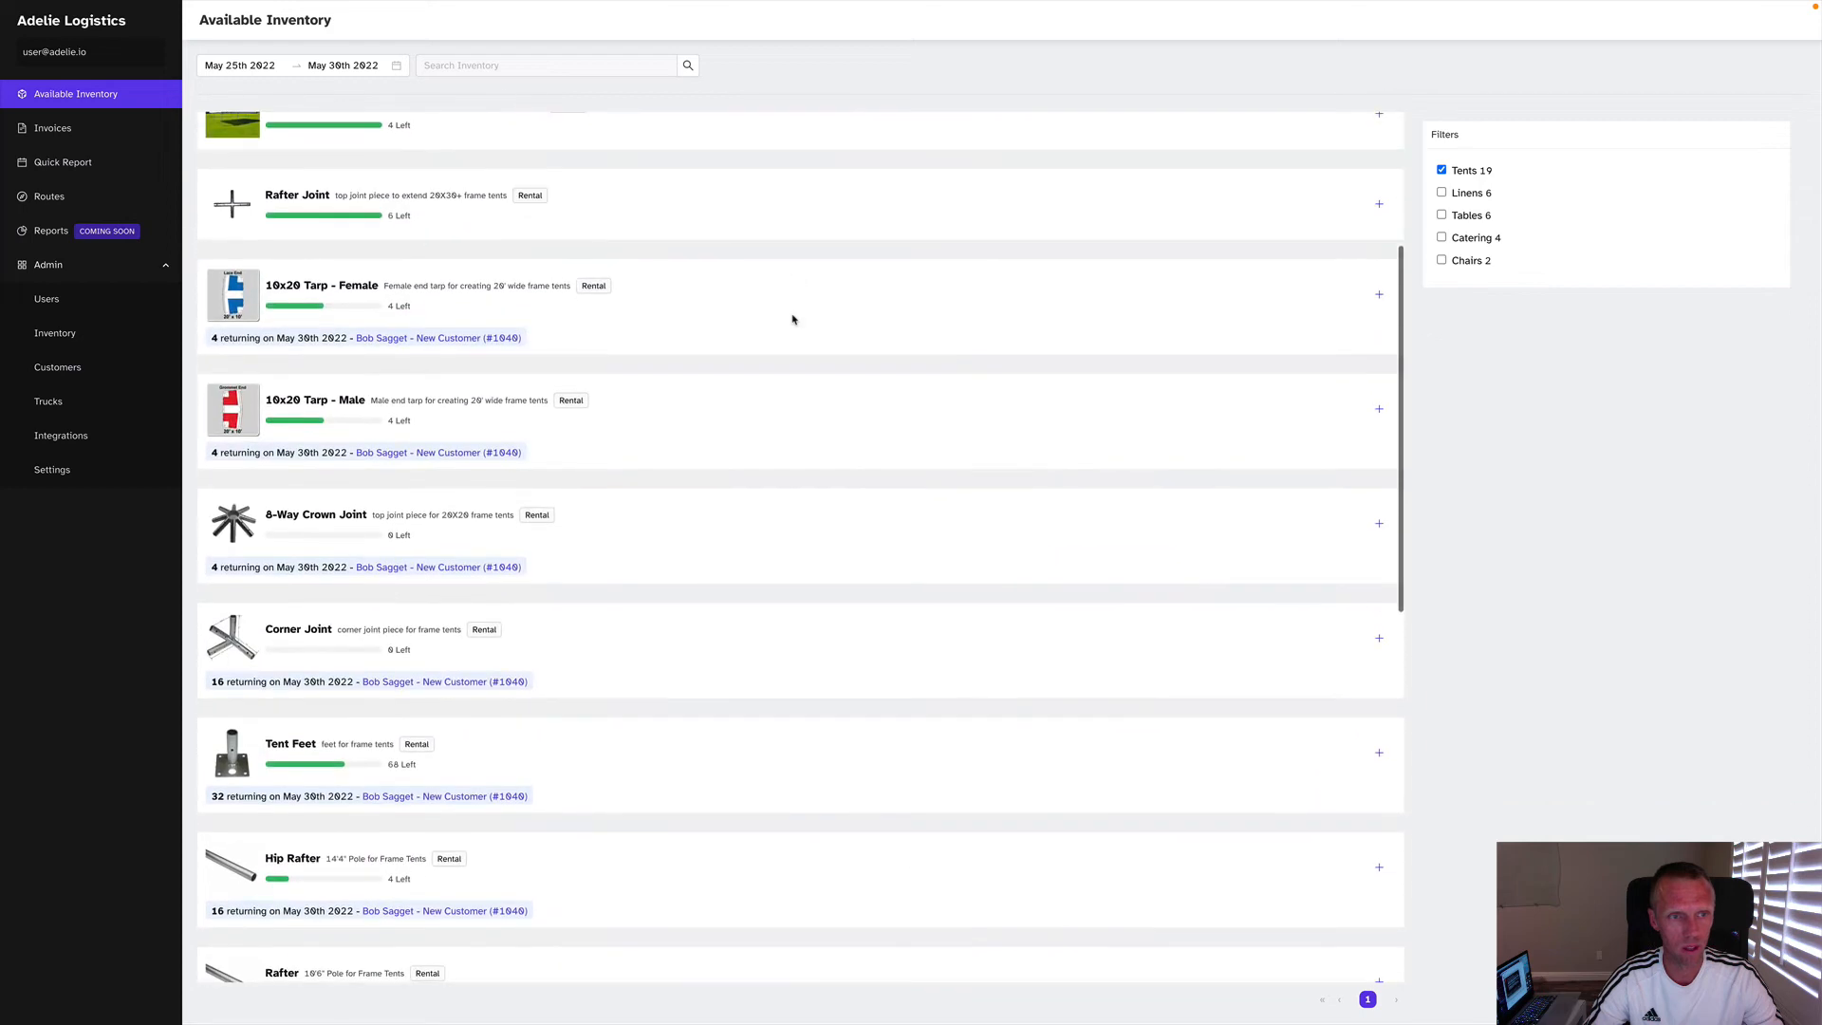
scroll(412, 576, "down", 3)
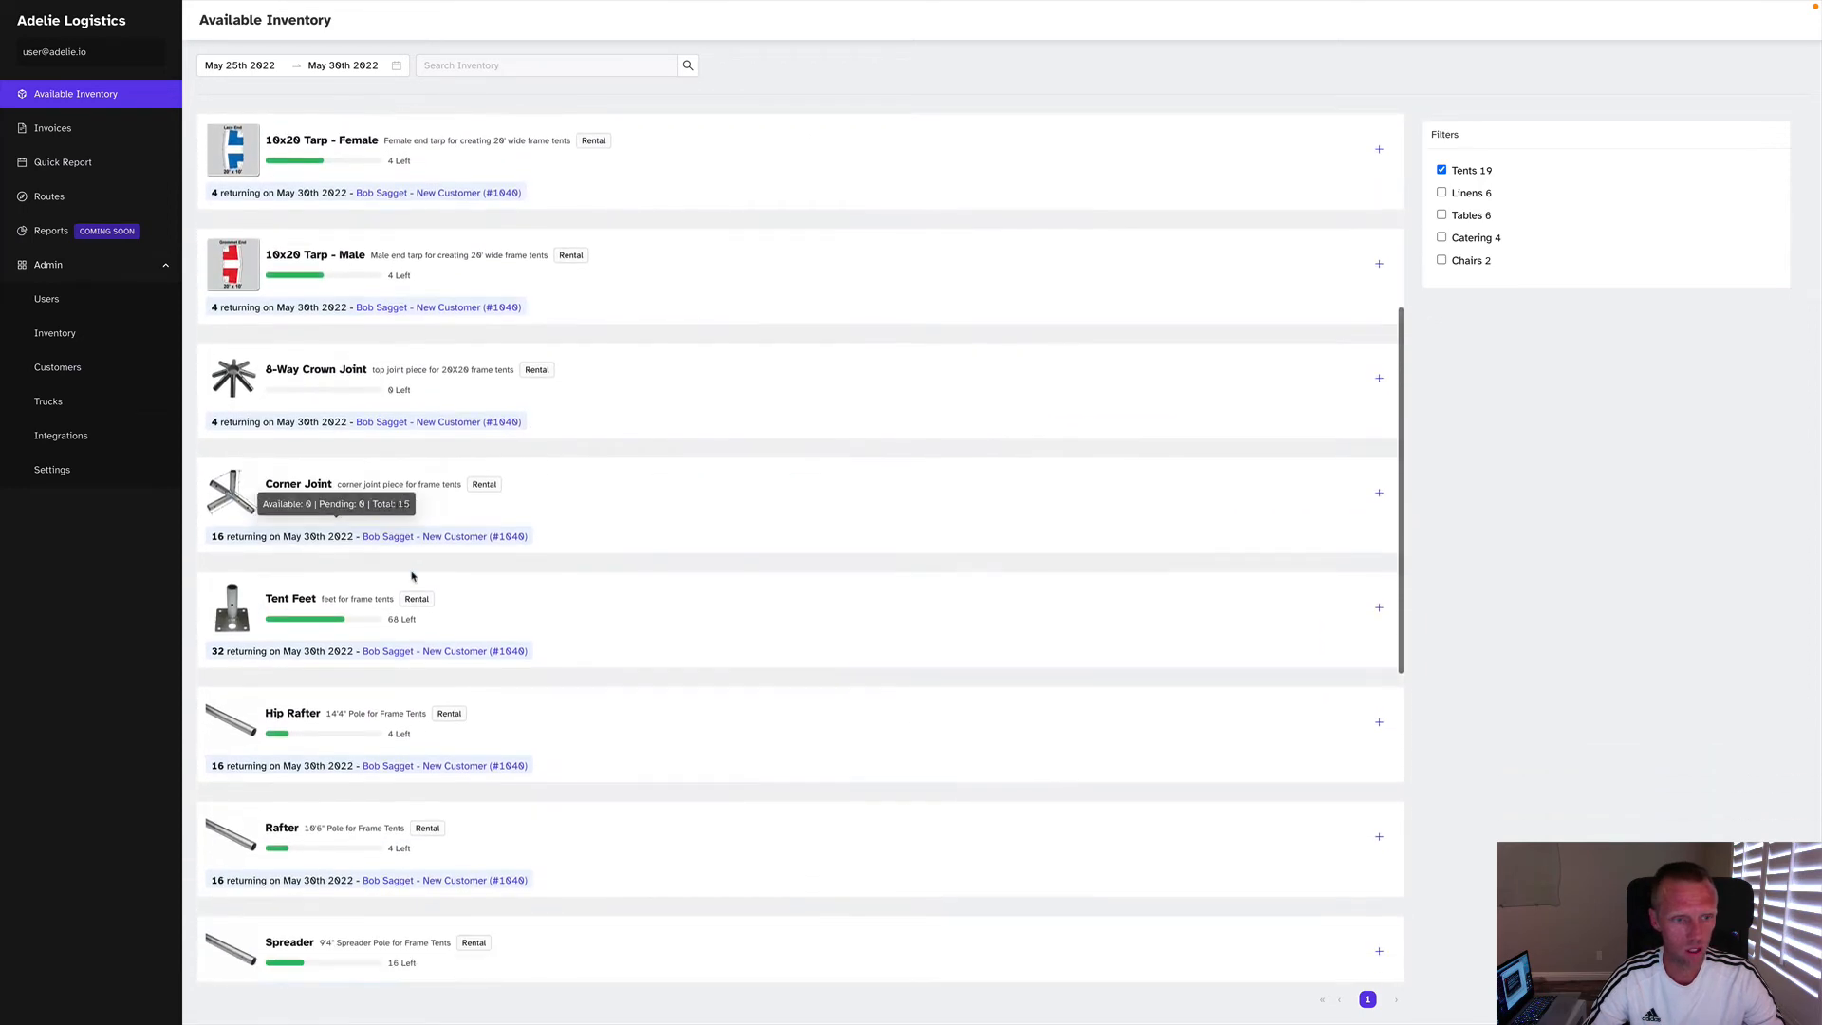
scroll(412, 576, "down", 10)
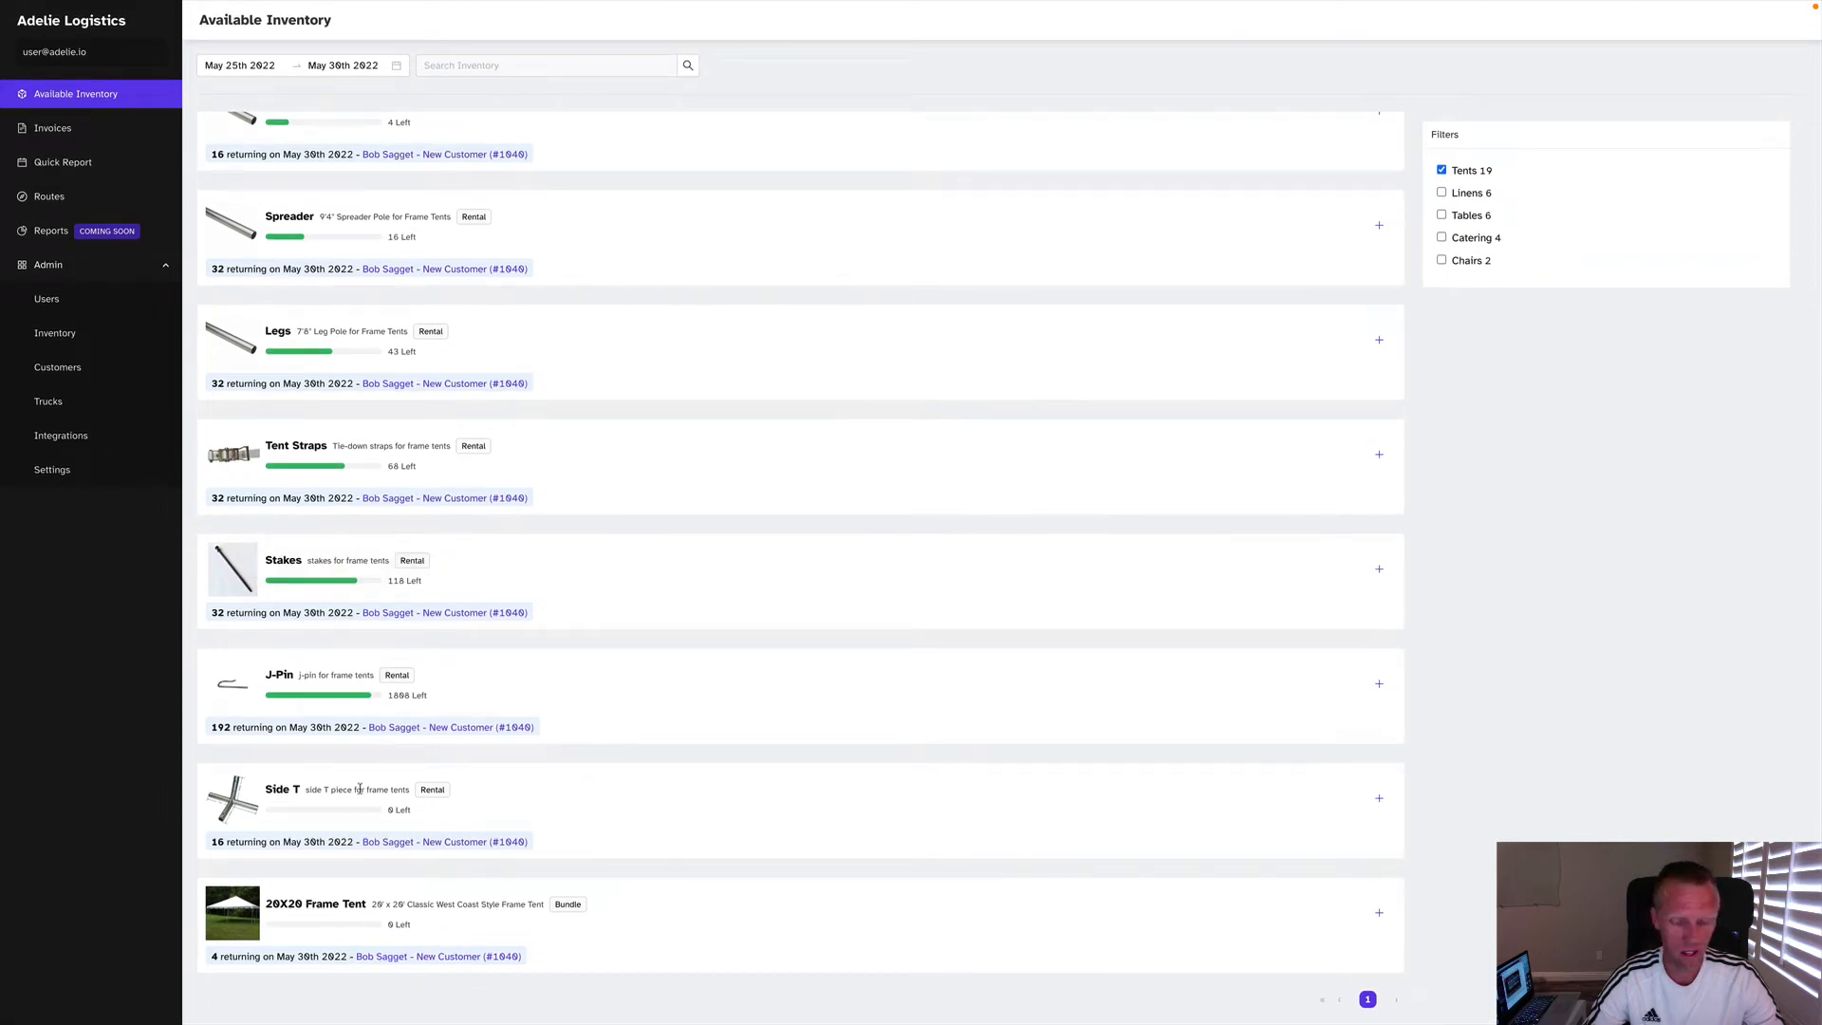
scroll(714, 872, "up", 12)
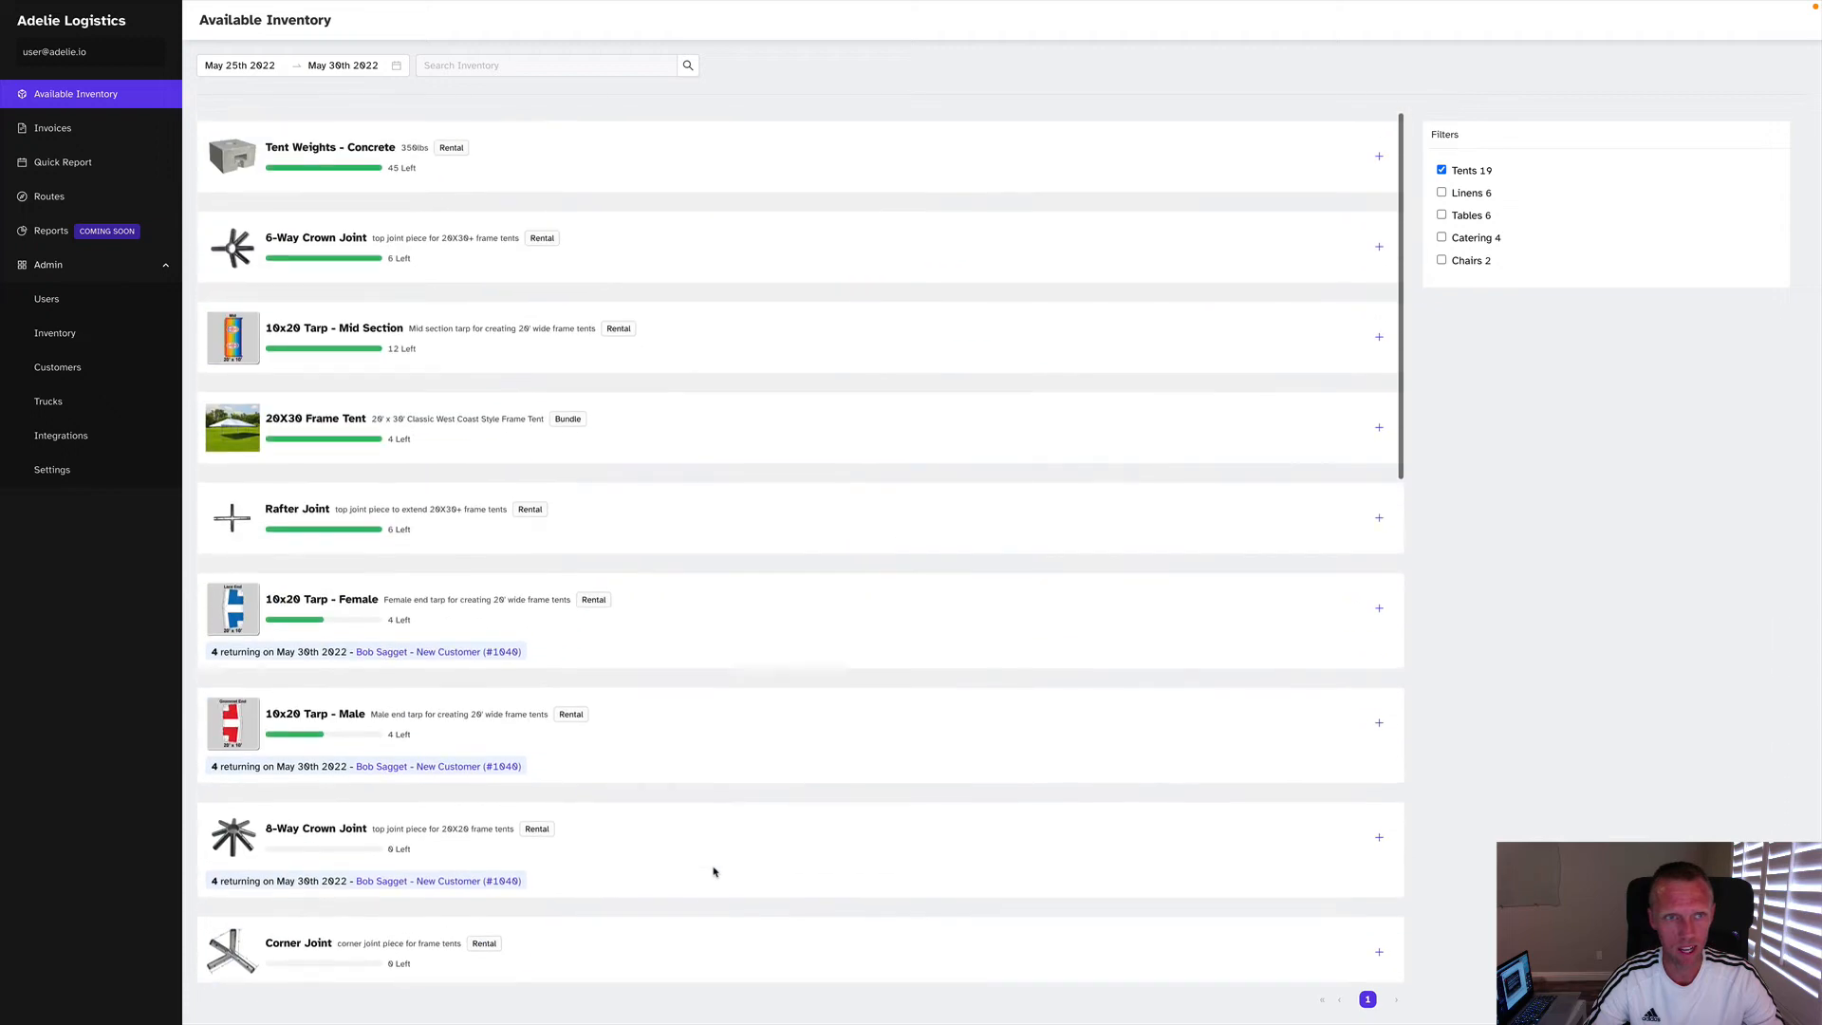
left_click(1443, 171)
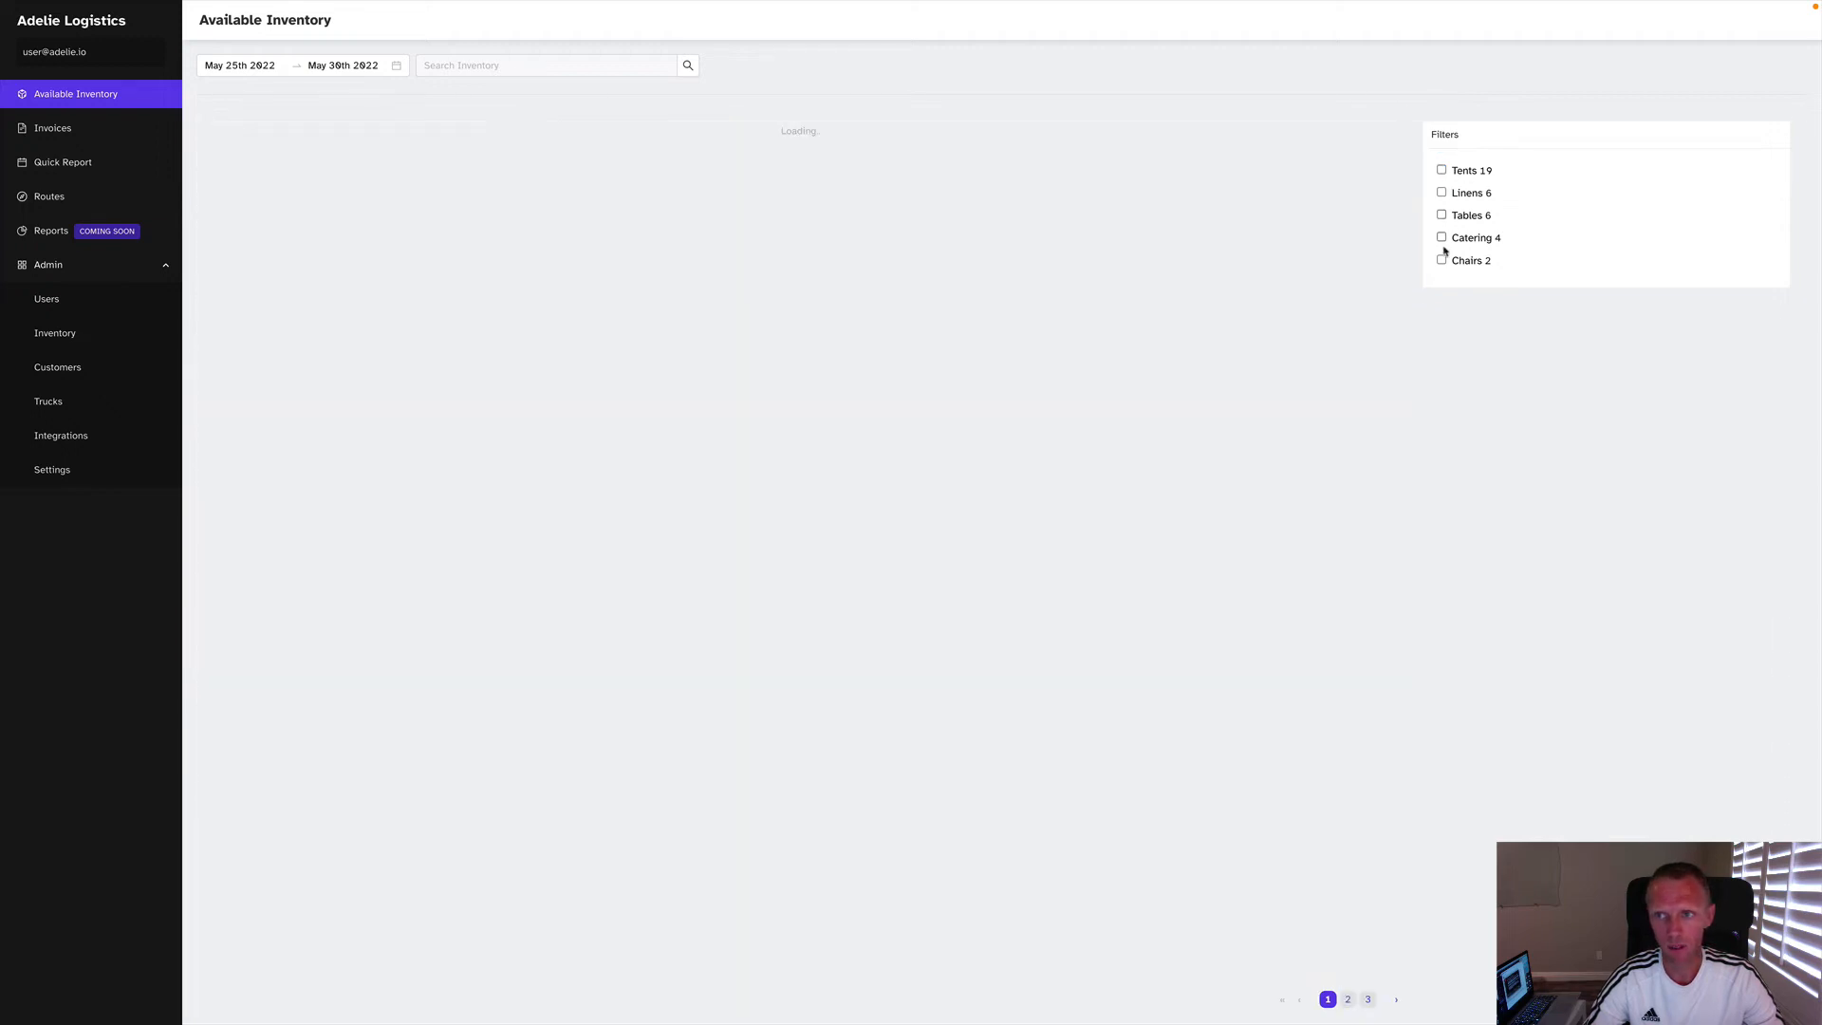
Step: View the inventory filtered by Chairs only and by Tables only, clearing each filter after viewing
left_click(1442, 260)
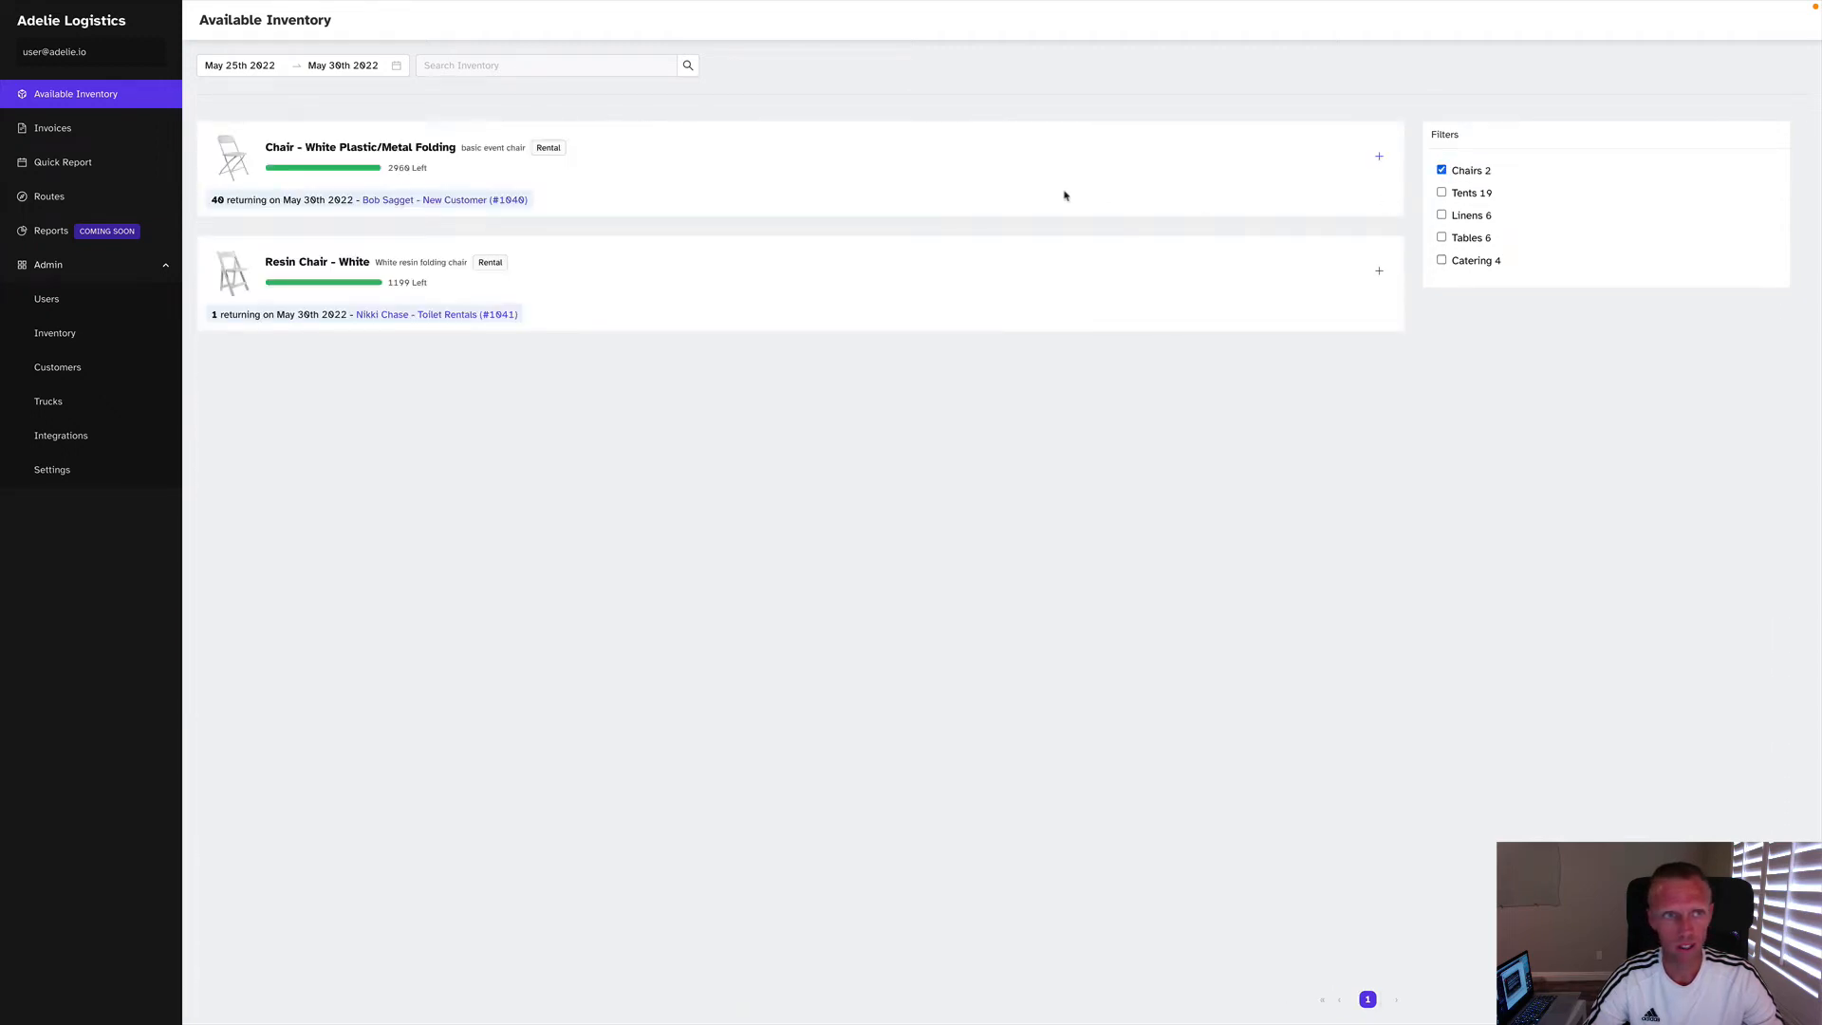
left_click(1442, 172)
left_click(1442, 216)
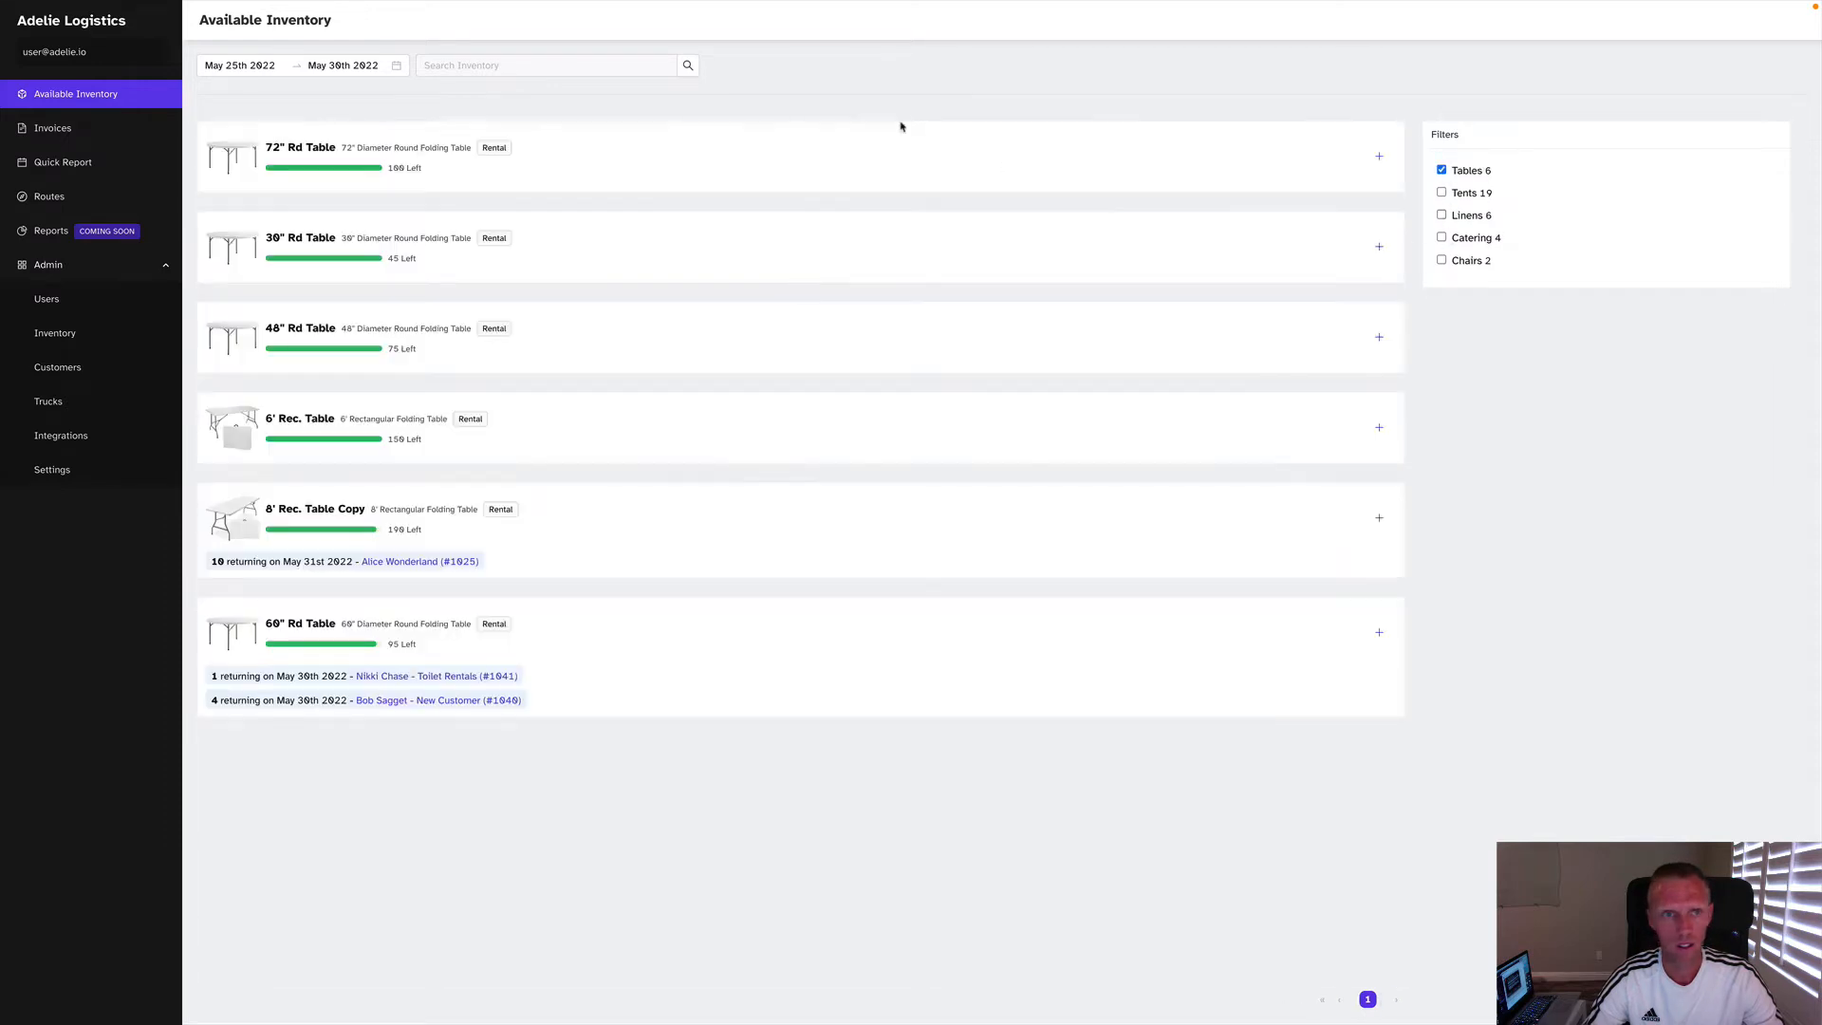
left_click(1443, 172)
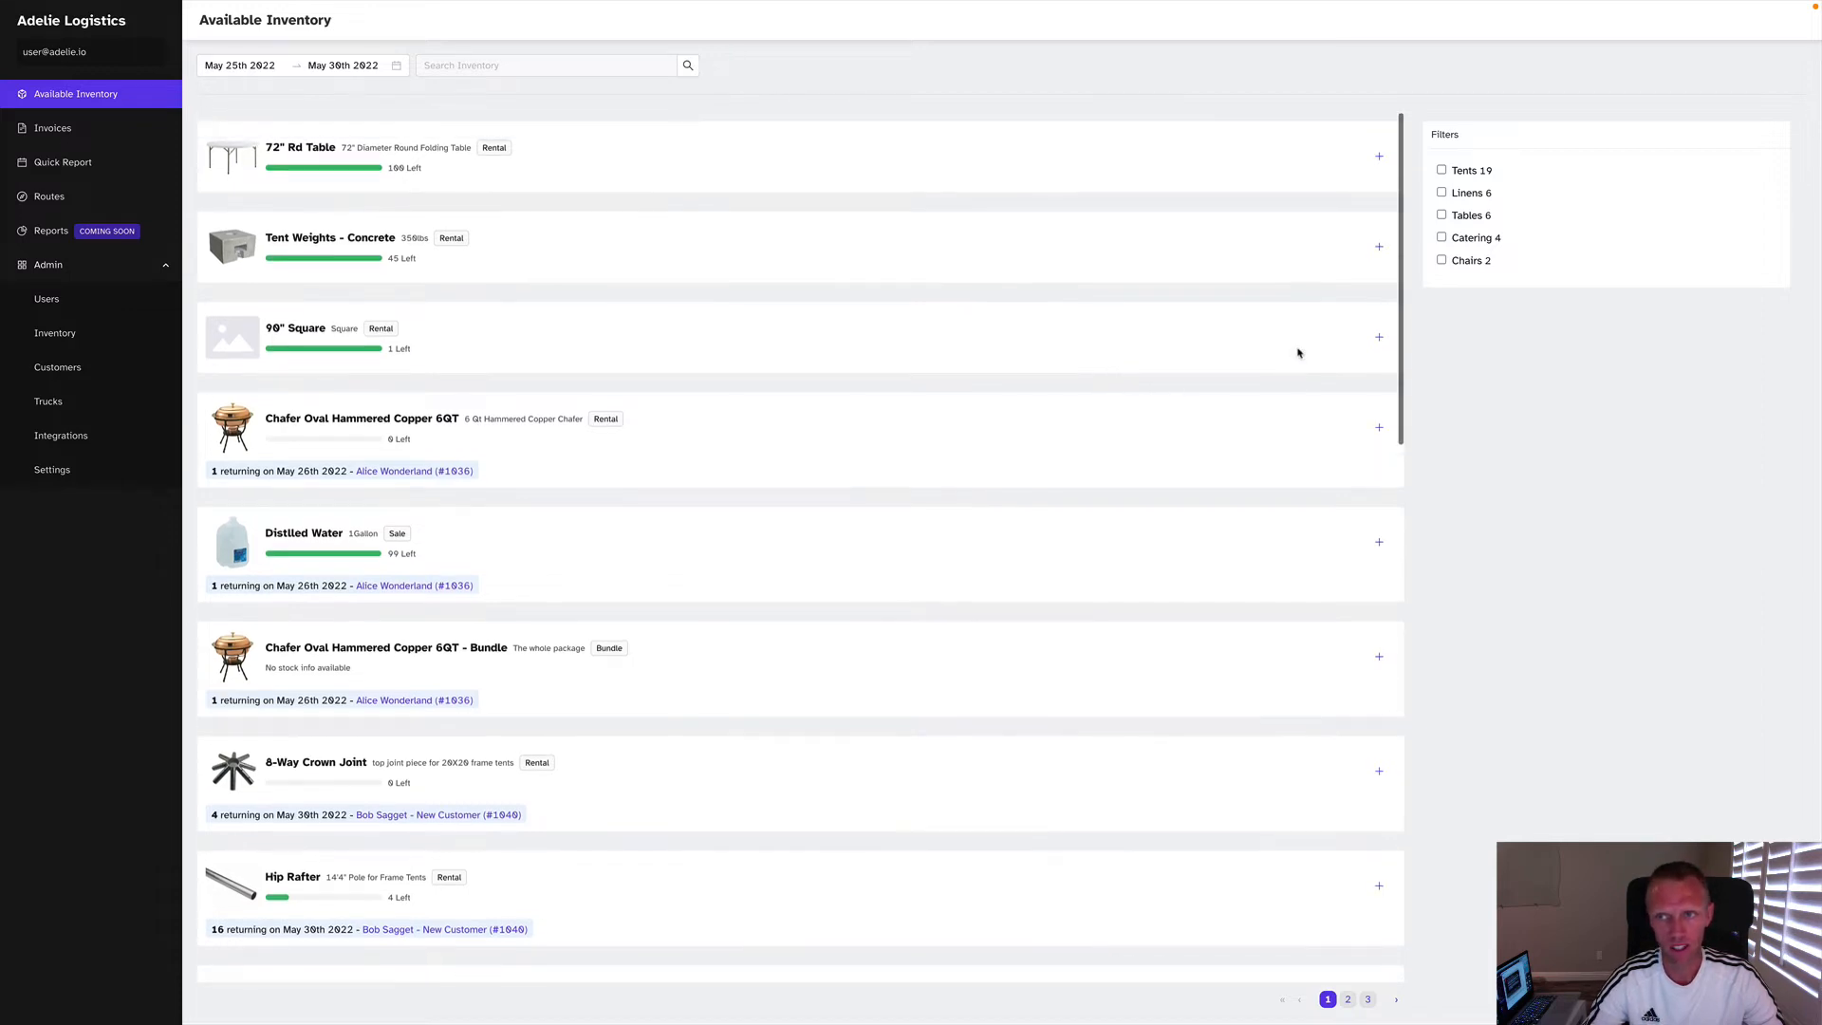
Step: Filter the available inventory by Tents and narrow it with the search text "20x"
left_click(1442, 171)
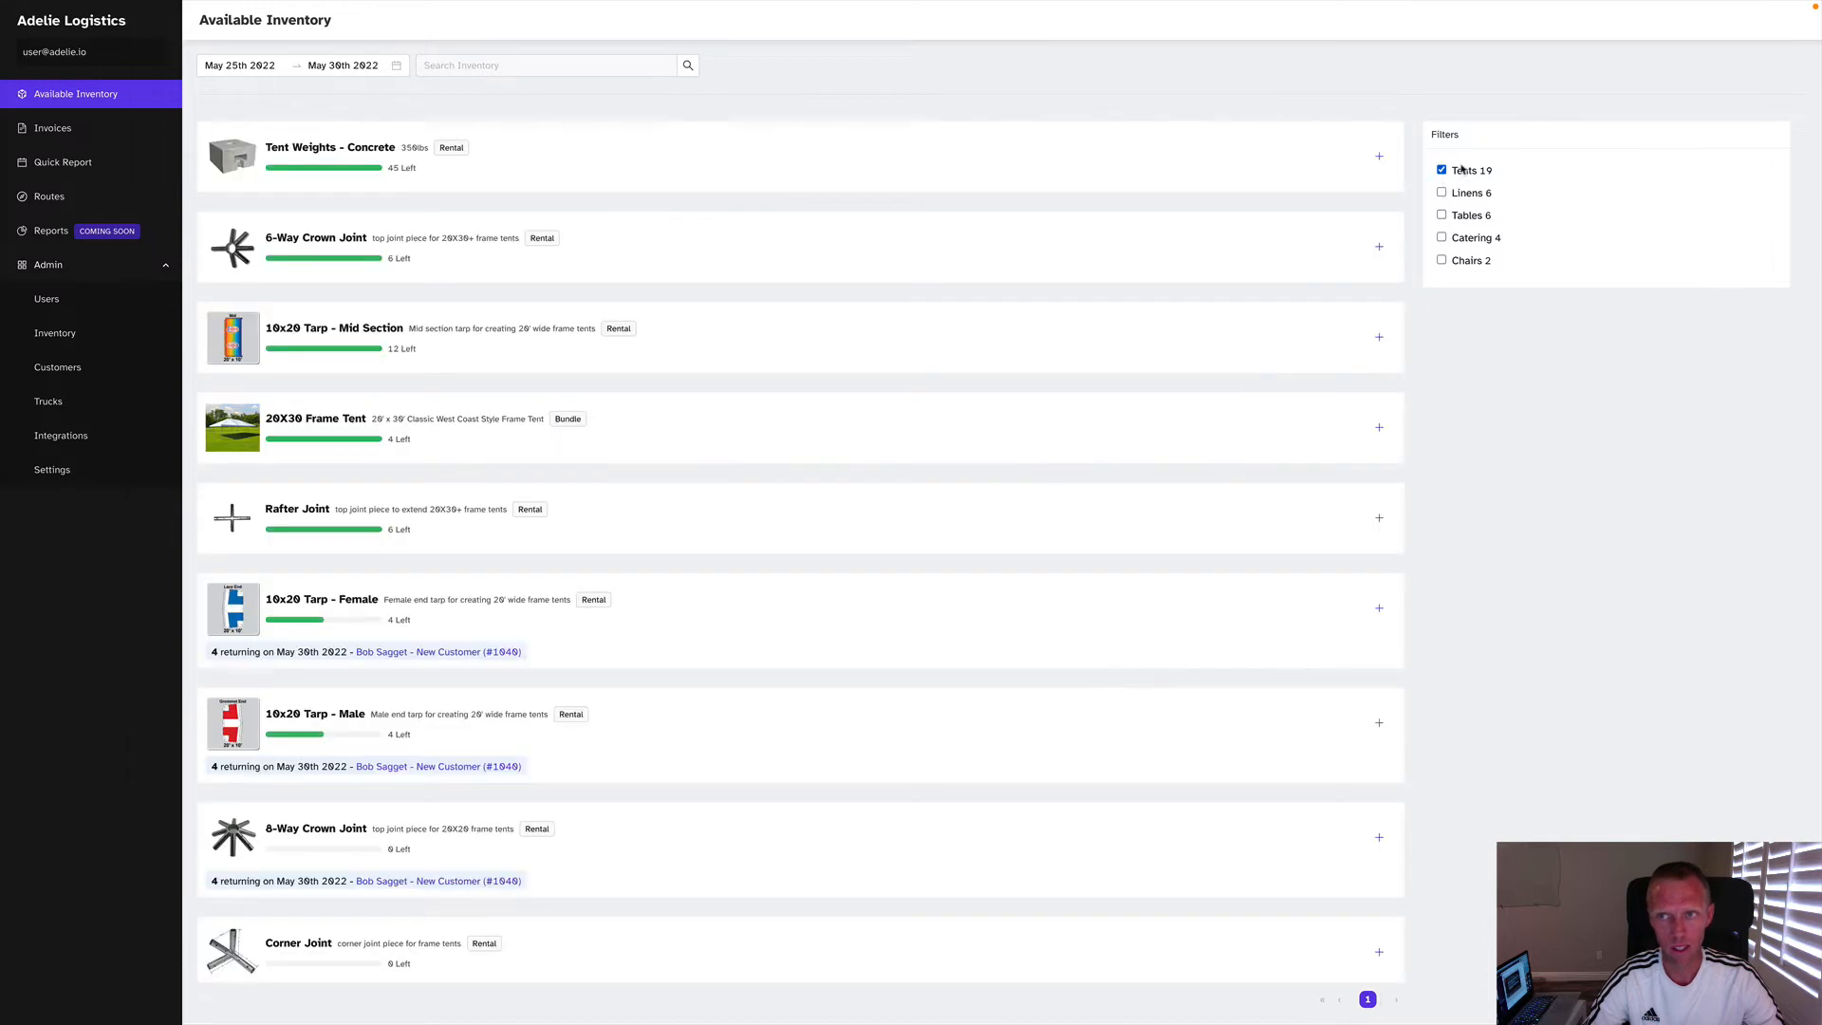
left_click(519, 69)
type("20")
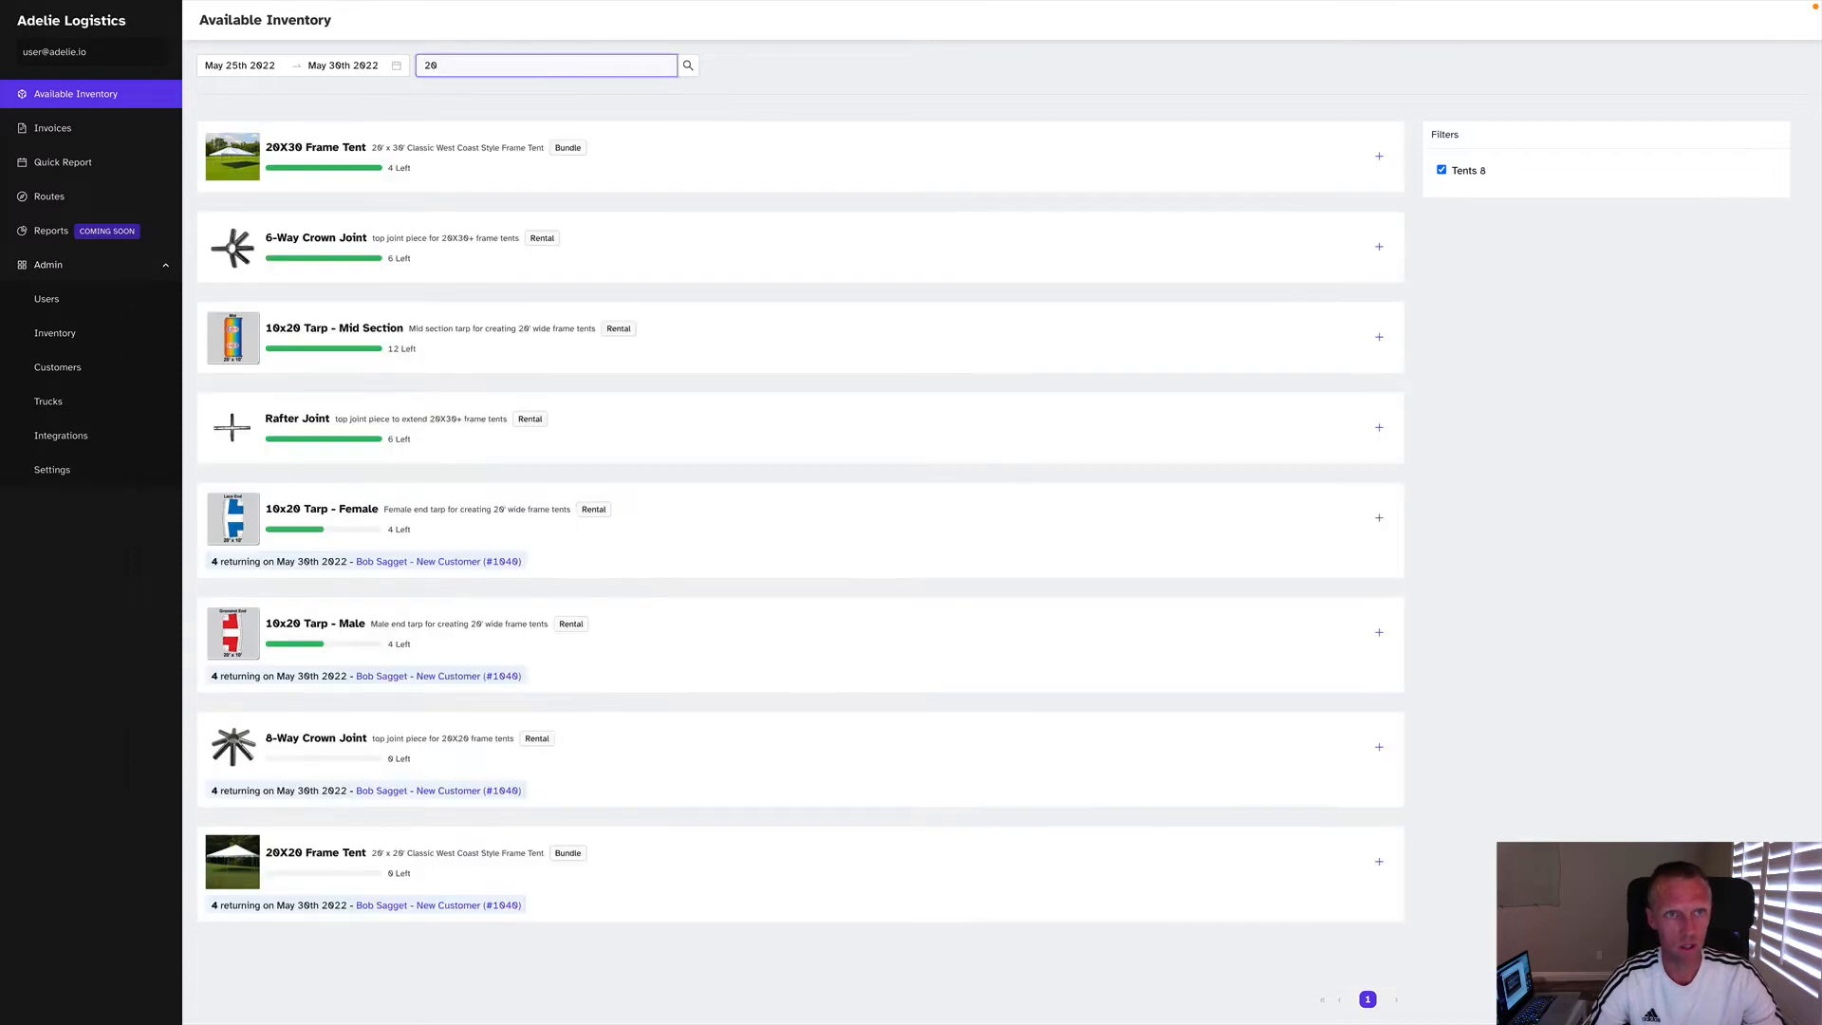
type("x")
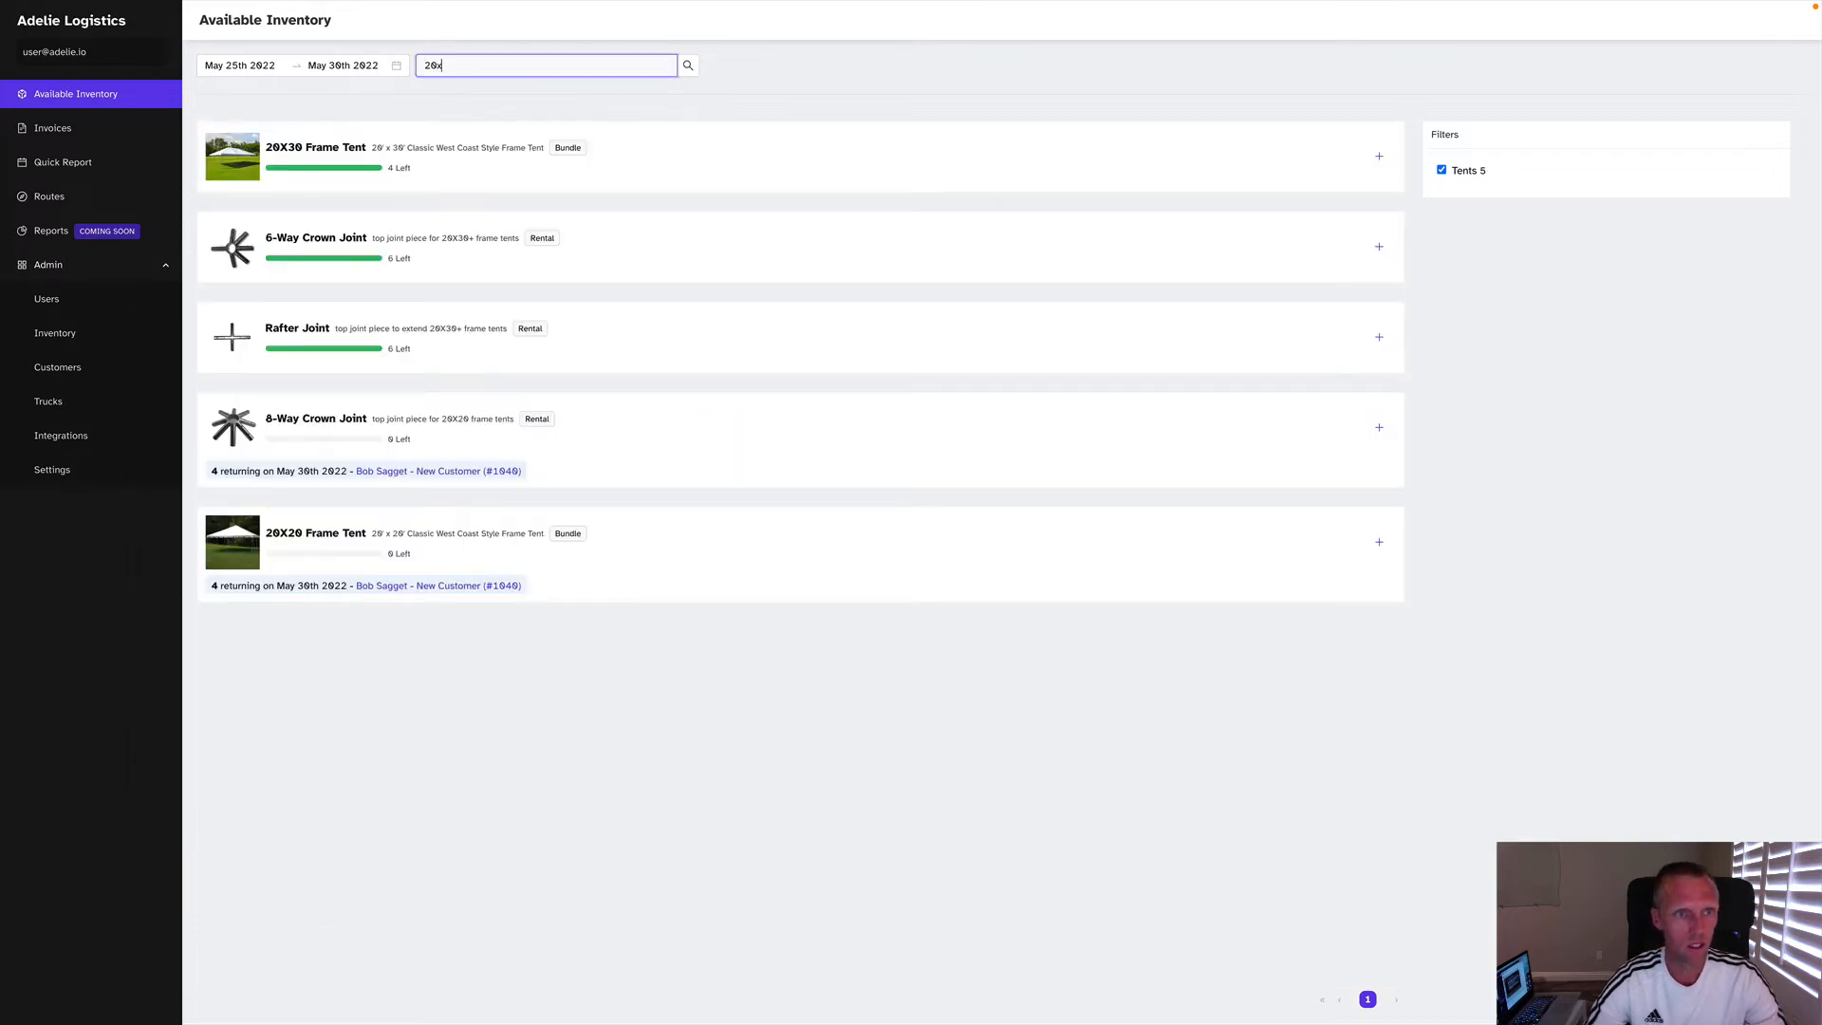
Step: Examine the 20X20 Frame Tent's availability breakdown and the date its rented units return
left_click_drag(302, 533, 444, 536)
left_click(445, 536)
mouse_move(328, 556)
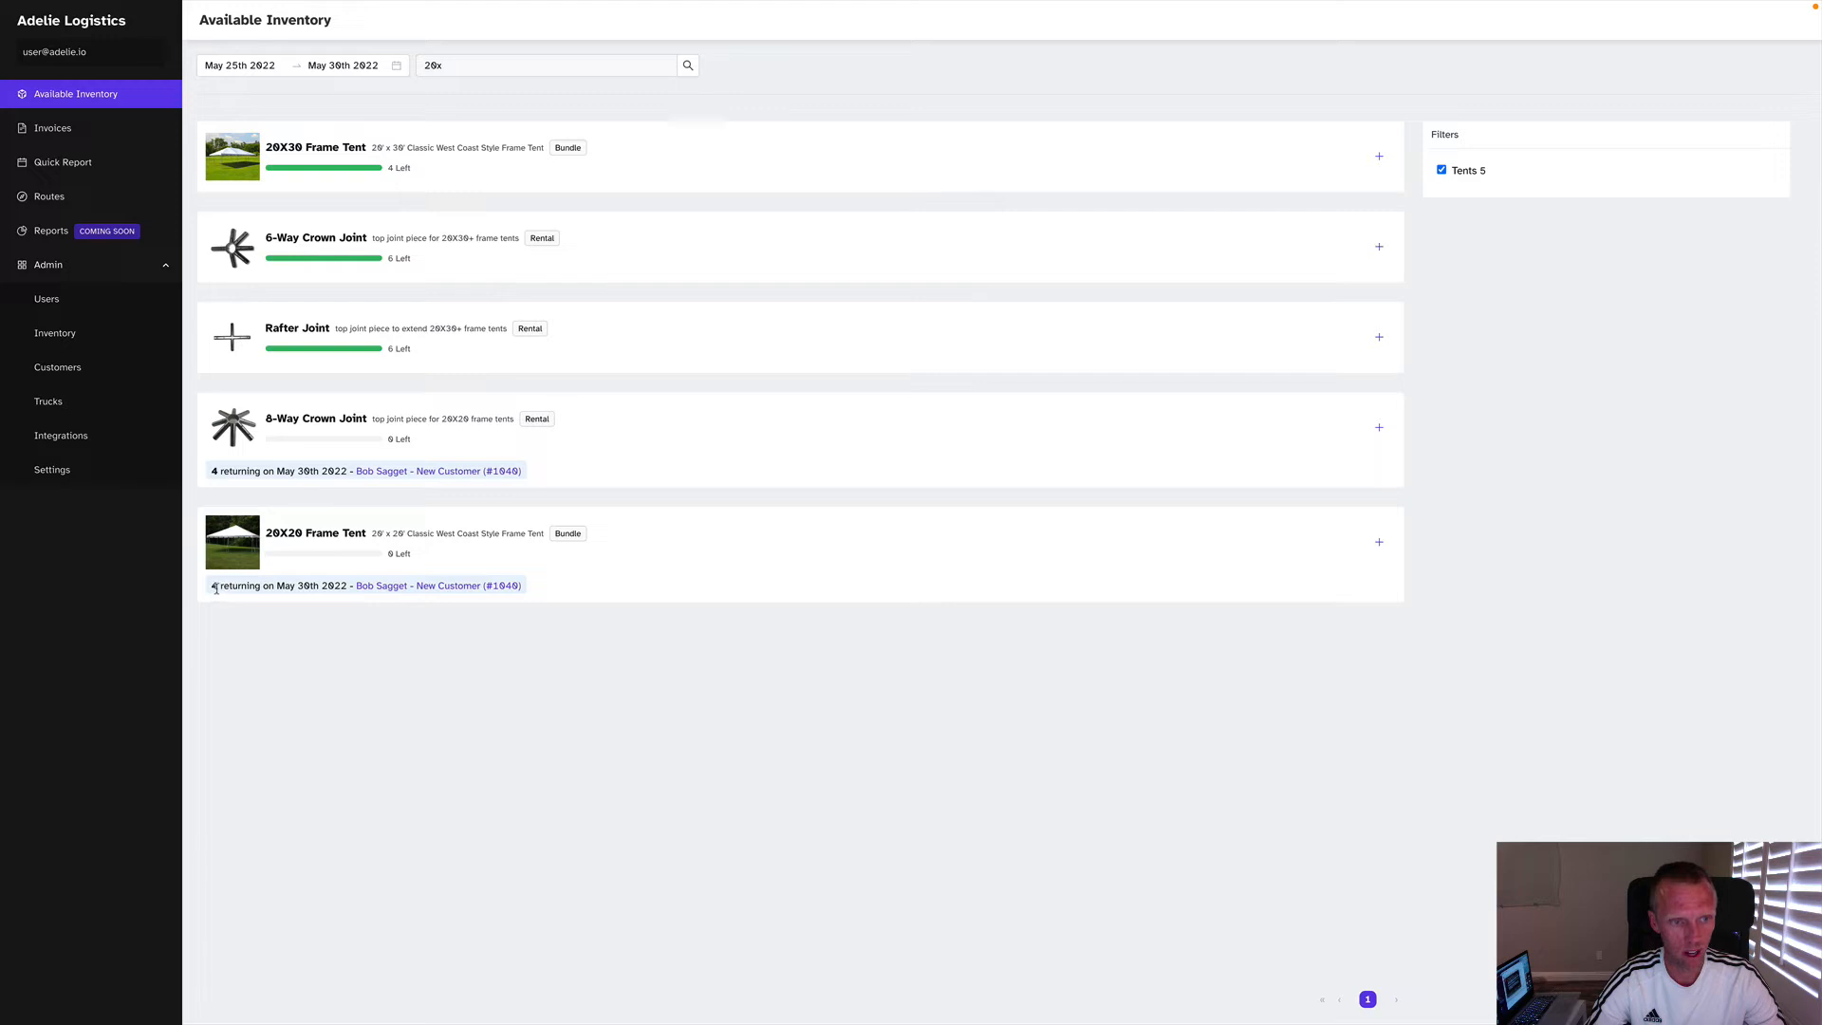
left_click_drag(217, 585, 330, 591)
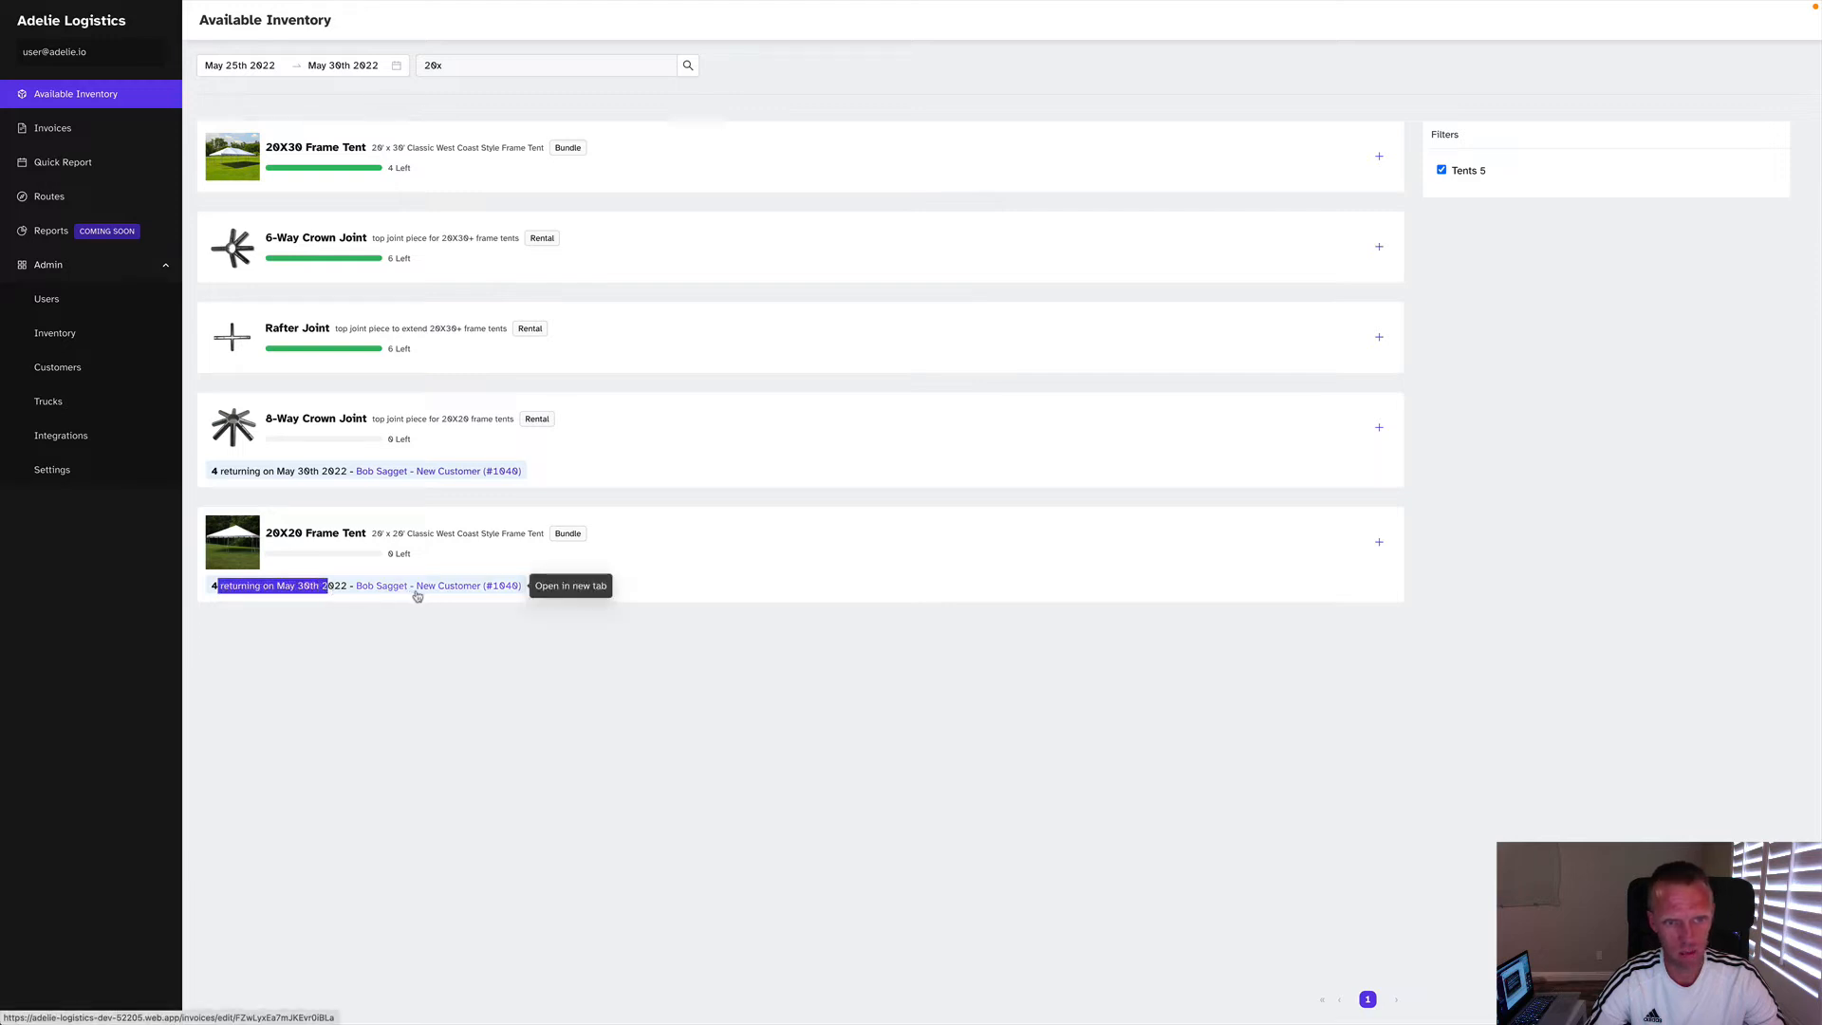
left_click(300, 587)
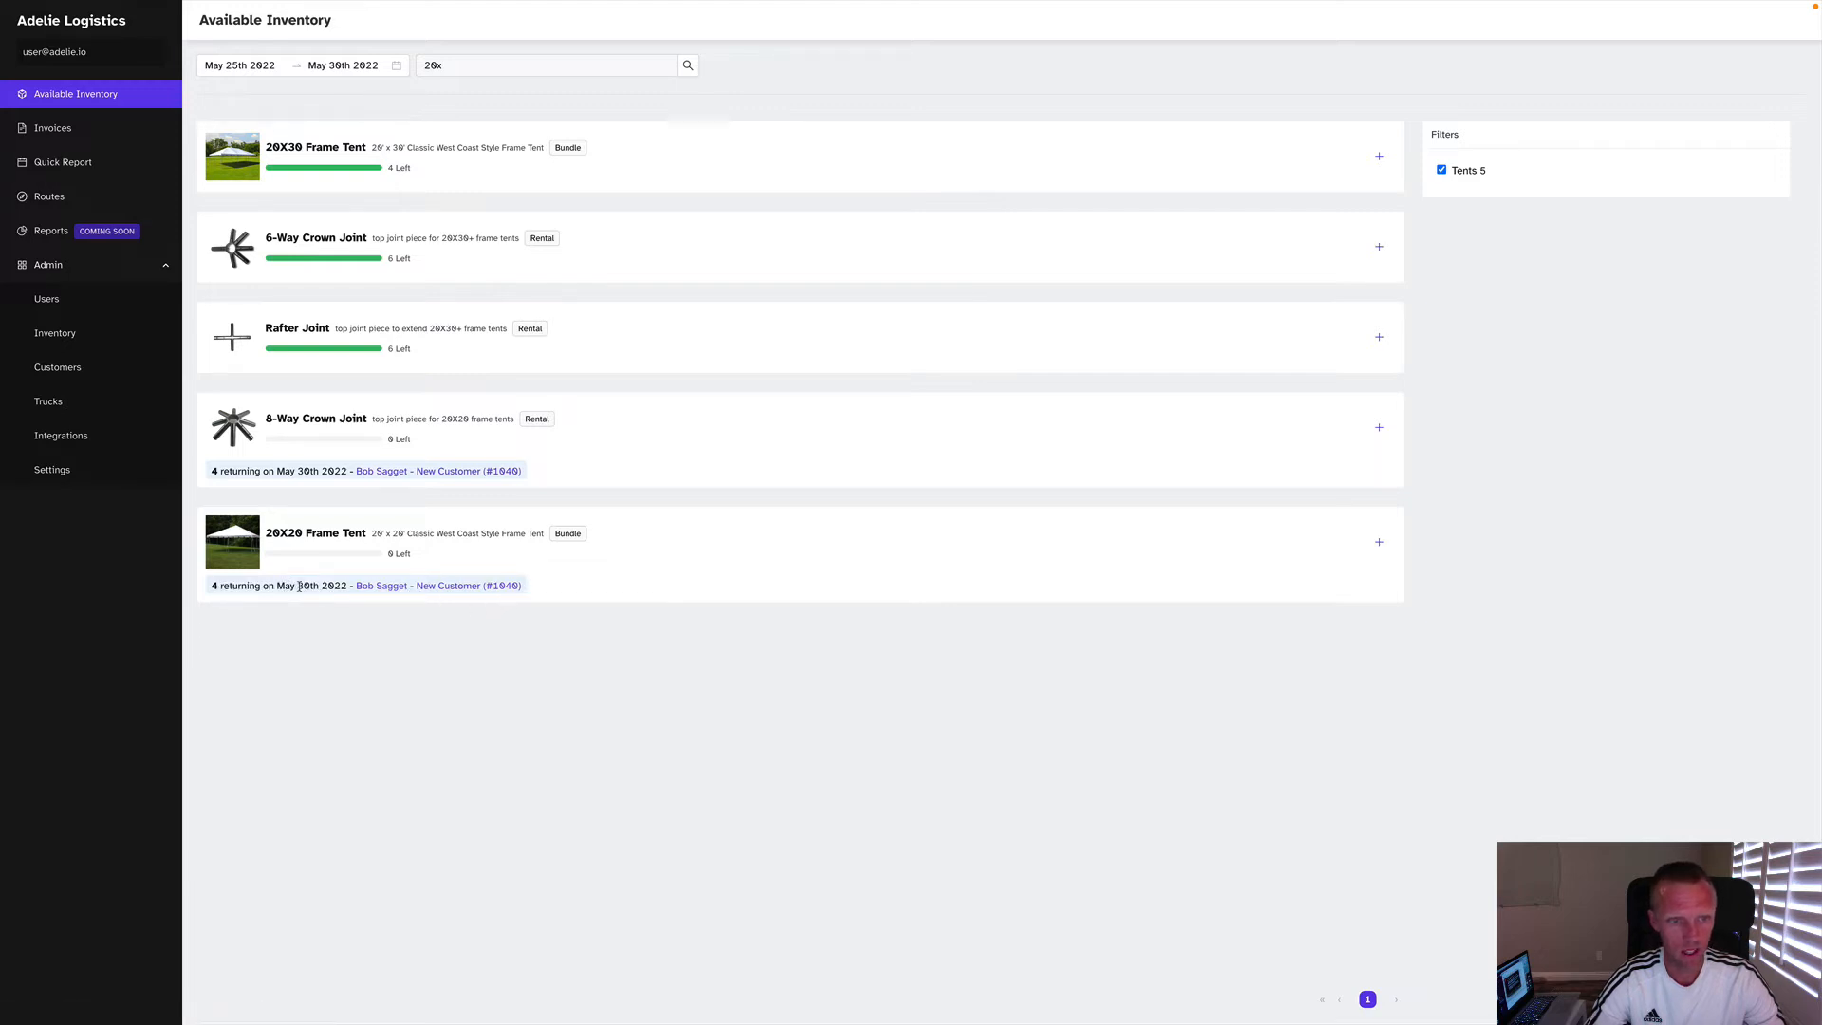
left_click_drag(288, 588, 307, 588)
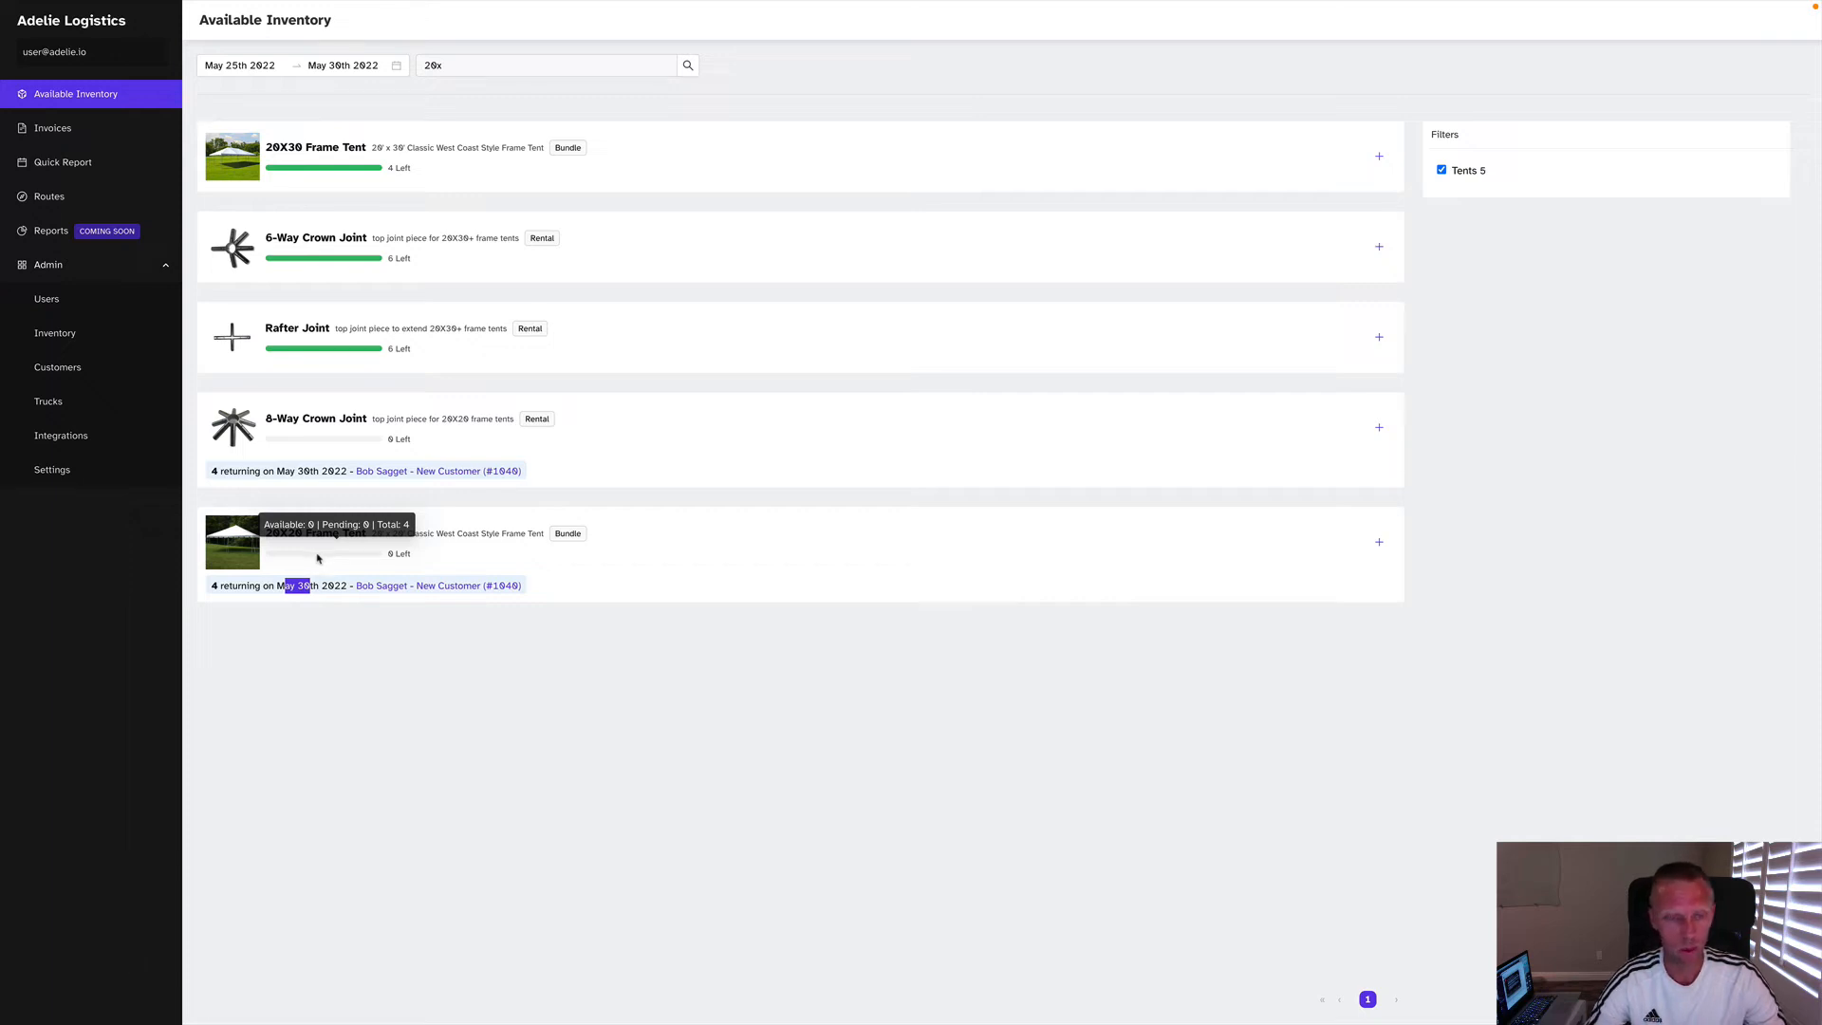
left_click(450, 562)
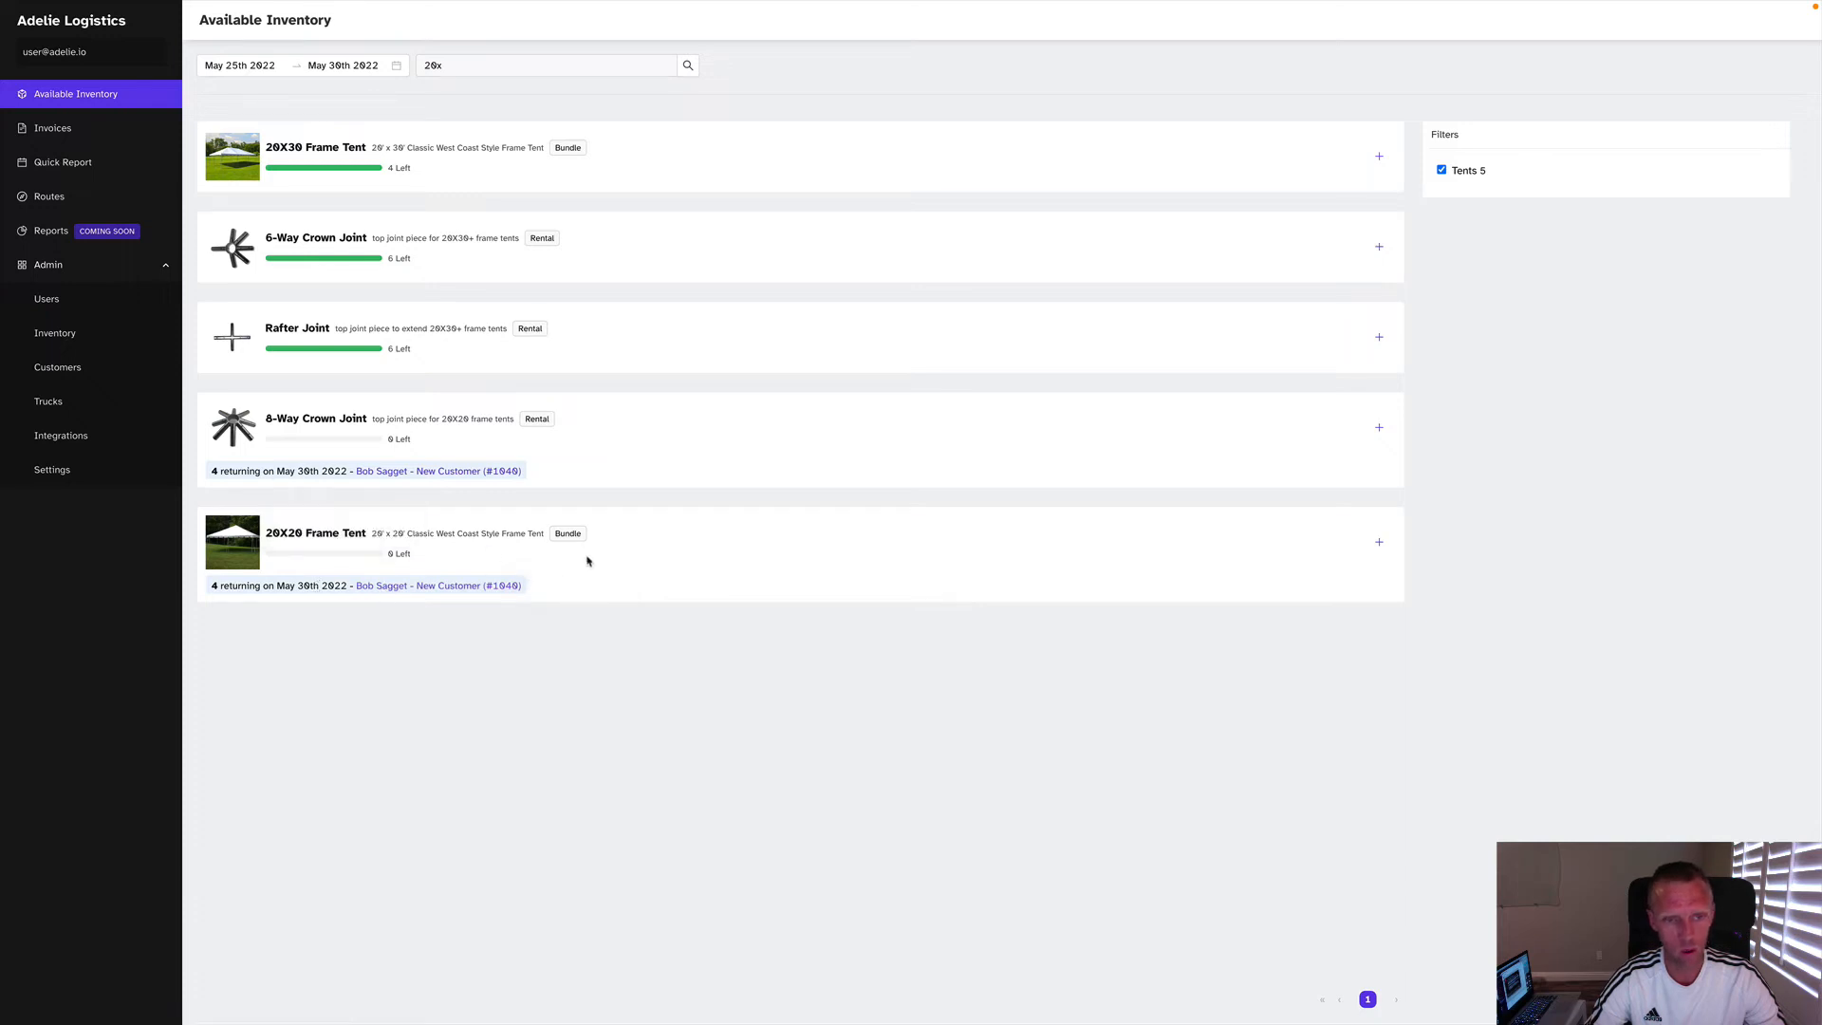
Step: Add one 20X20 Frame Tent to the cart and show the cart's contents
left_click(1381, 548)
double_click(1306, 544)
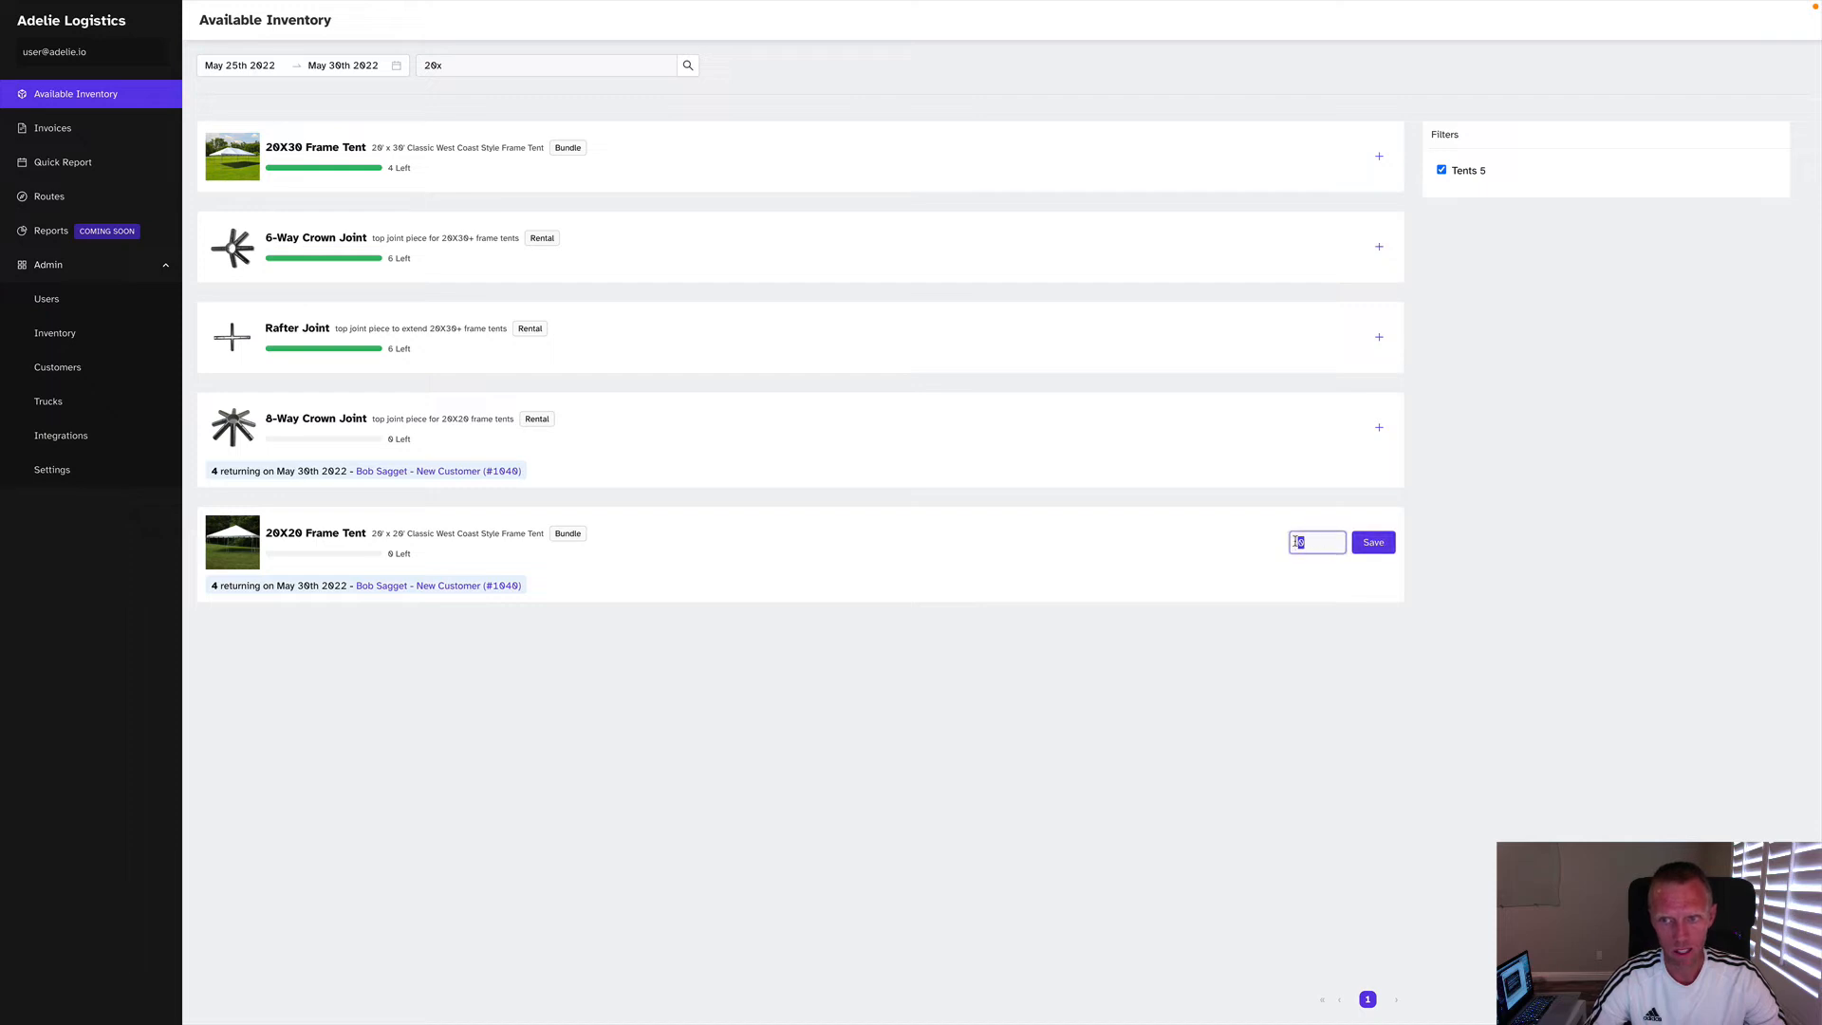
type("1")
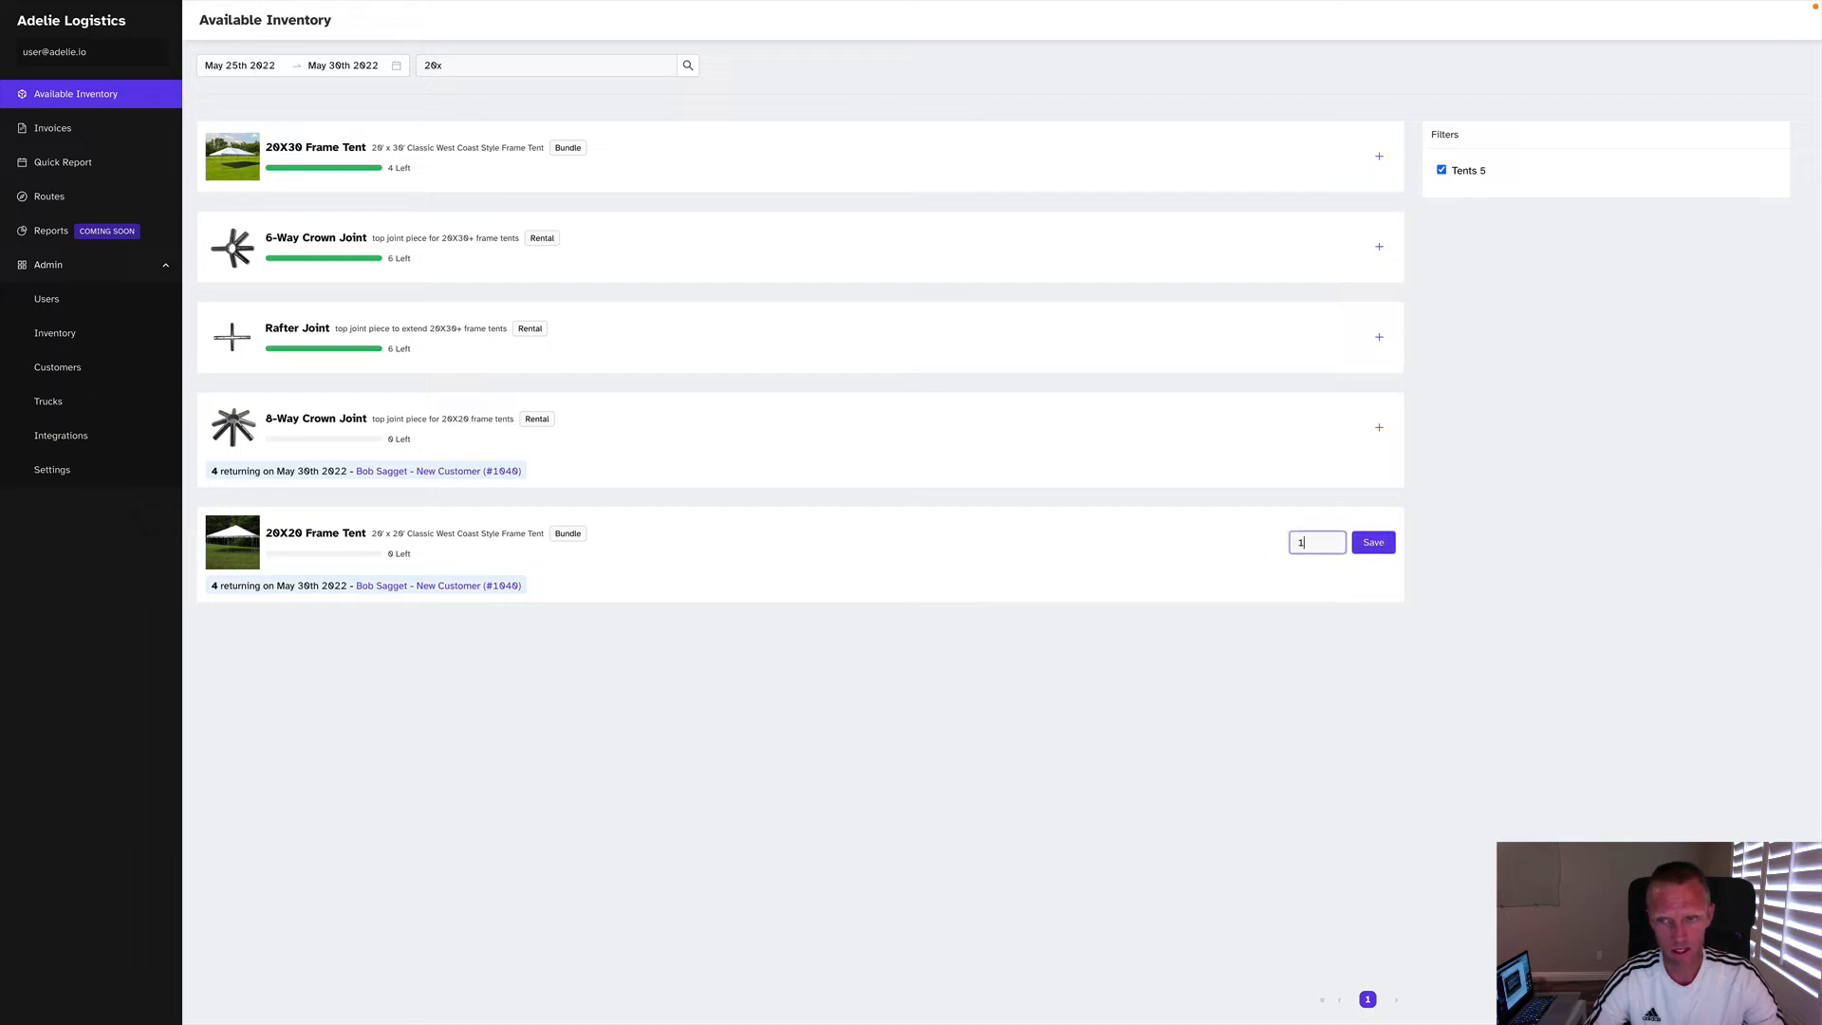
left_click(1374, 549)
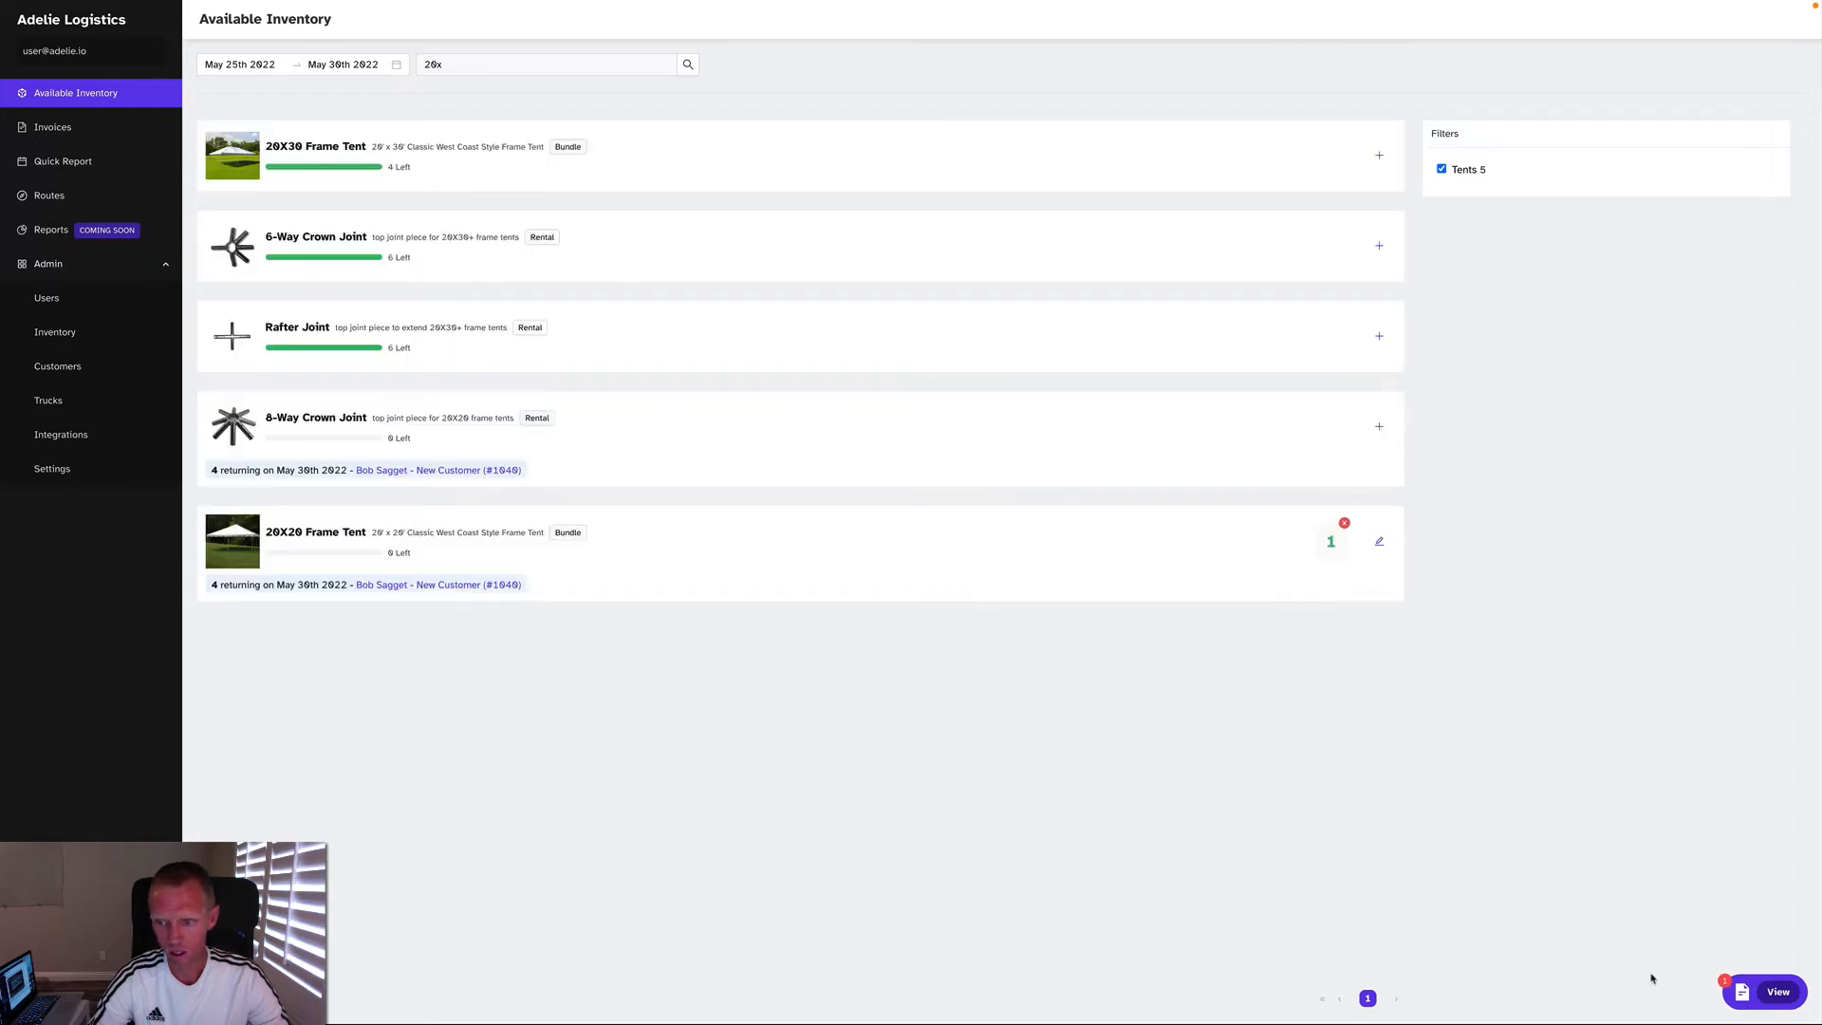
left_click(1748, 994)
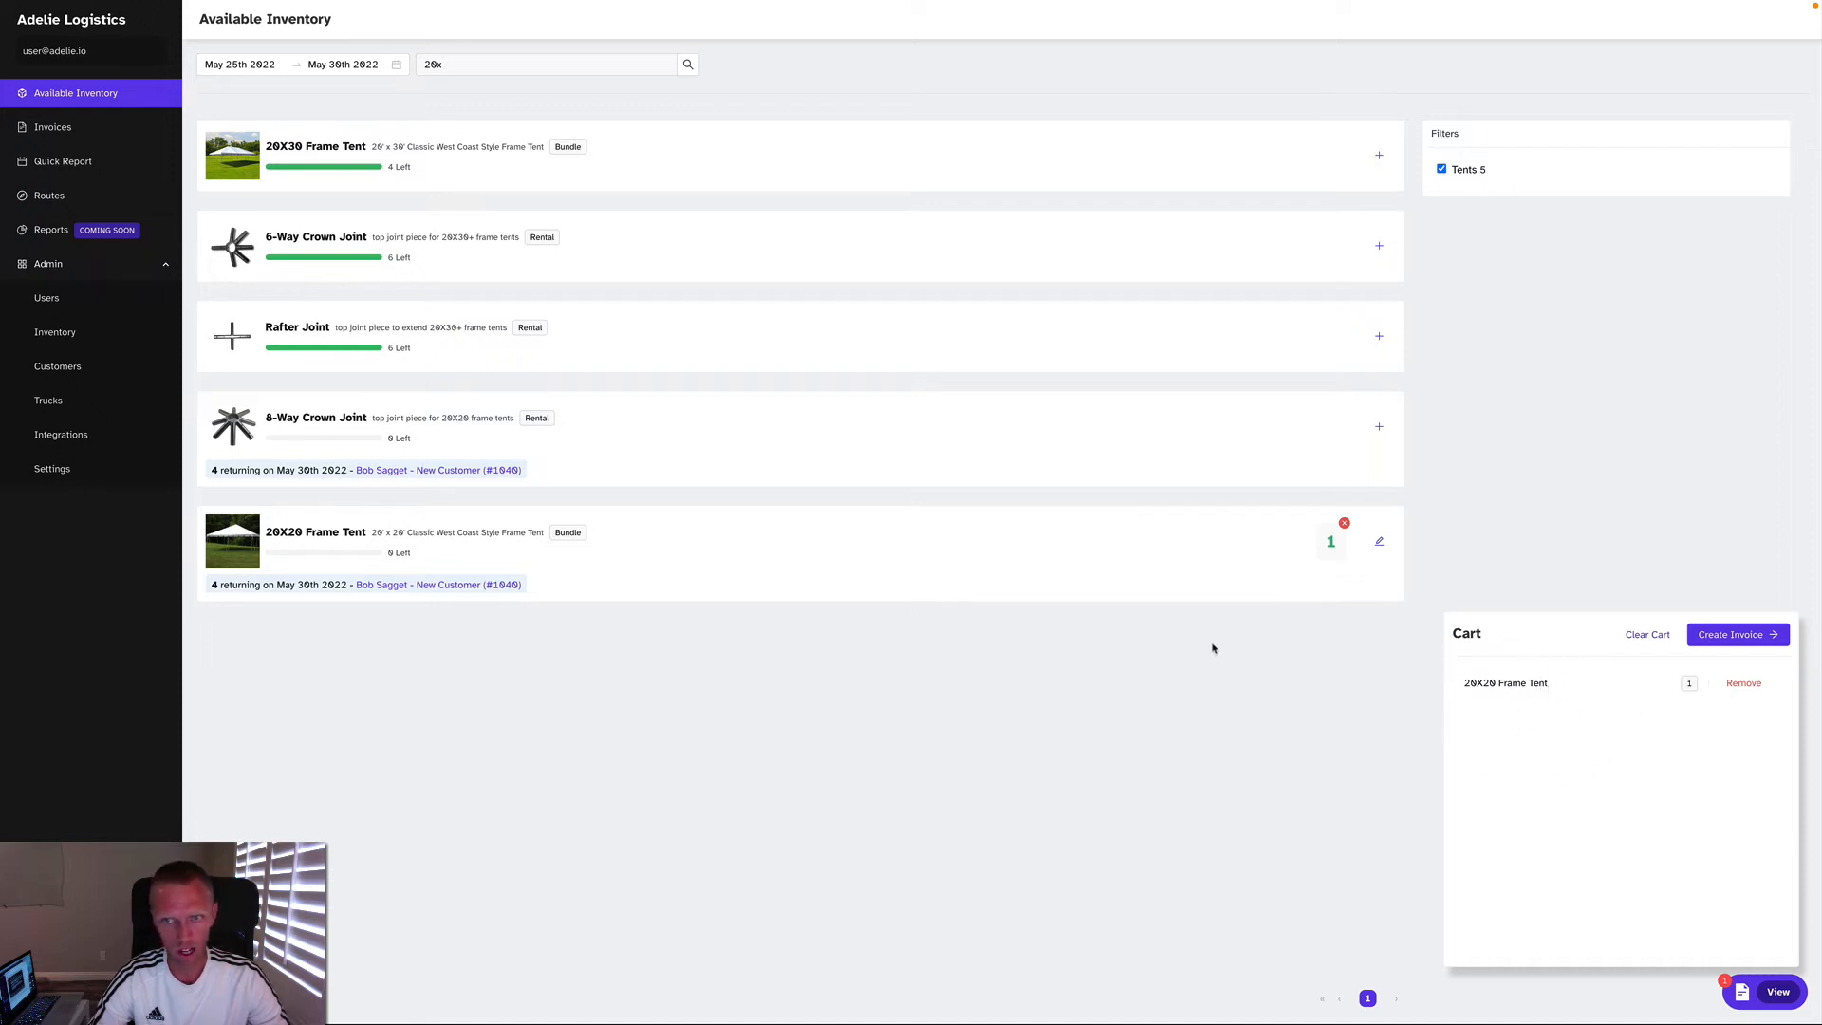
Step: Remove the Tents filter and clear the inventory search text
left_click(1442, 171)
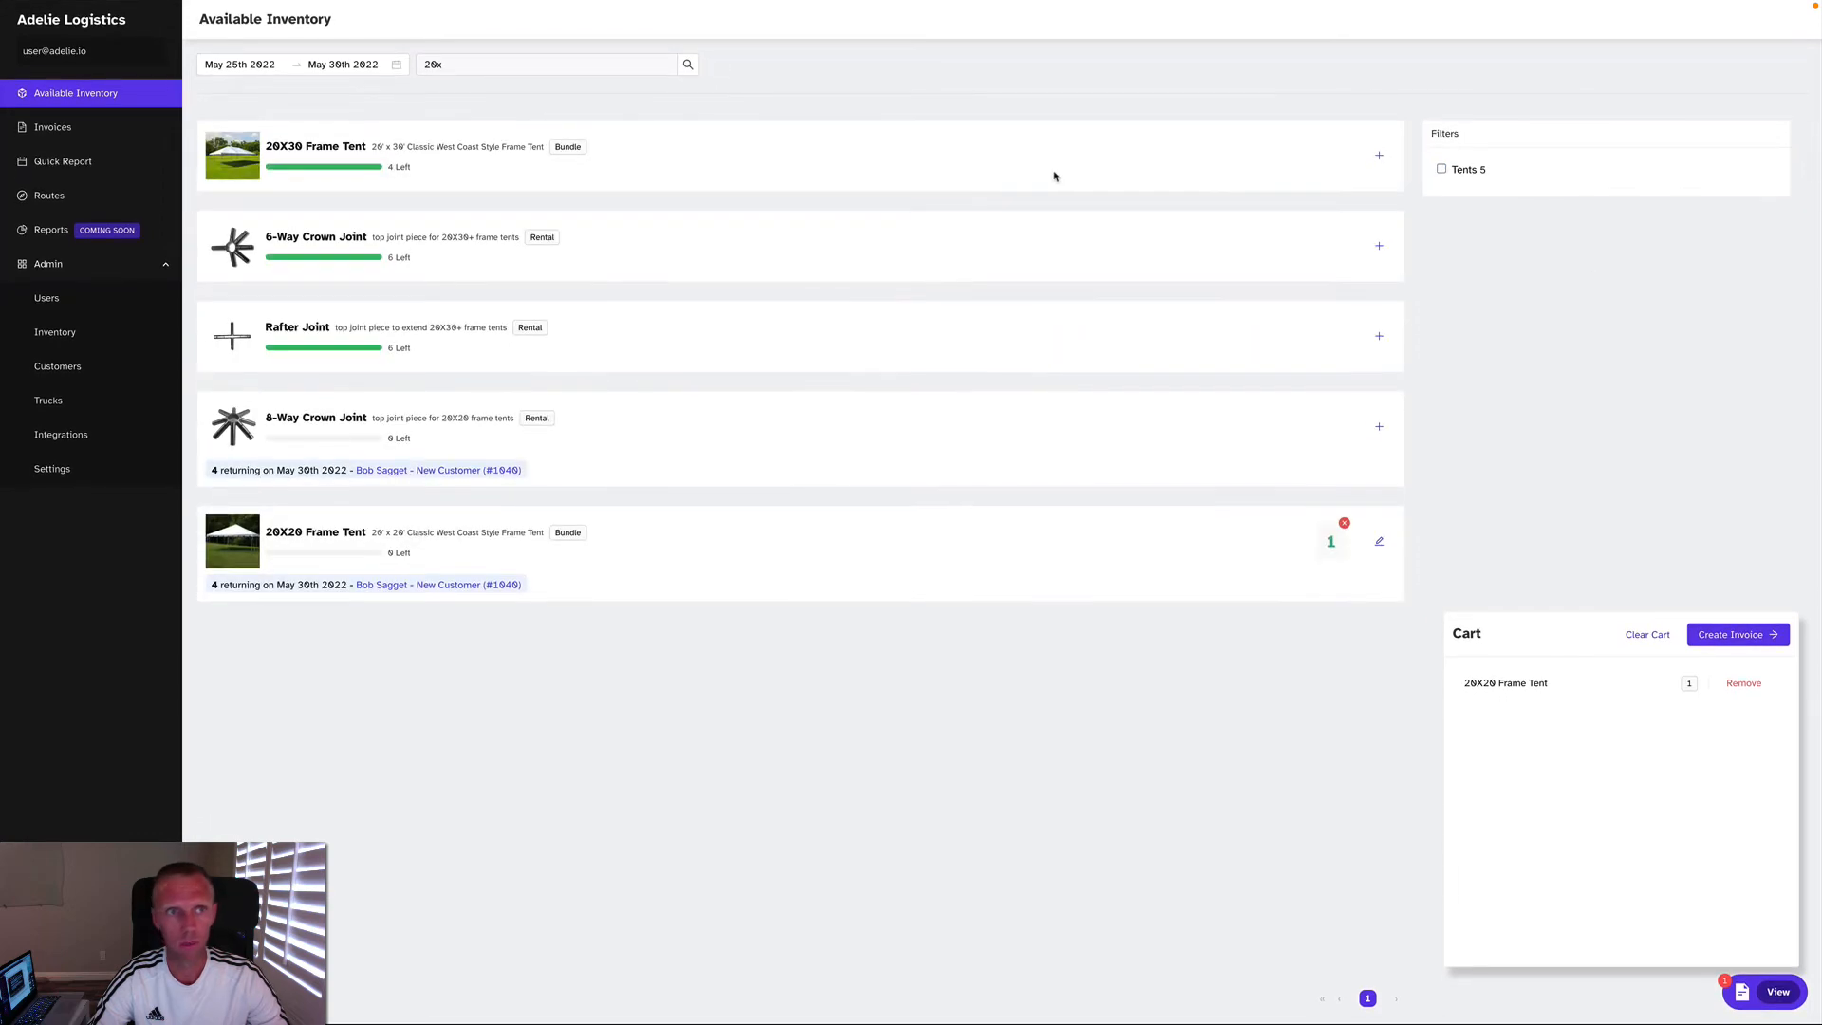
left_click(530, 73)
key("ctrl+a")
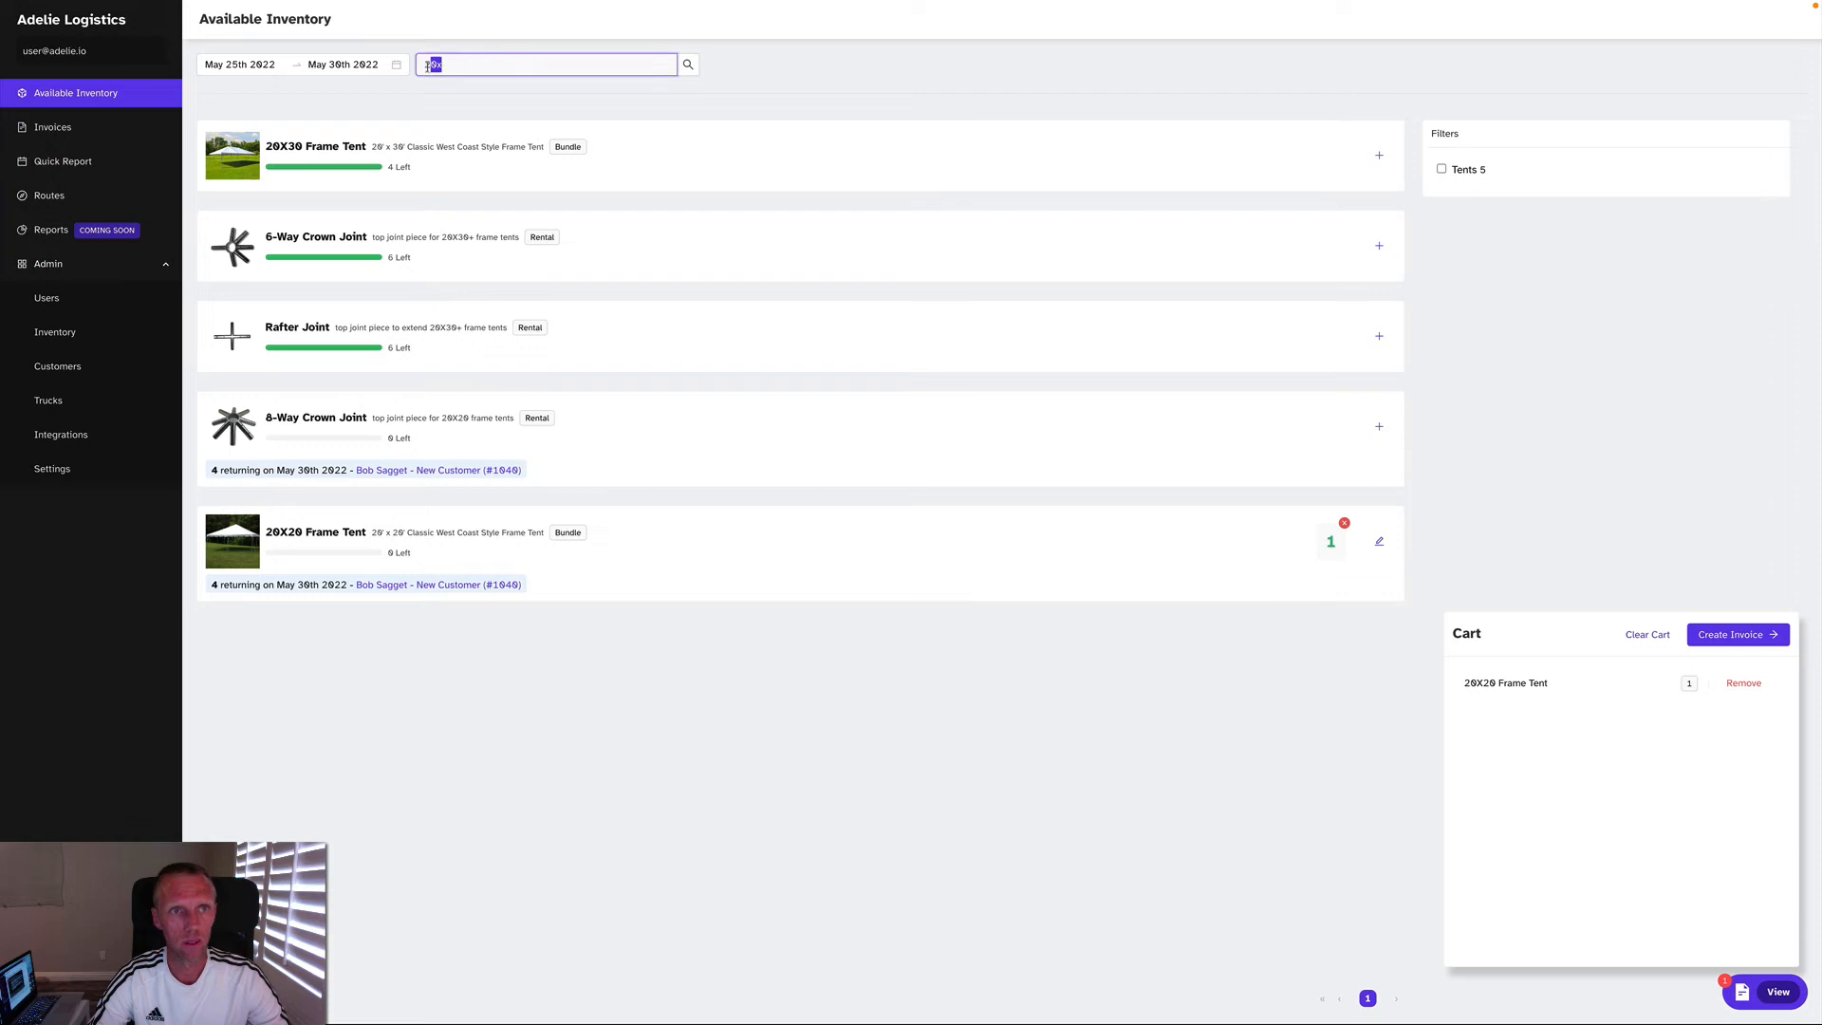
key("BackSpace")
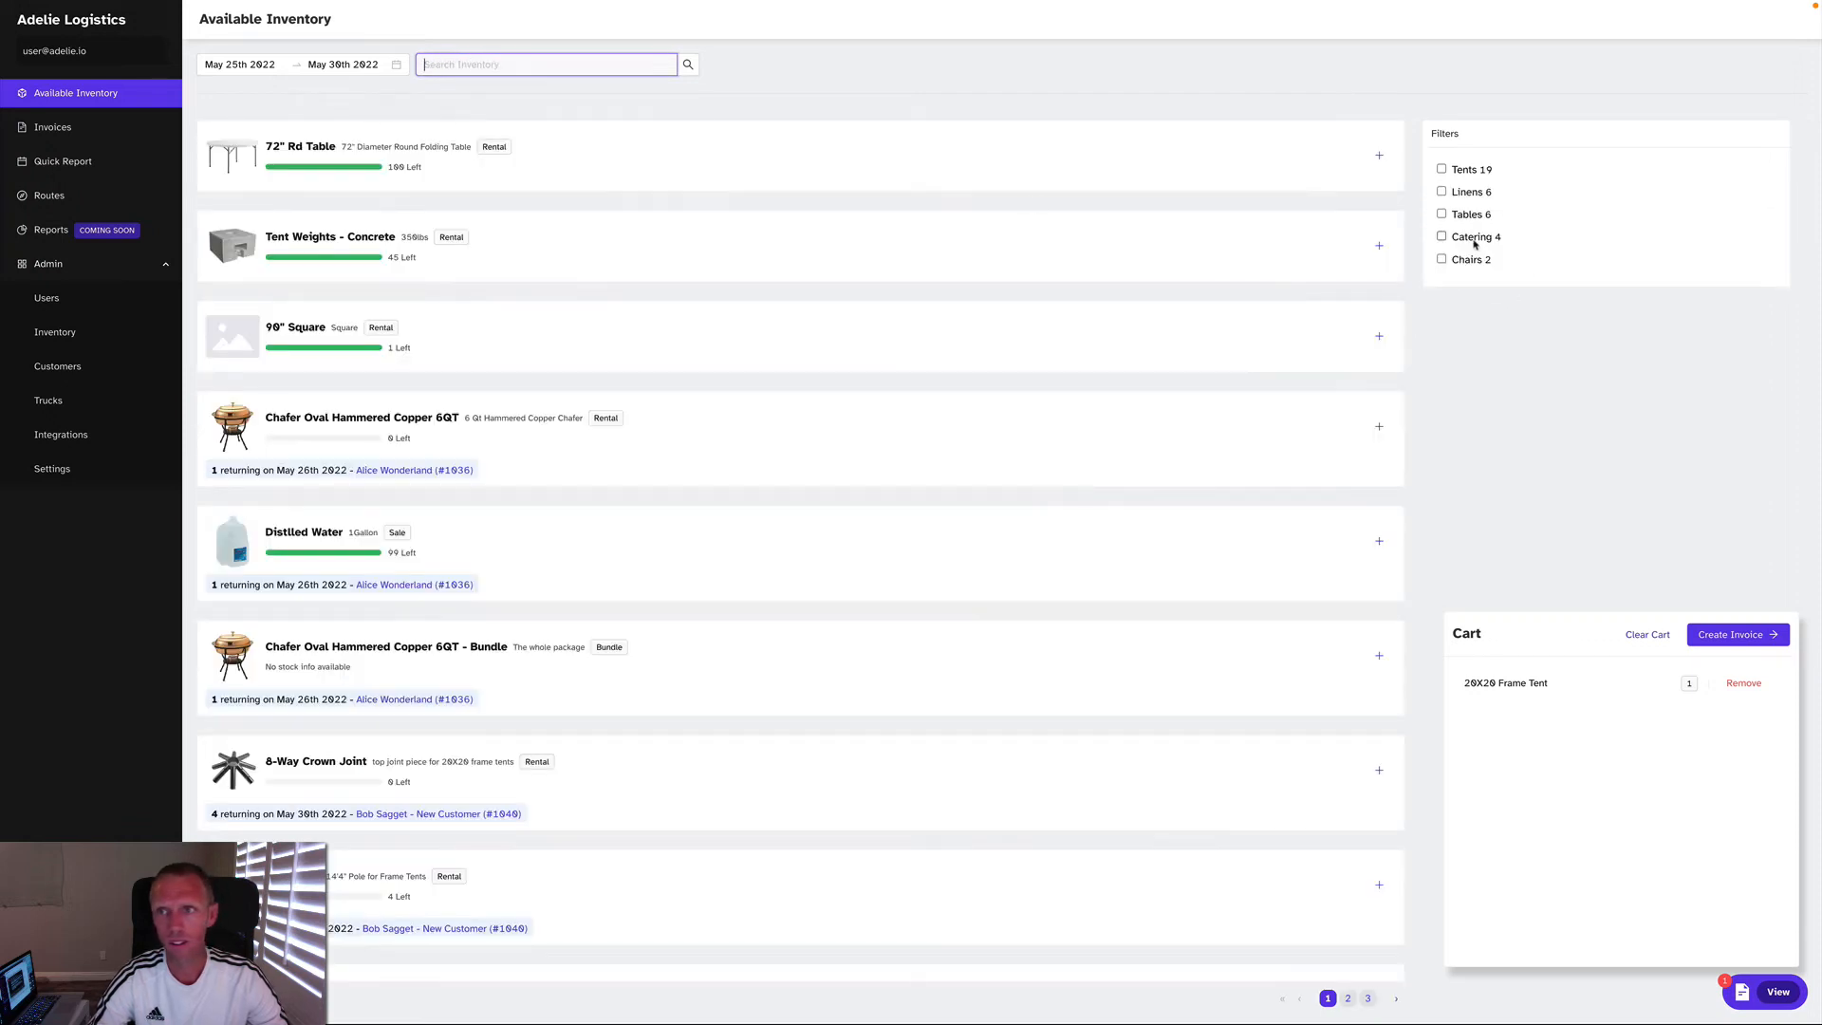
Step: Filter the inventory by Tables and add four 60" Rd Tables to the cart
left_click(1441, 214)
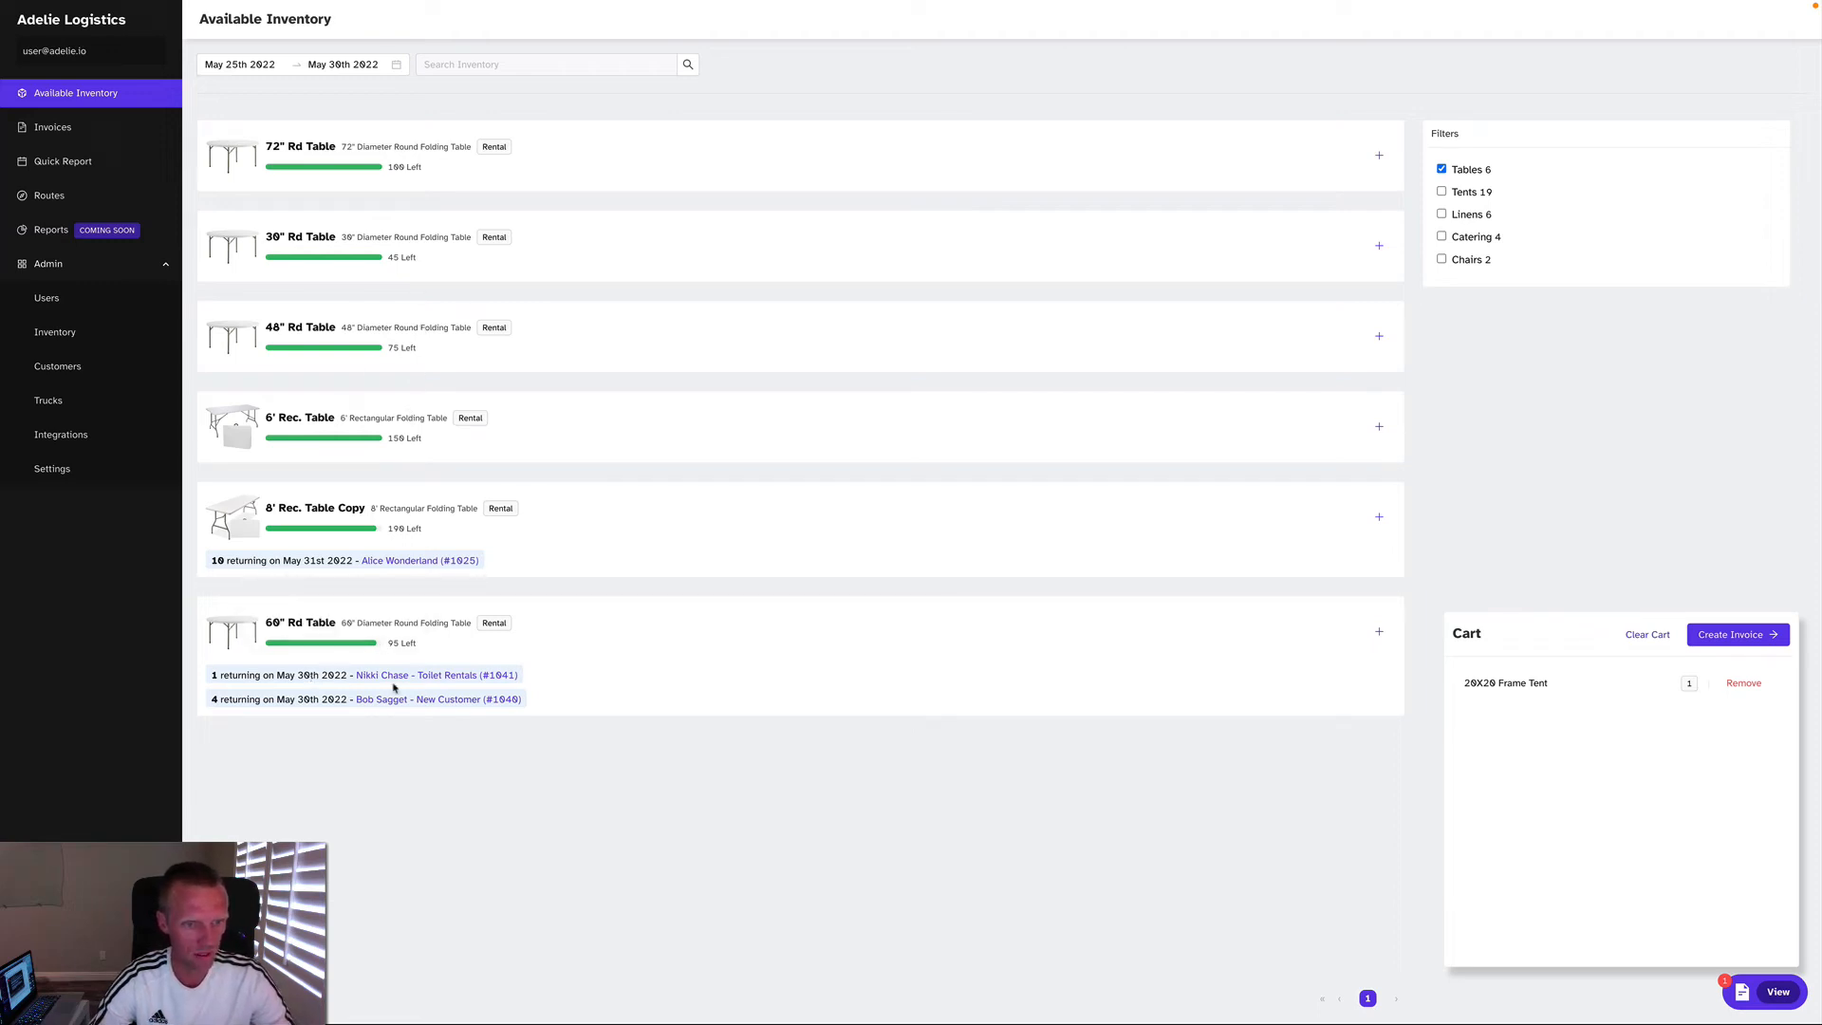
mouse_move(394, 646)
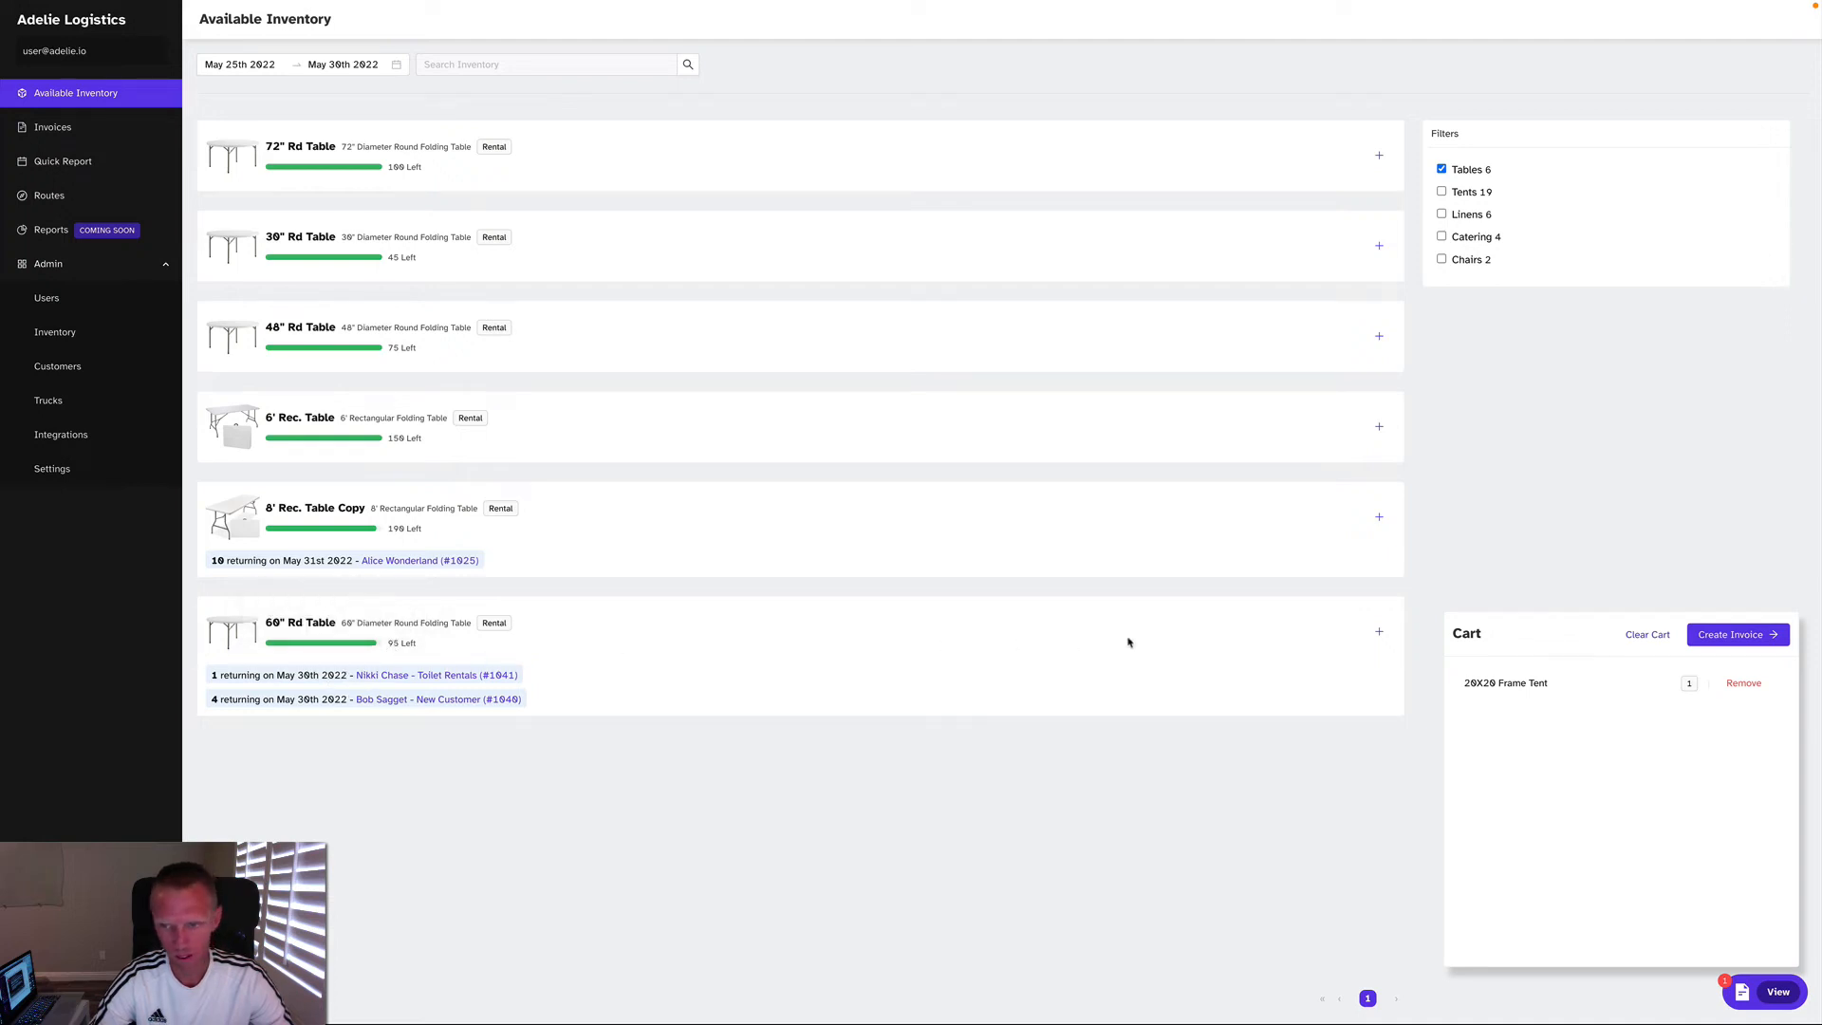
left_click(1380, 636)
type("4")
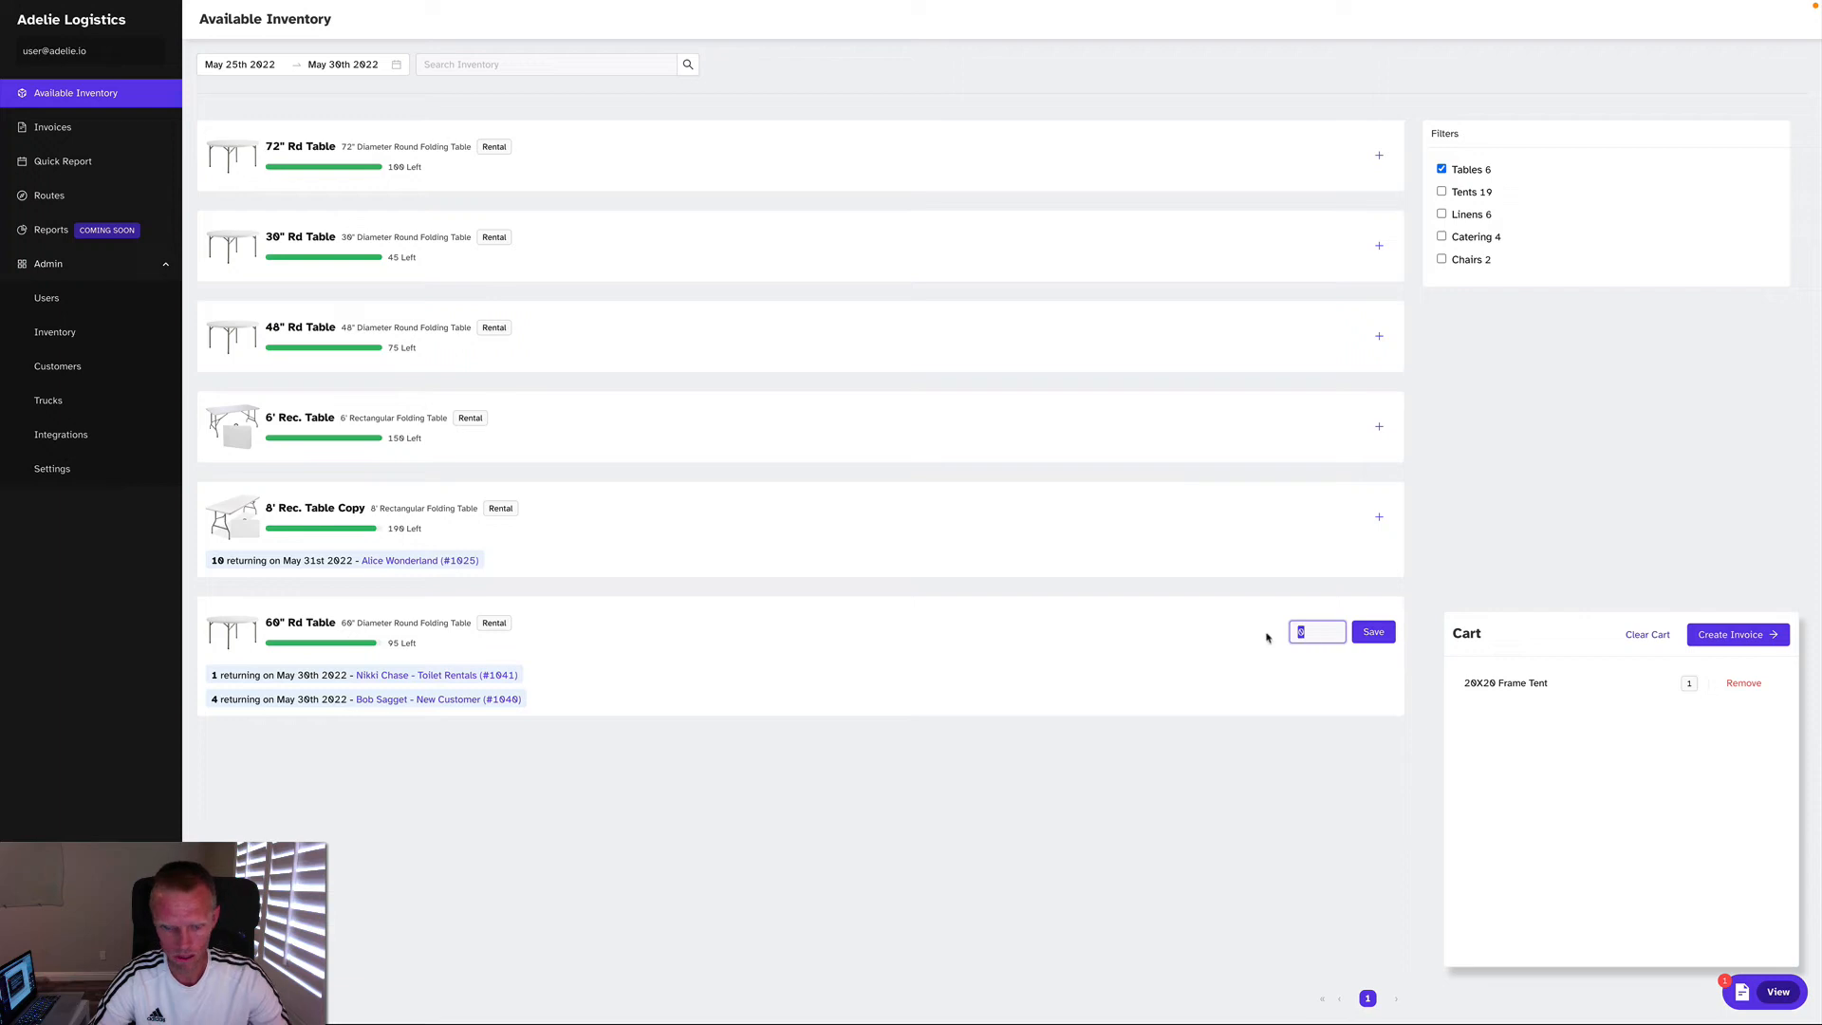
left_click(1374, 634)
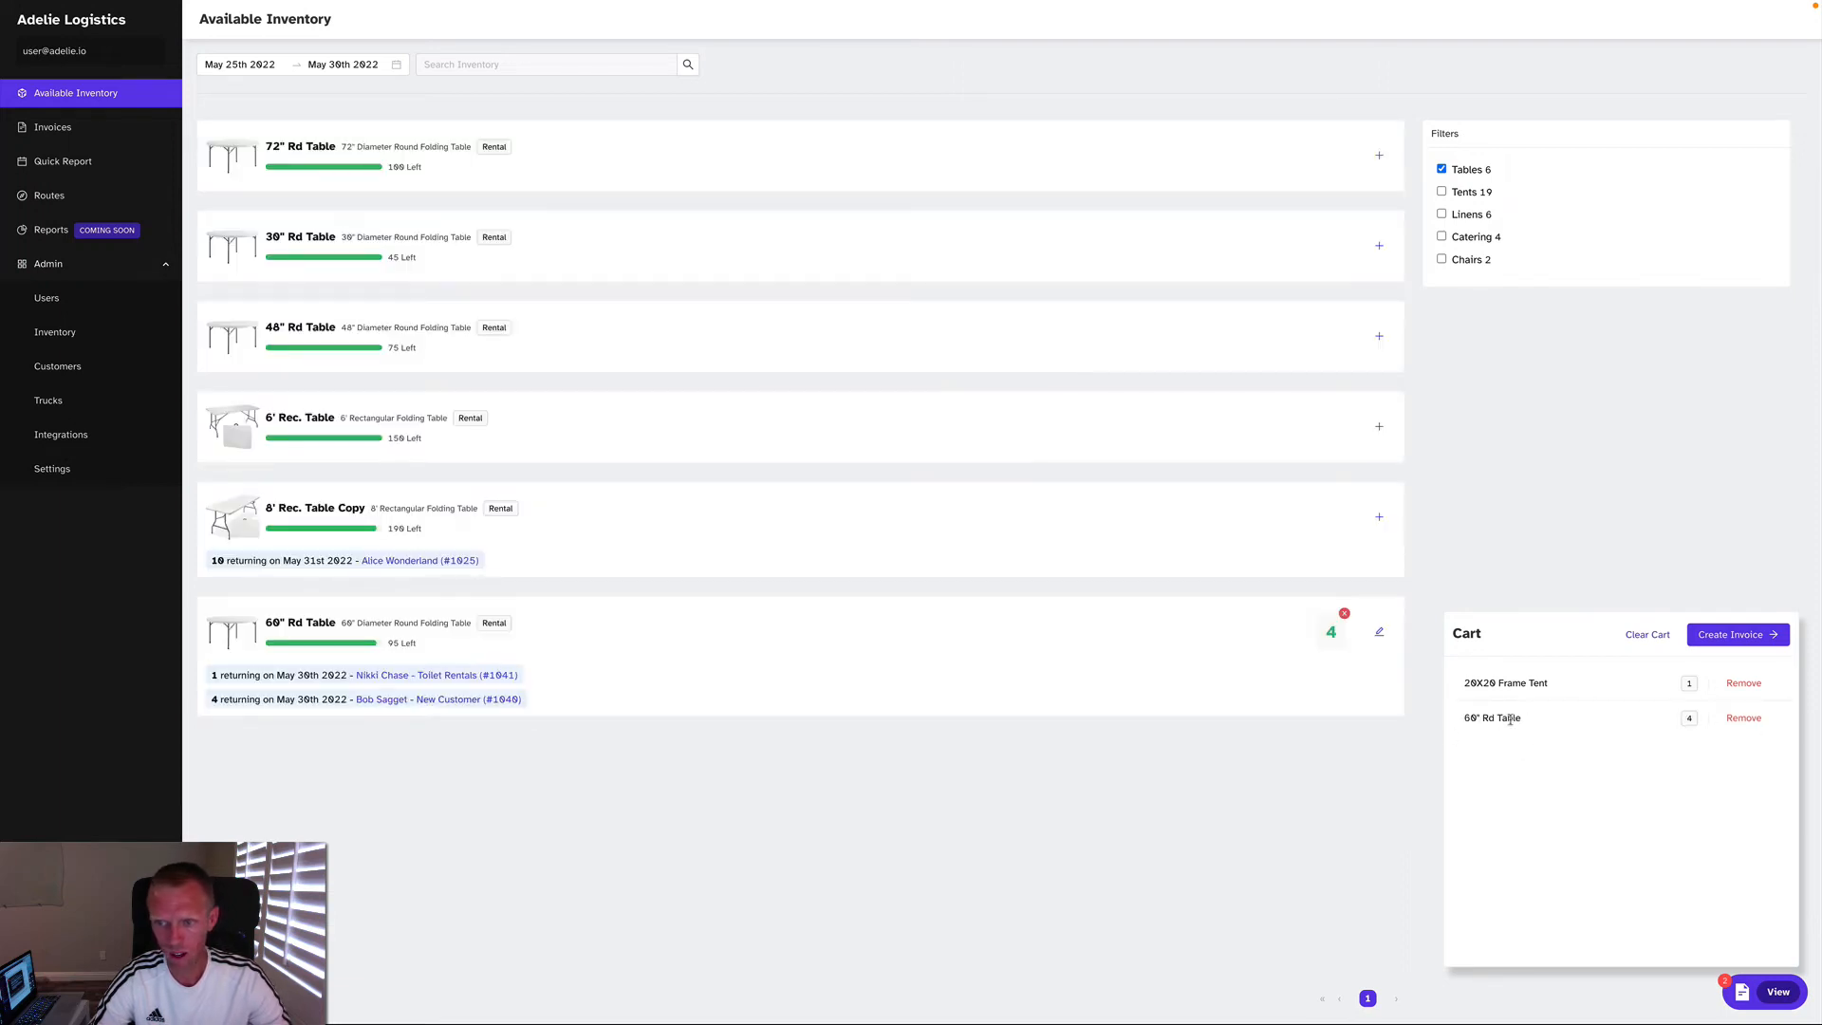
Step: Switch the inventory filter from Tables to Chairs and add 40 Resin Chair - White to the cart
left_click(1442, 169)
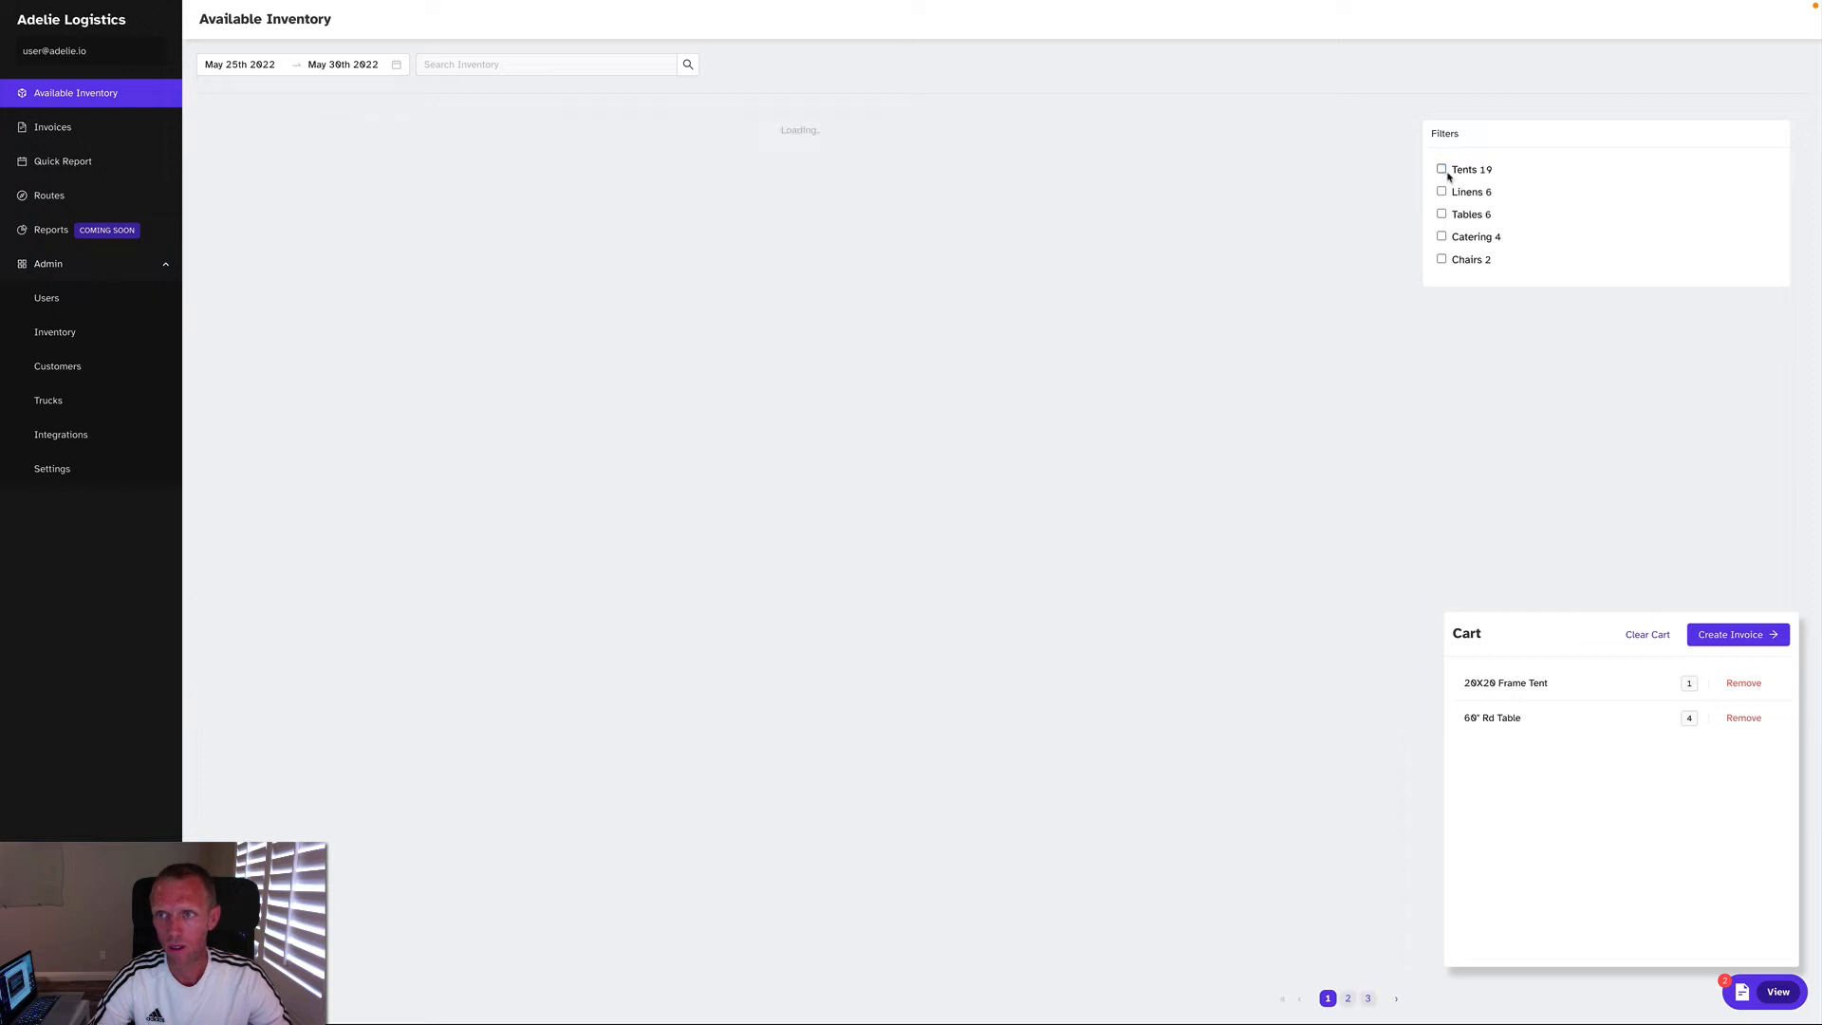
left_click(1442, 260)
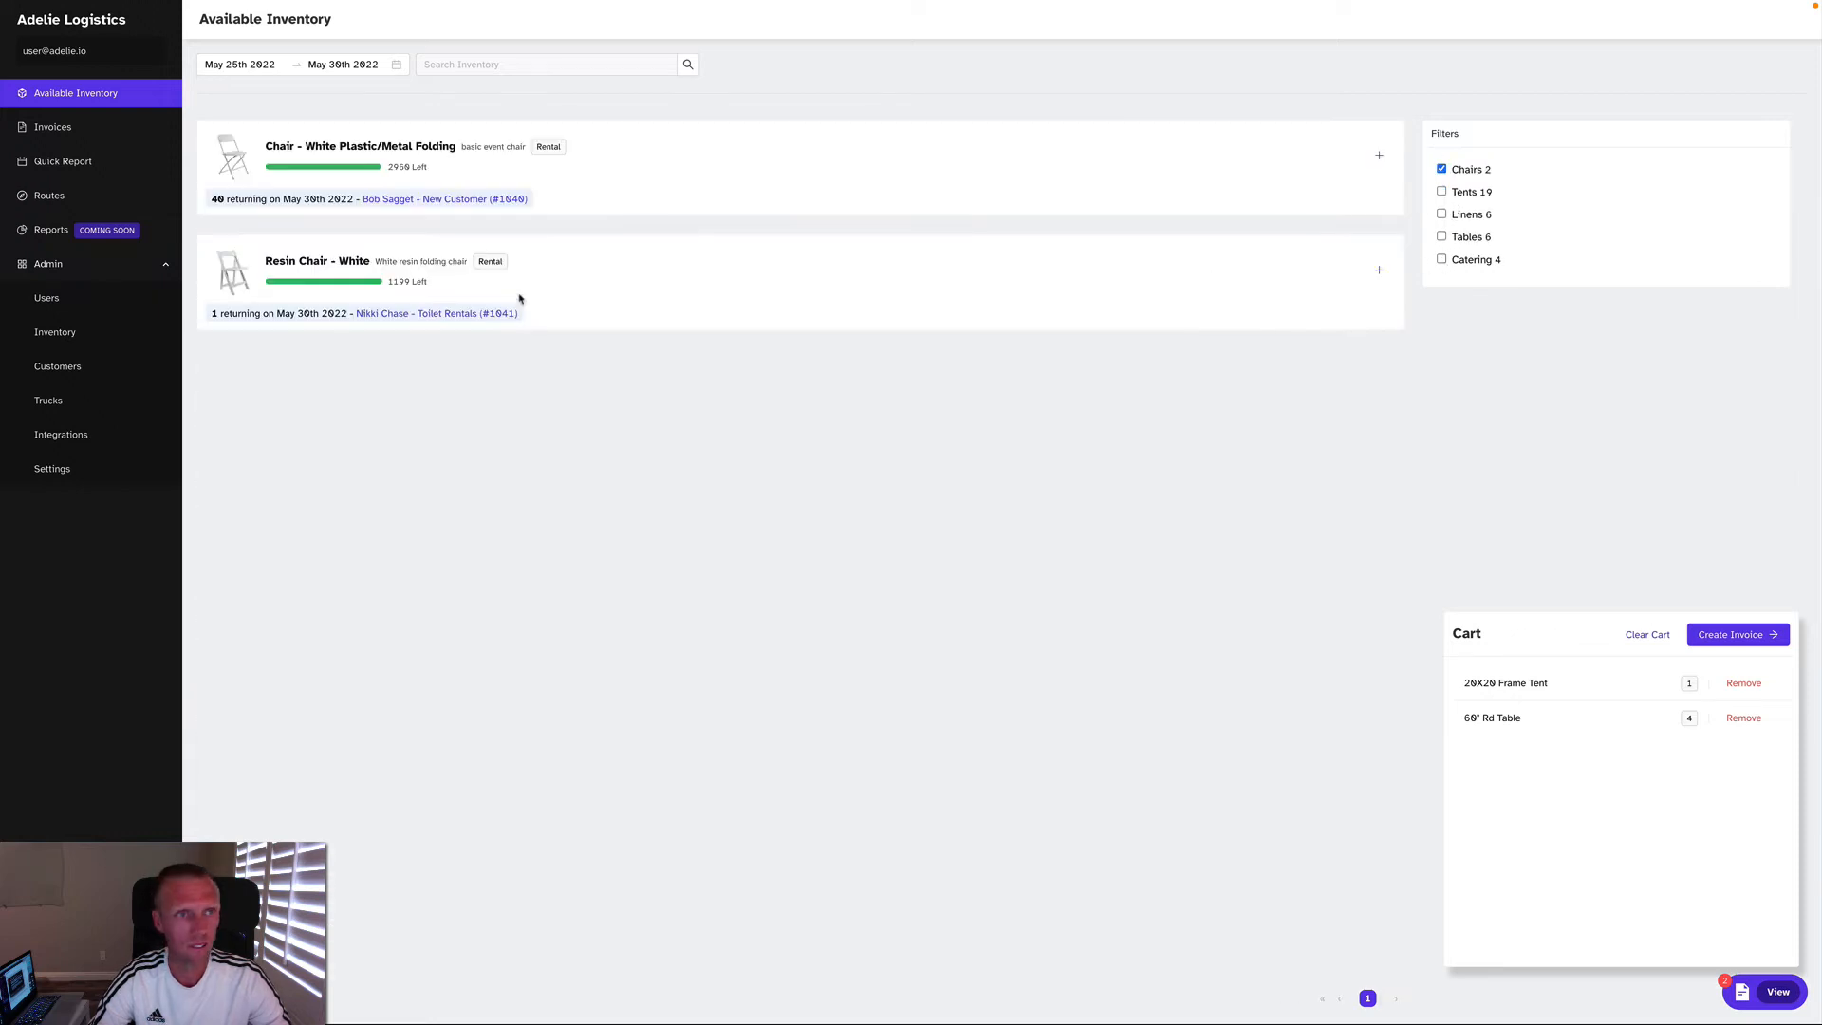
mouse_move(396, 287)
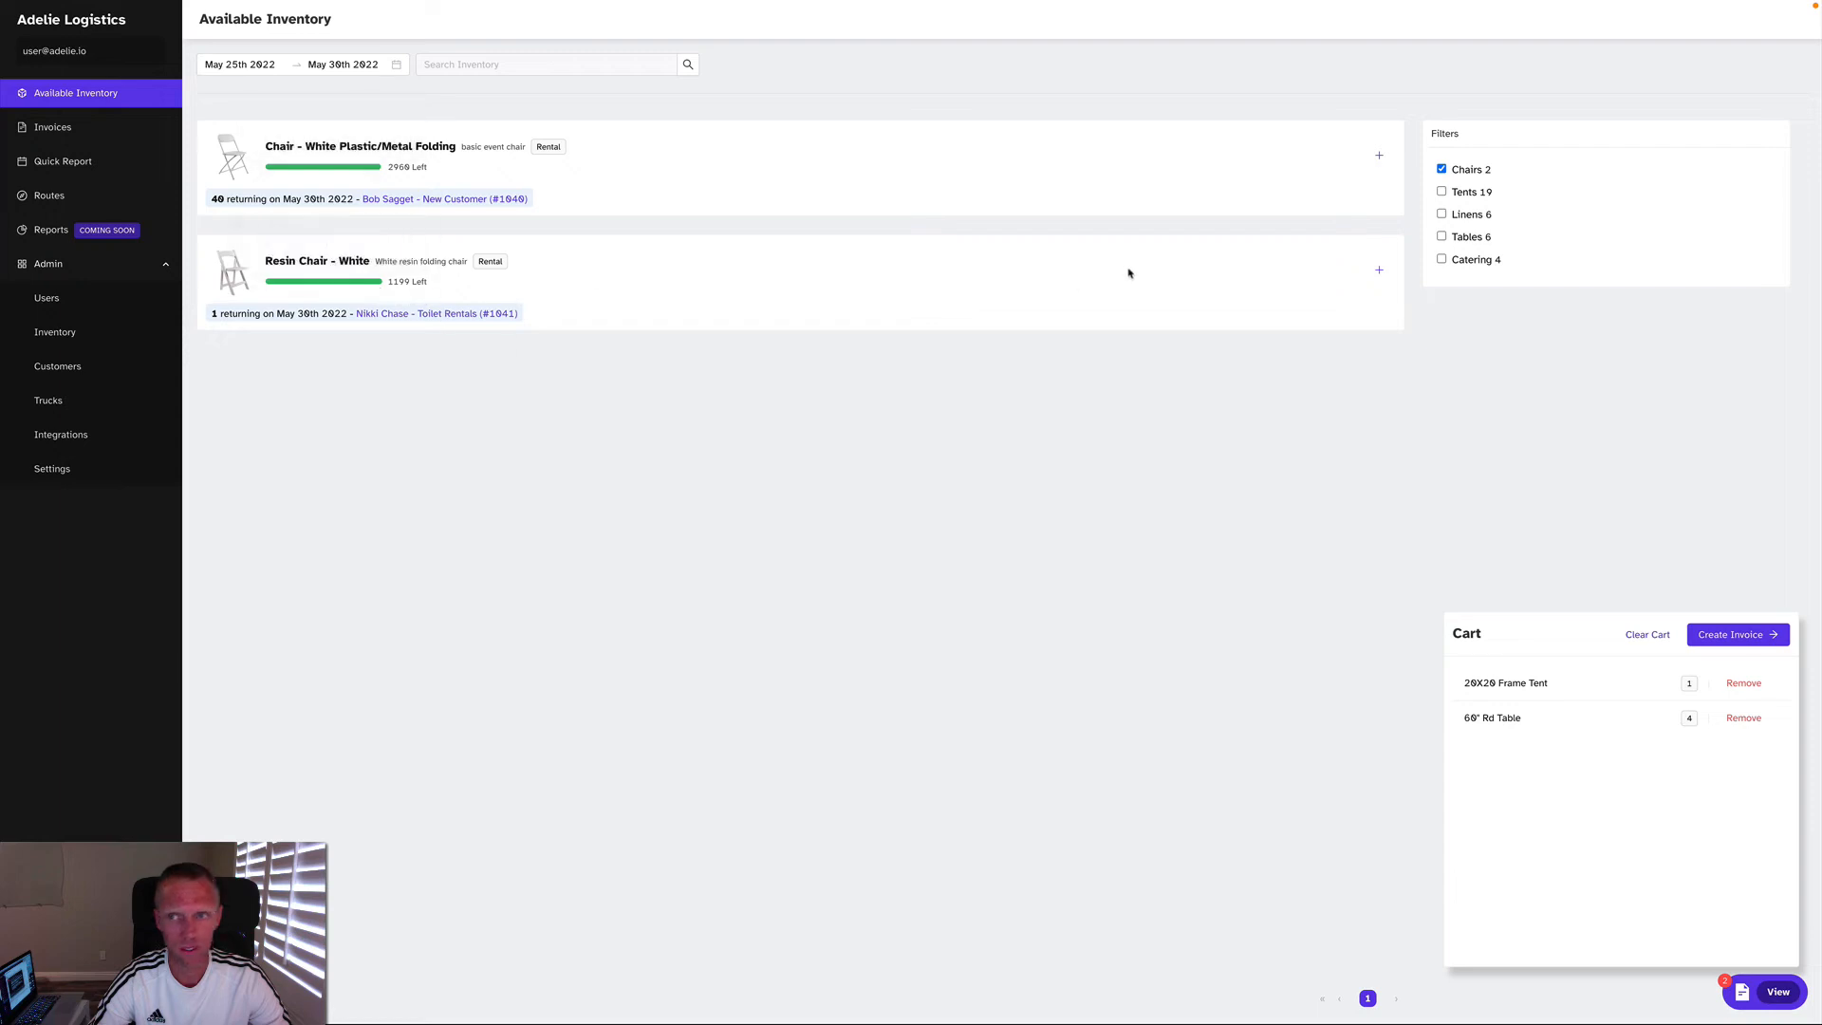
left_click(1379, 270)
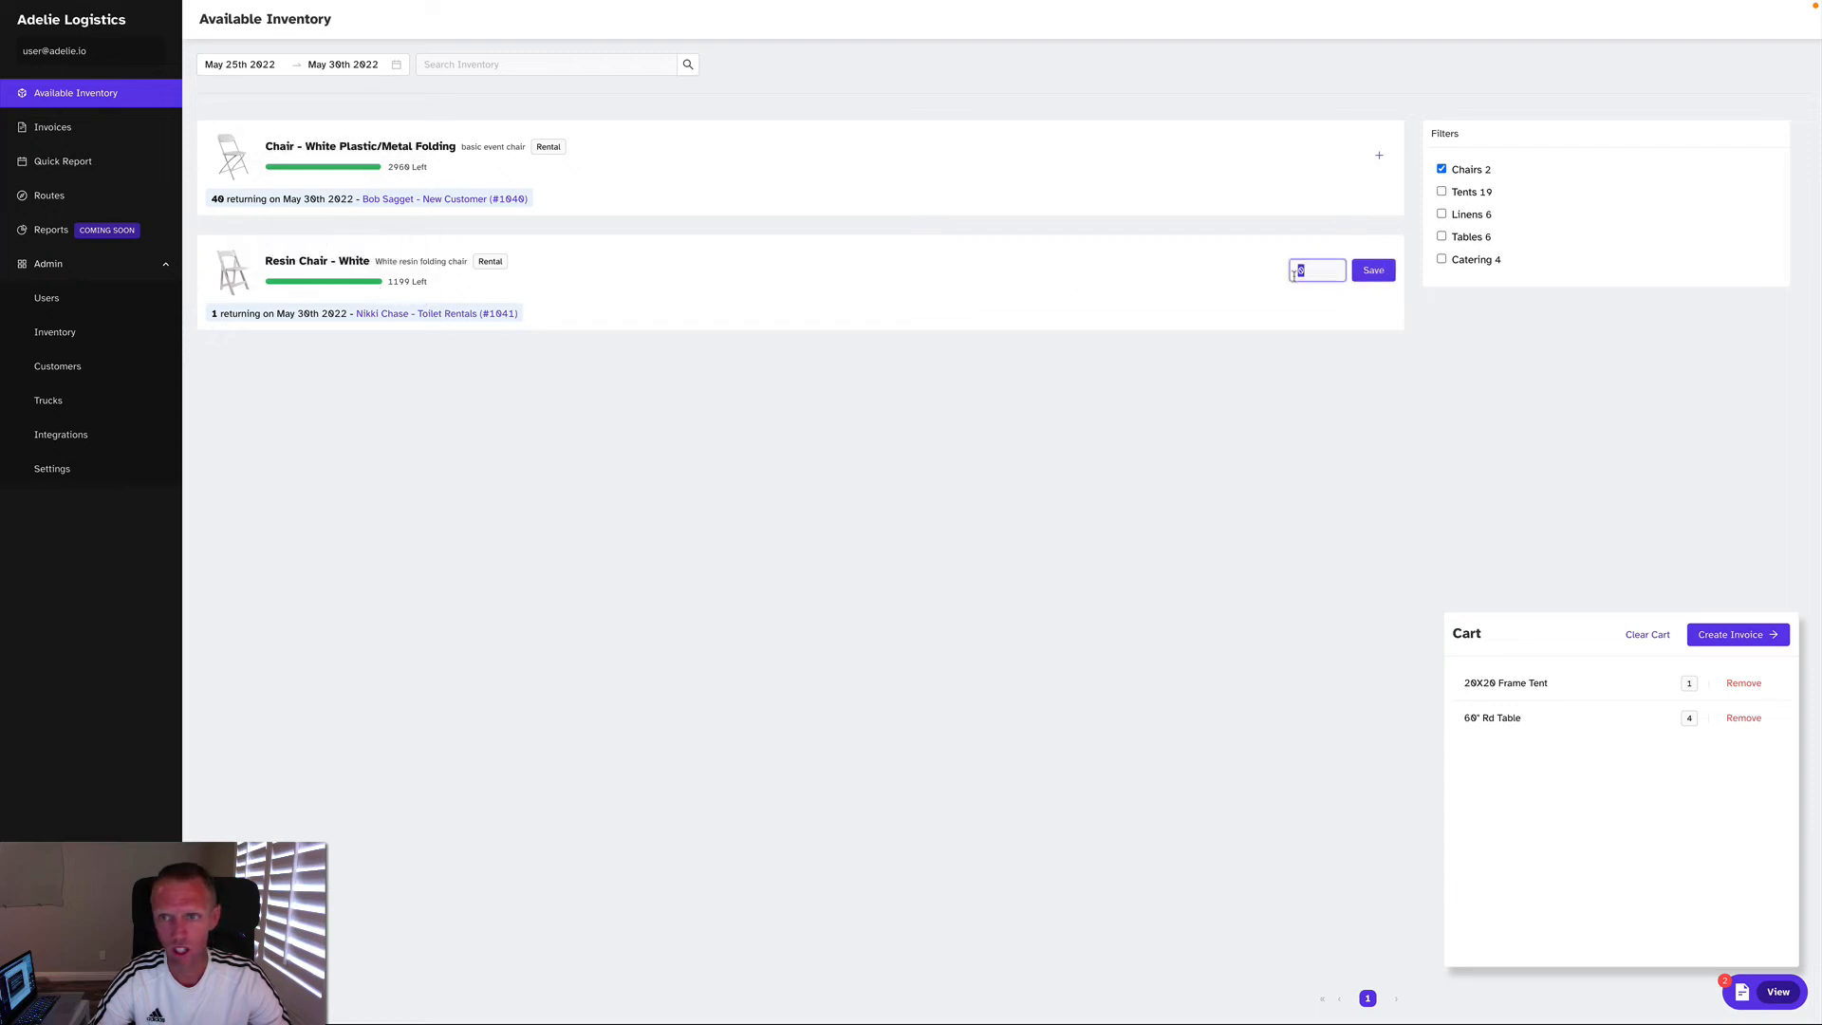
type("40")
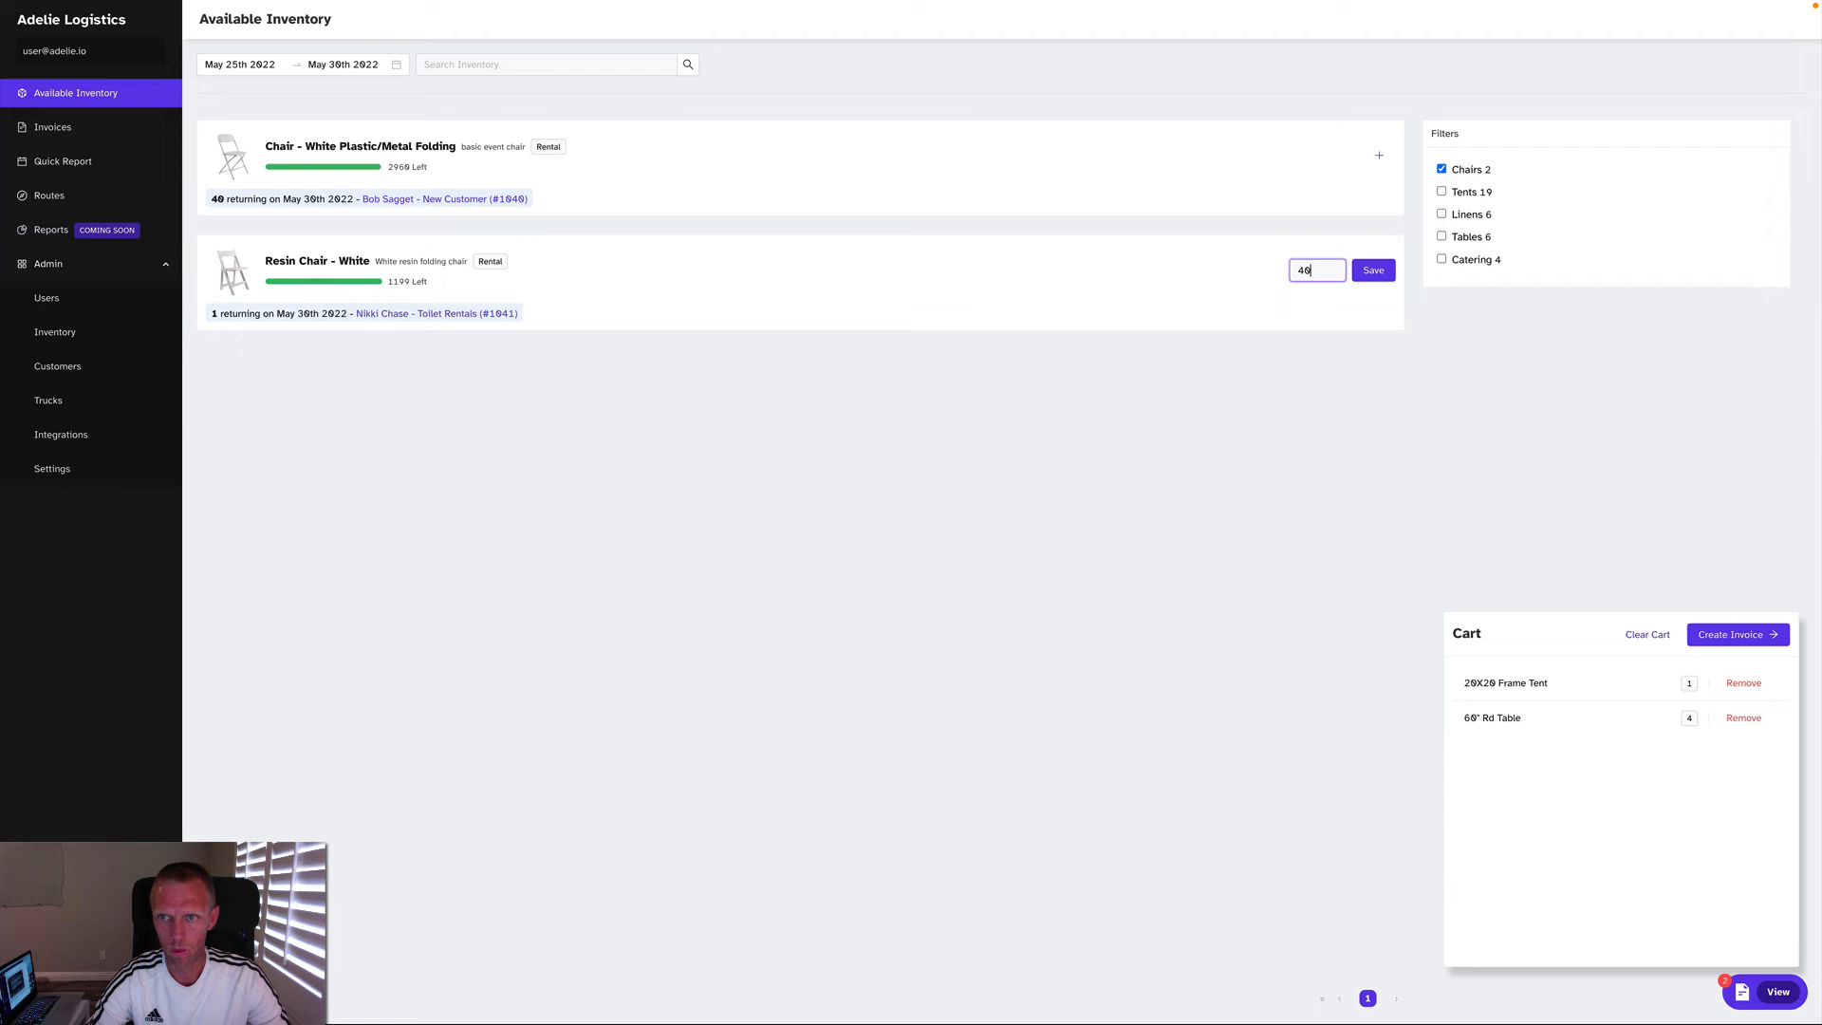
left_click(1375, 274)
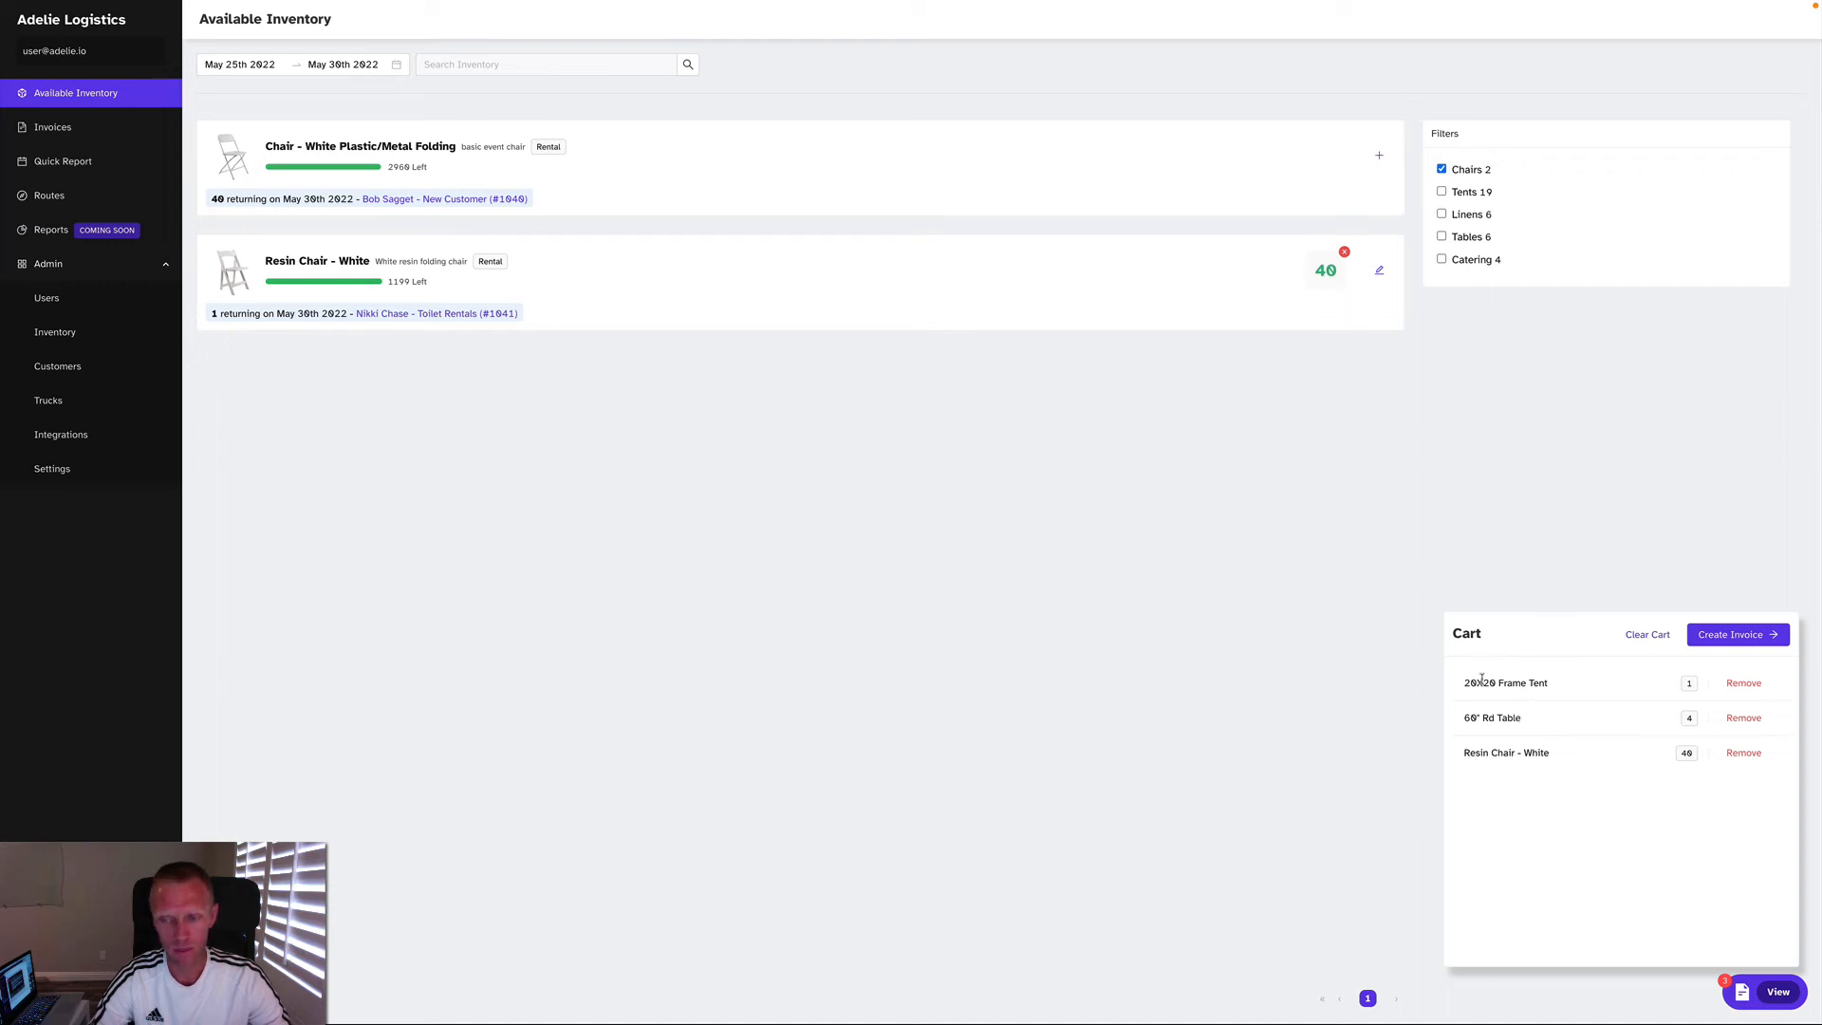
Step: Create an invoice from the cart and check the availability of the tent bundle's parts, the tables and the chairs
left_click(1728, 639)
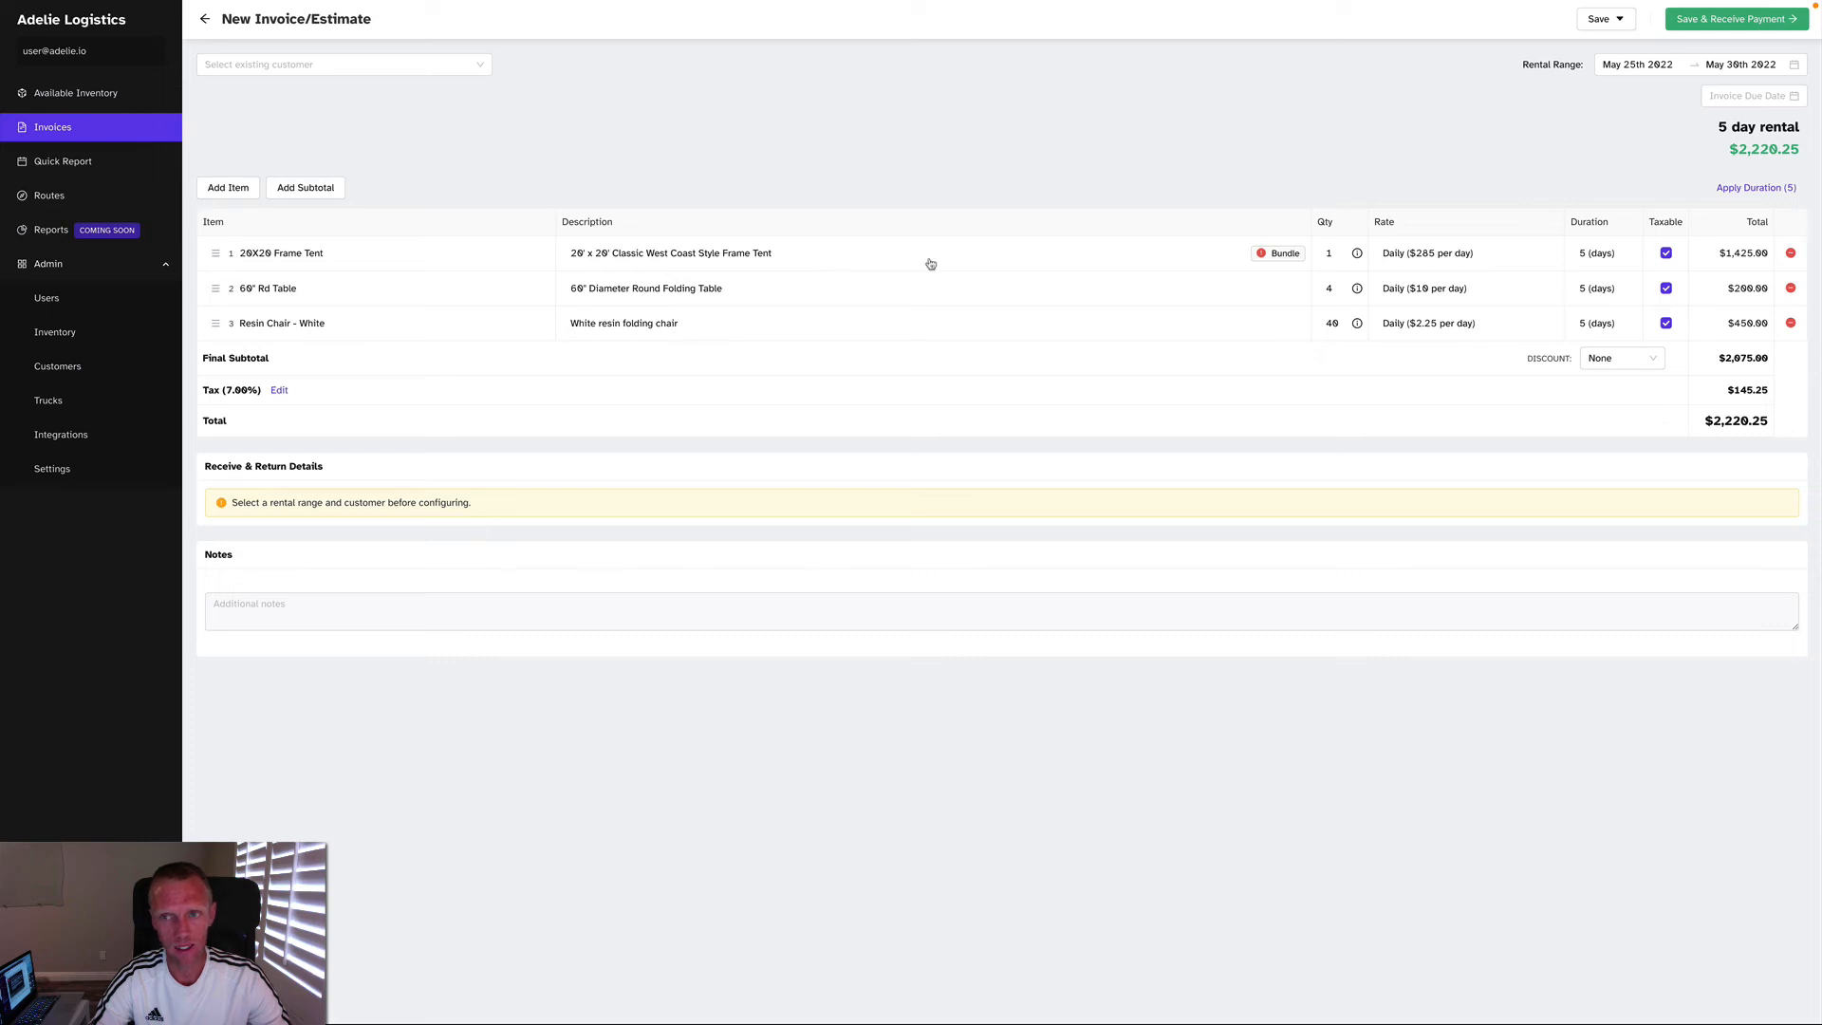
mouse_move(1278, 257)
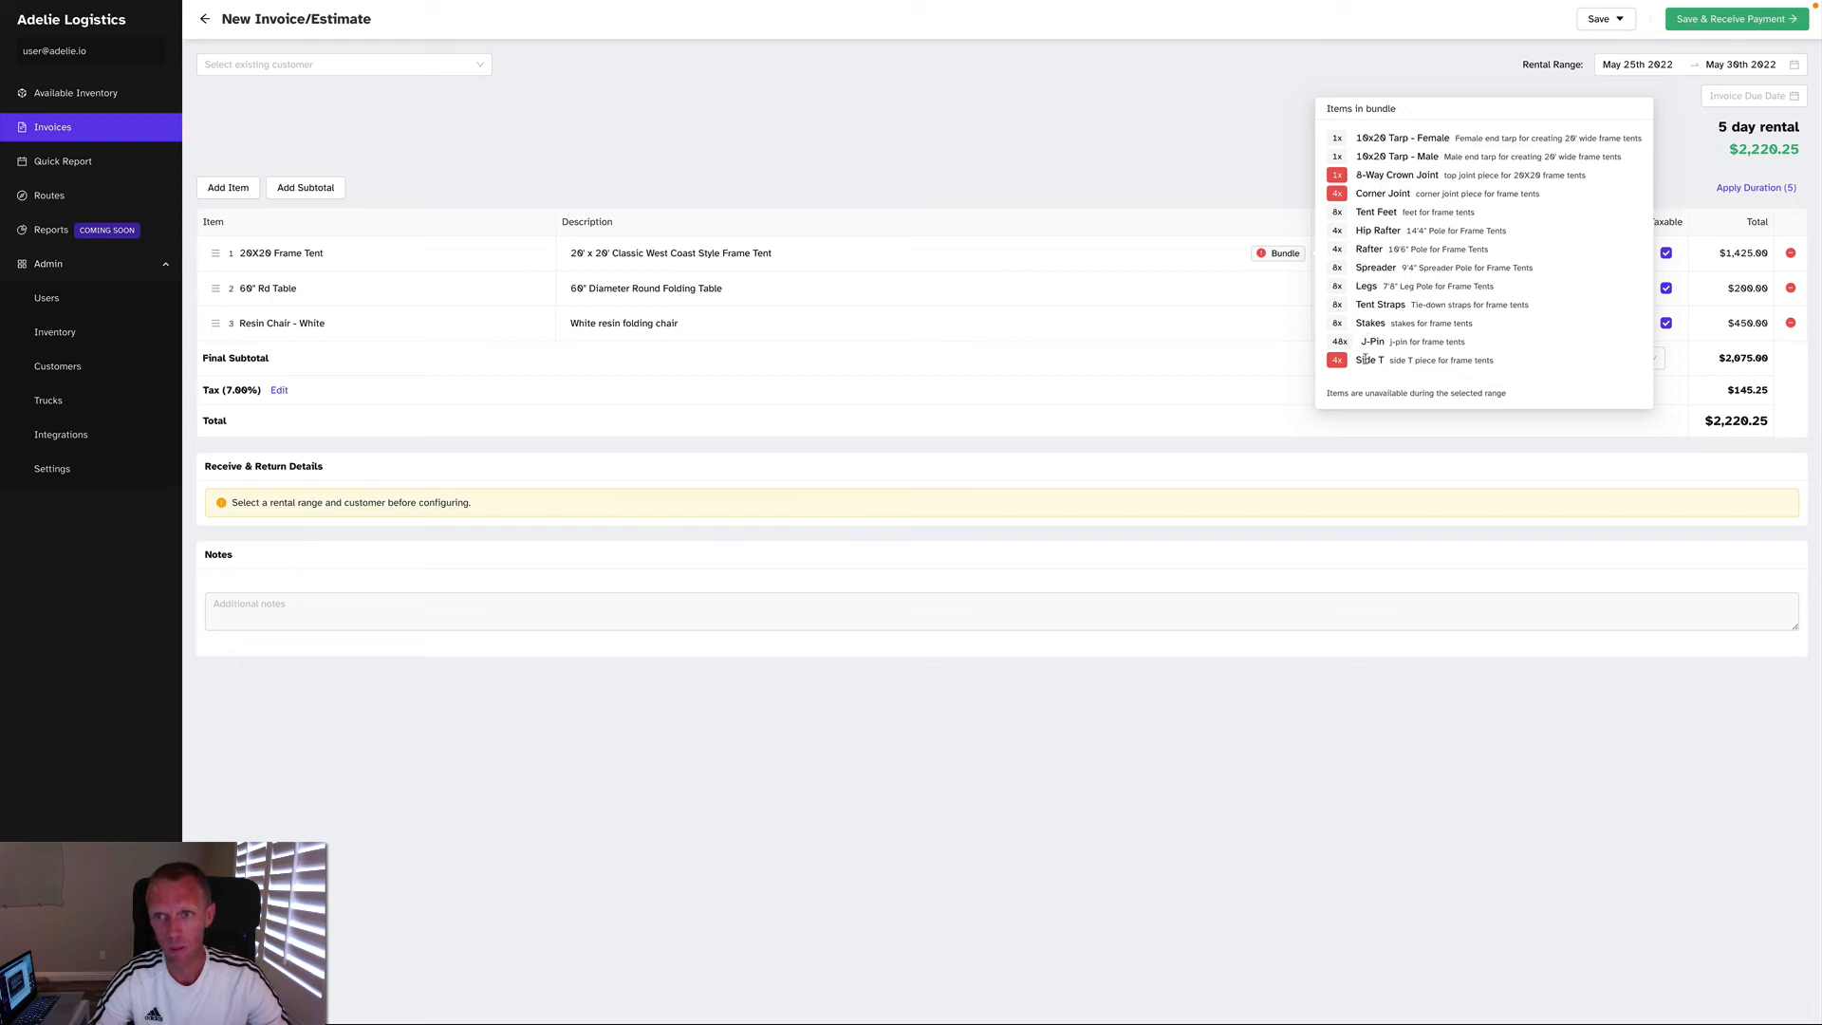
left_click(1339, 177)
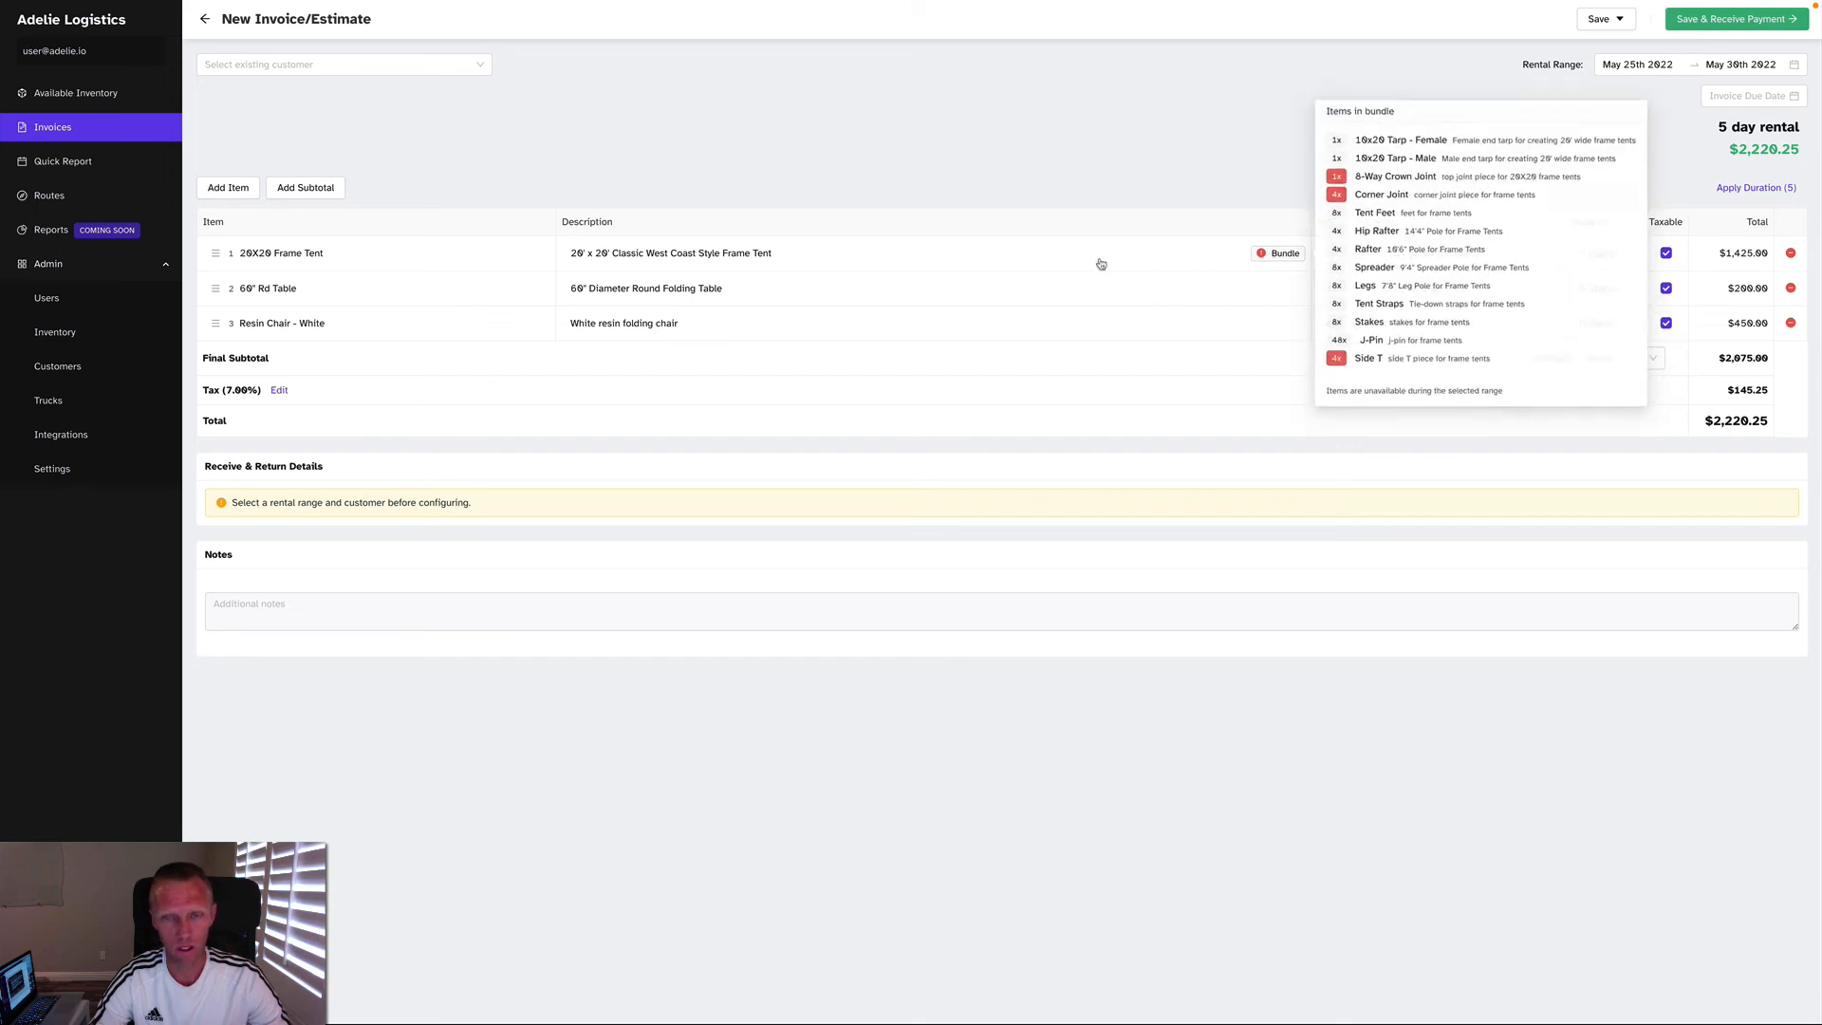
mouse_move(1357, 292)
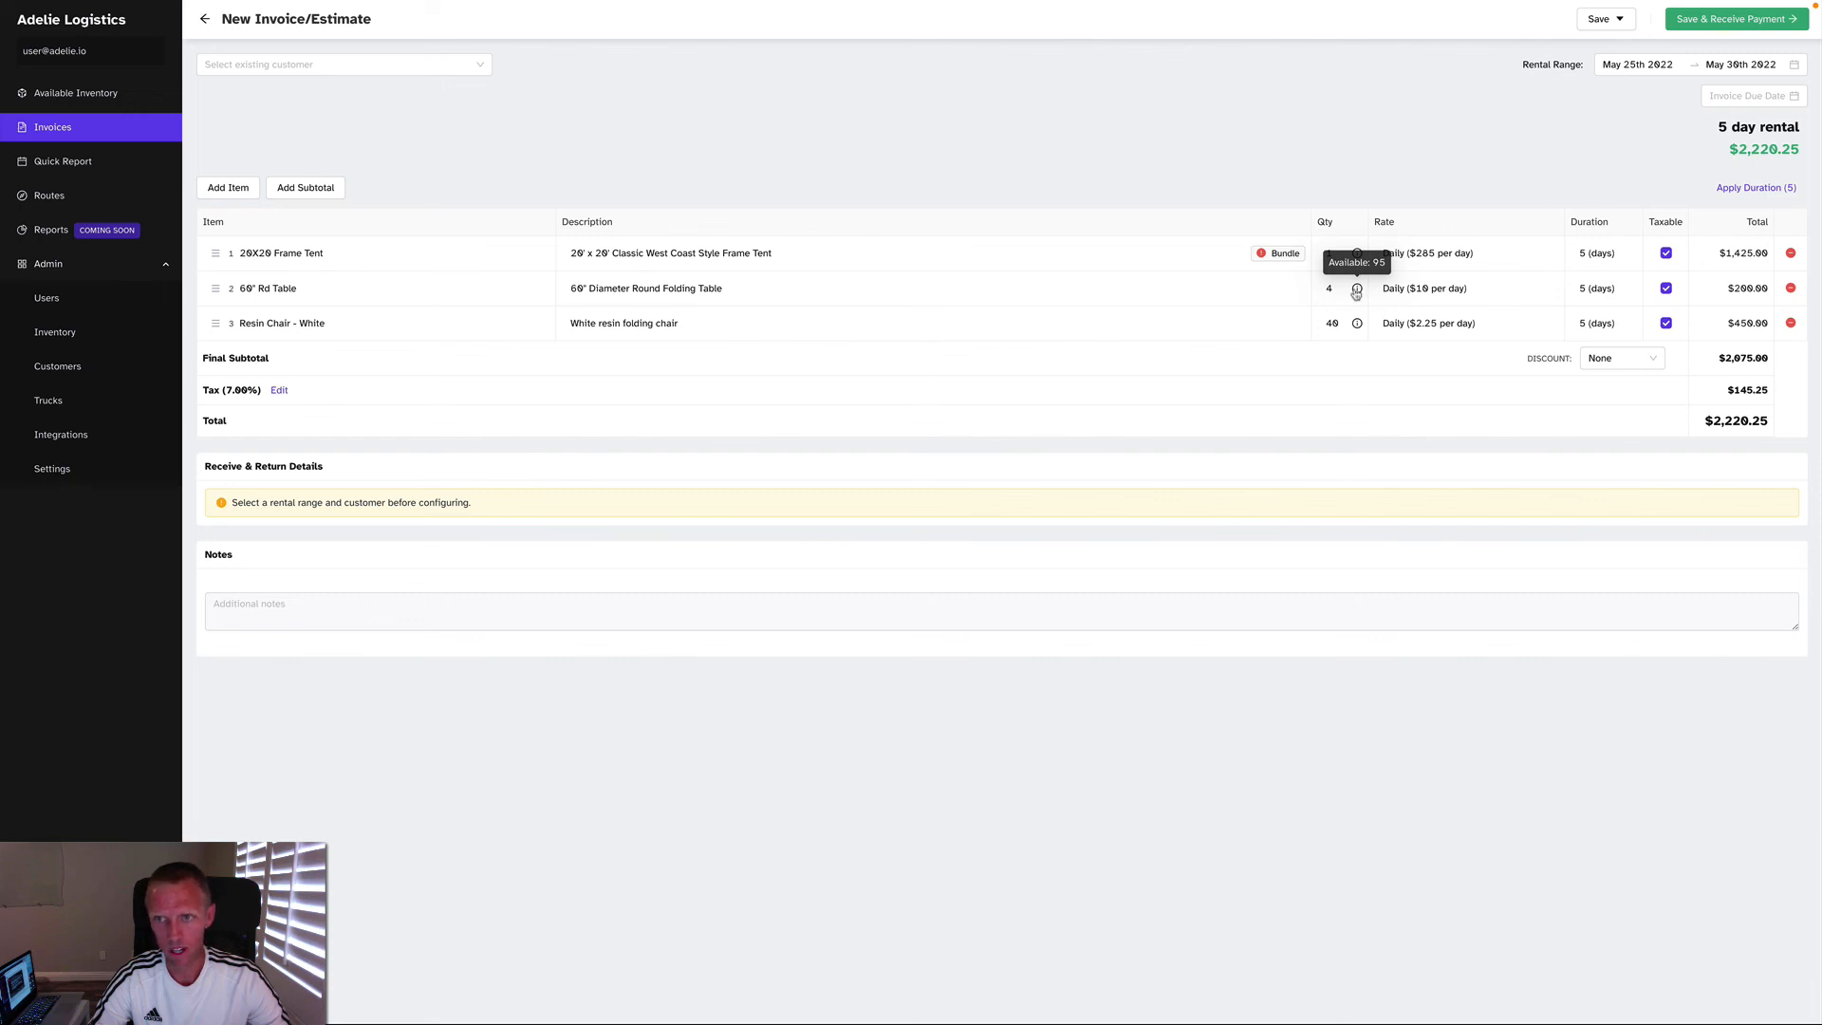
mouse_move(1358, 331)
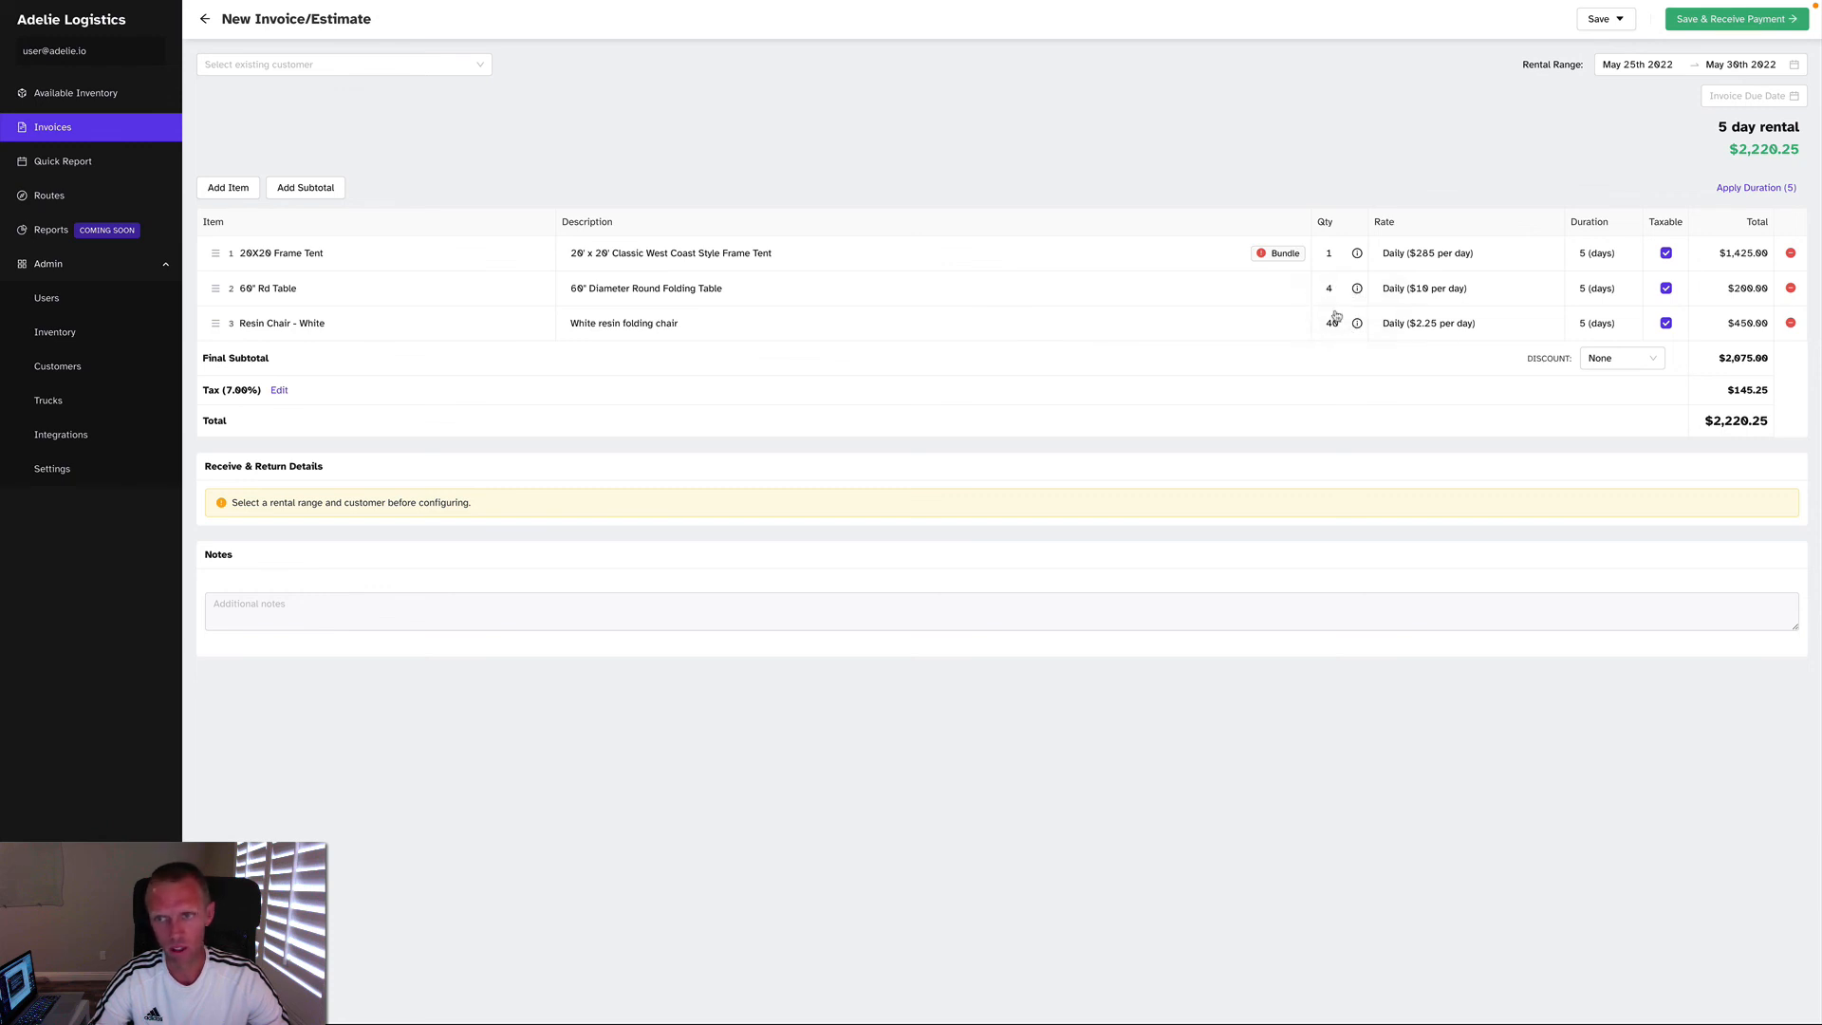
mouse_move(1279, 259)
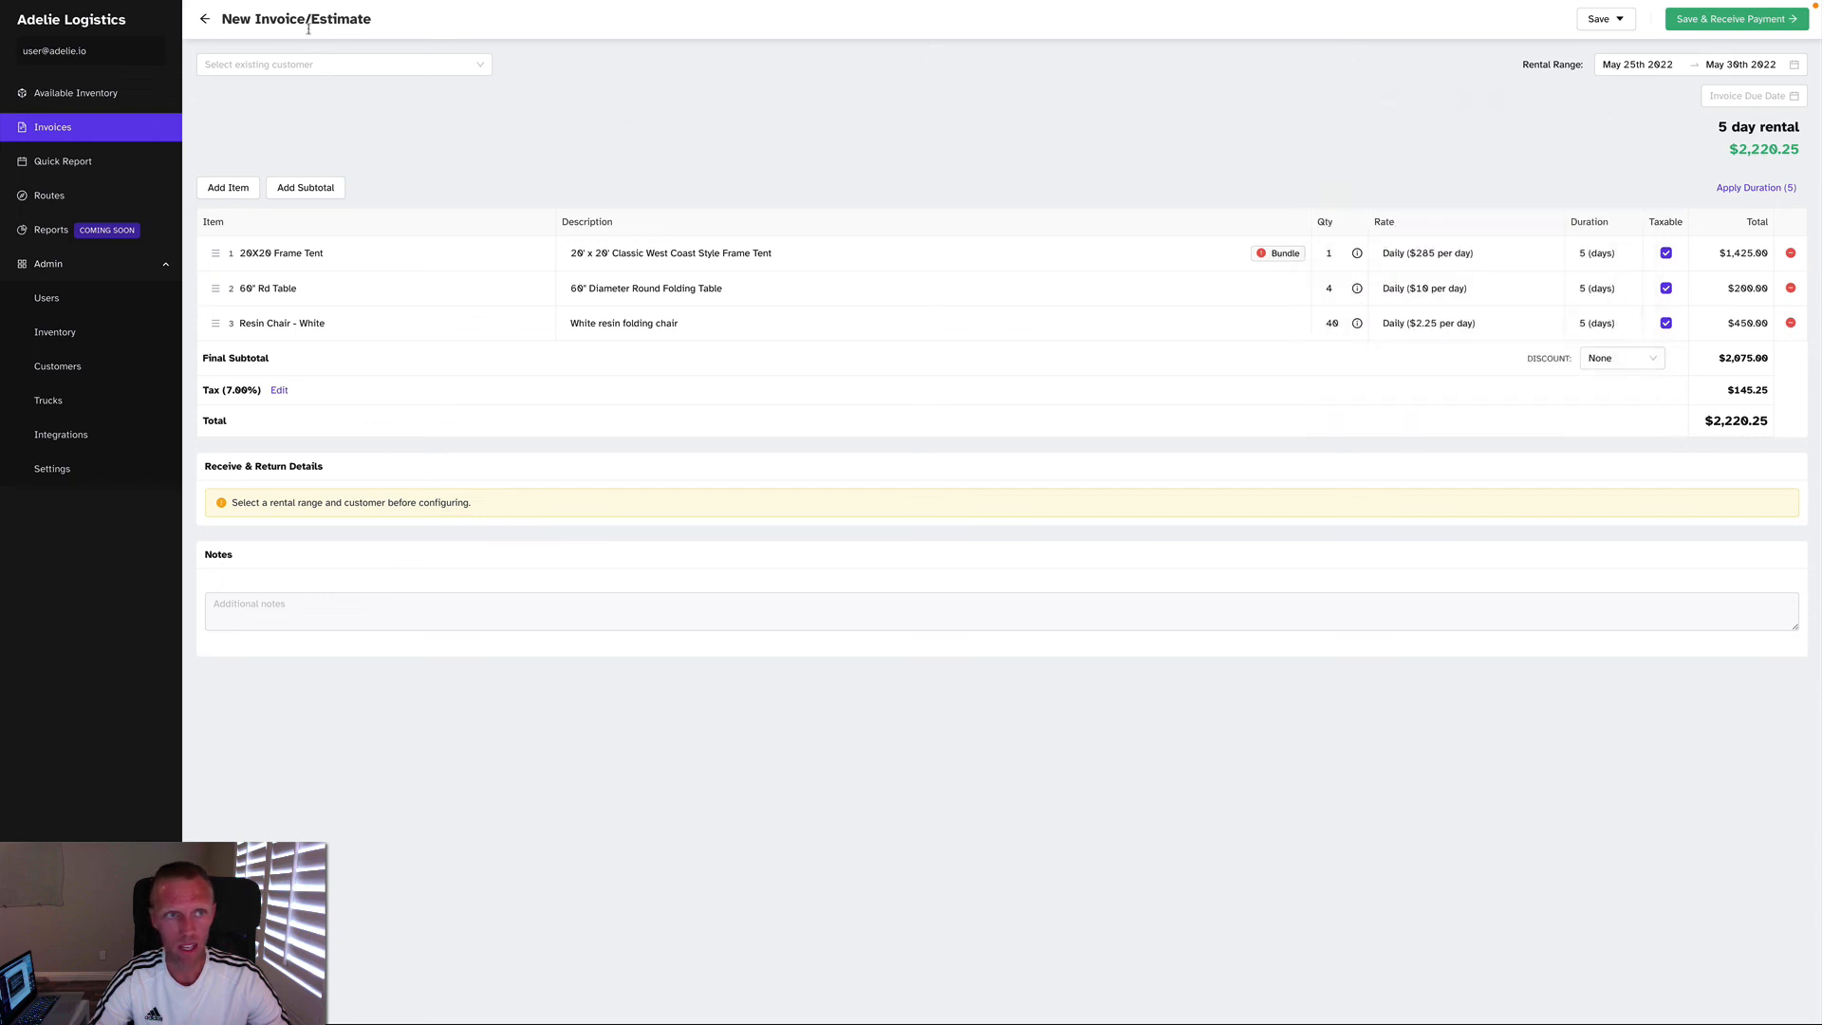
Step: Assign the existing customer to the invoice and set the invoice due date to May 25th 2022
left_click(251, 65)
left_click(247, 117)
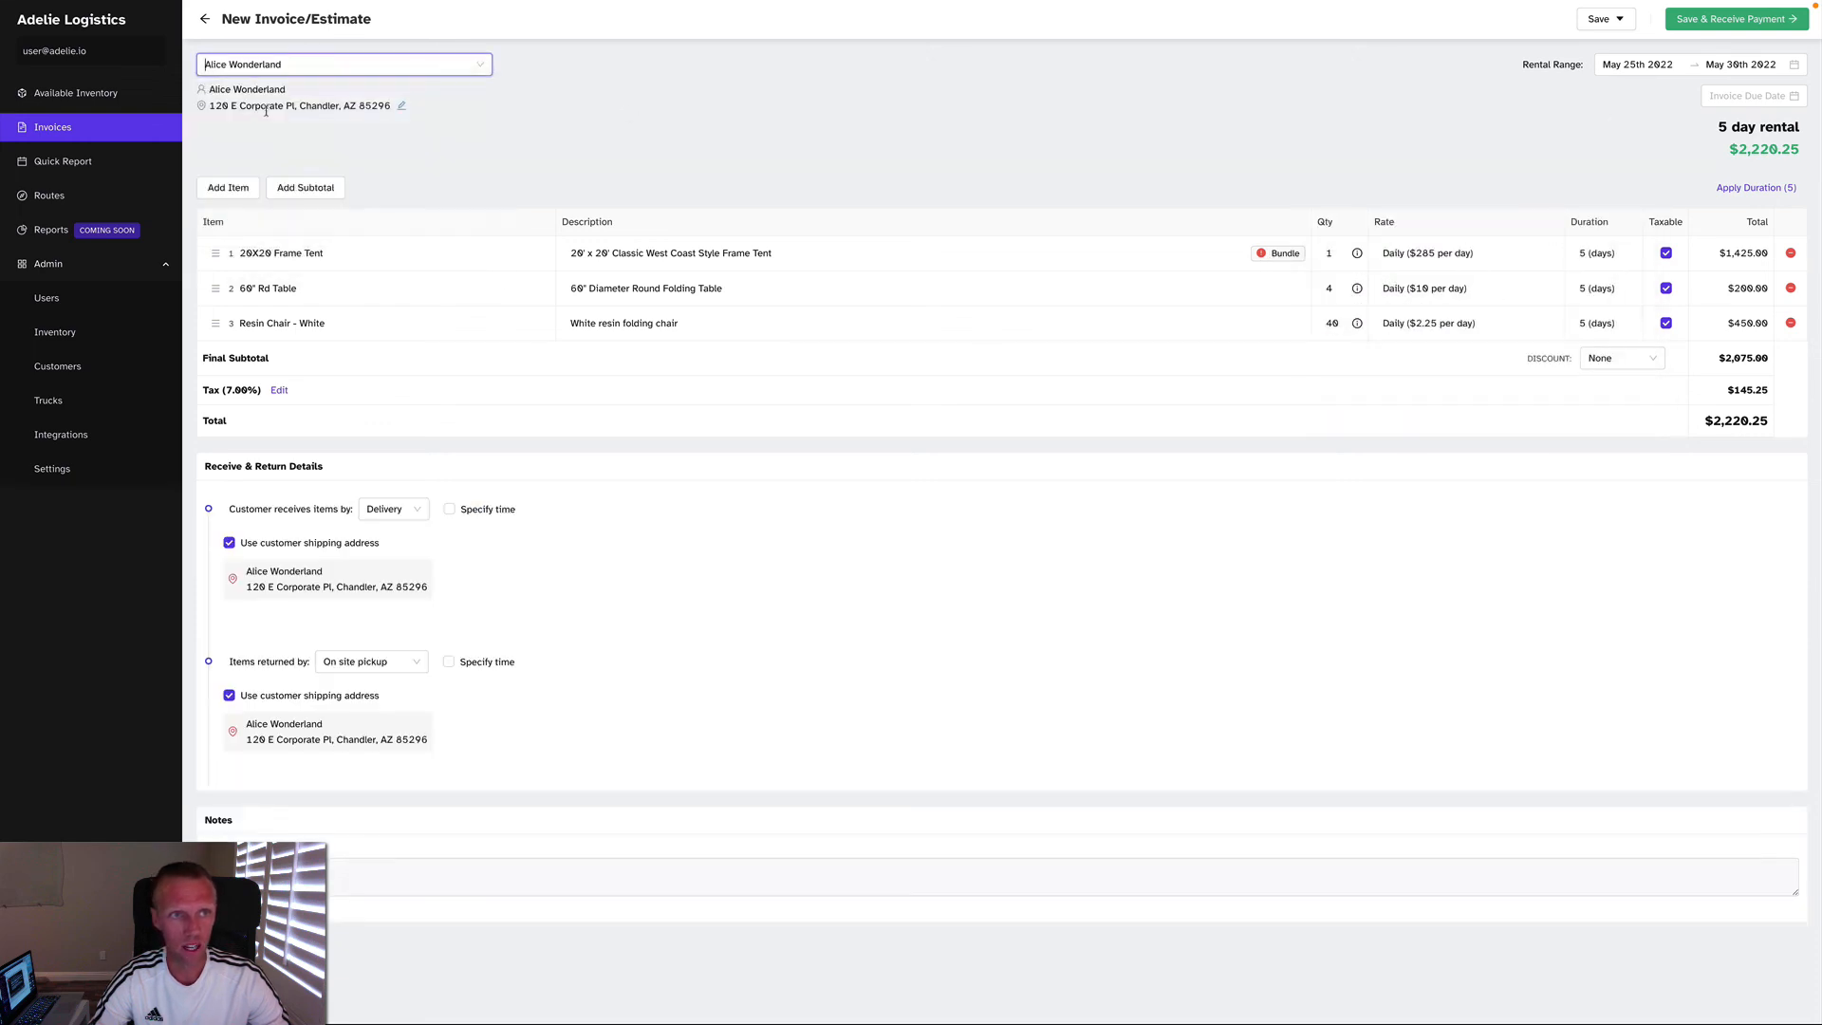
left_click(587, 137)
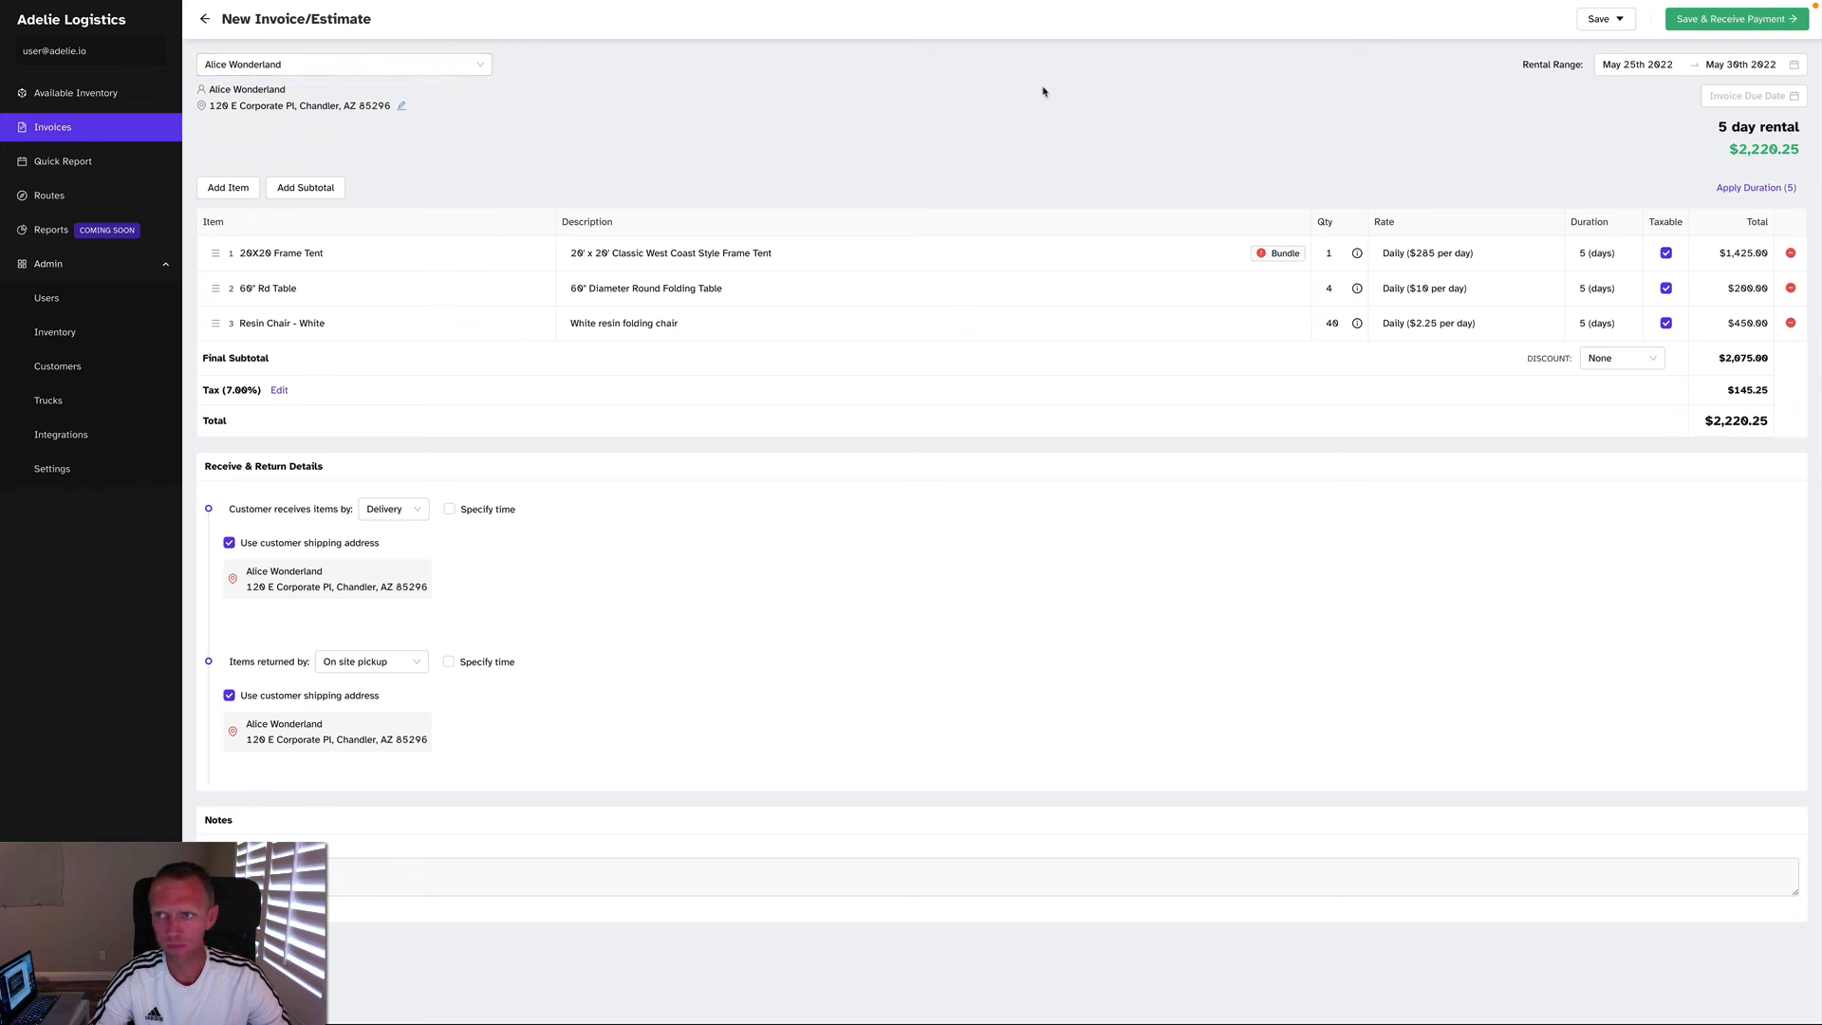
left_click(1747, 96)
left_click(1600, 192)
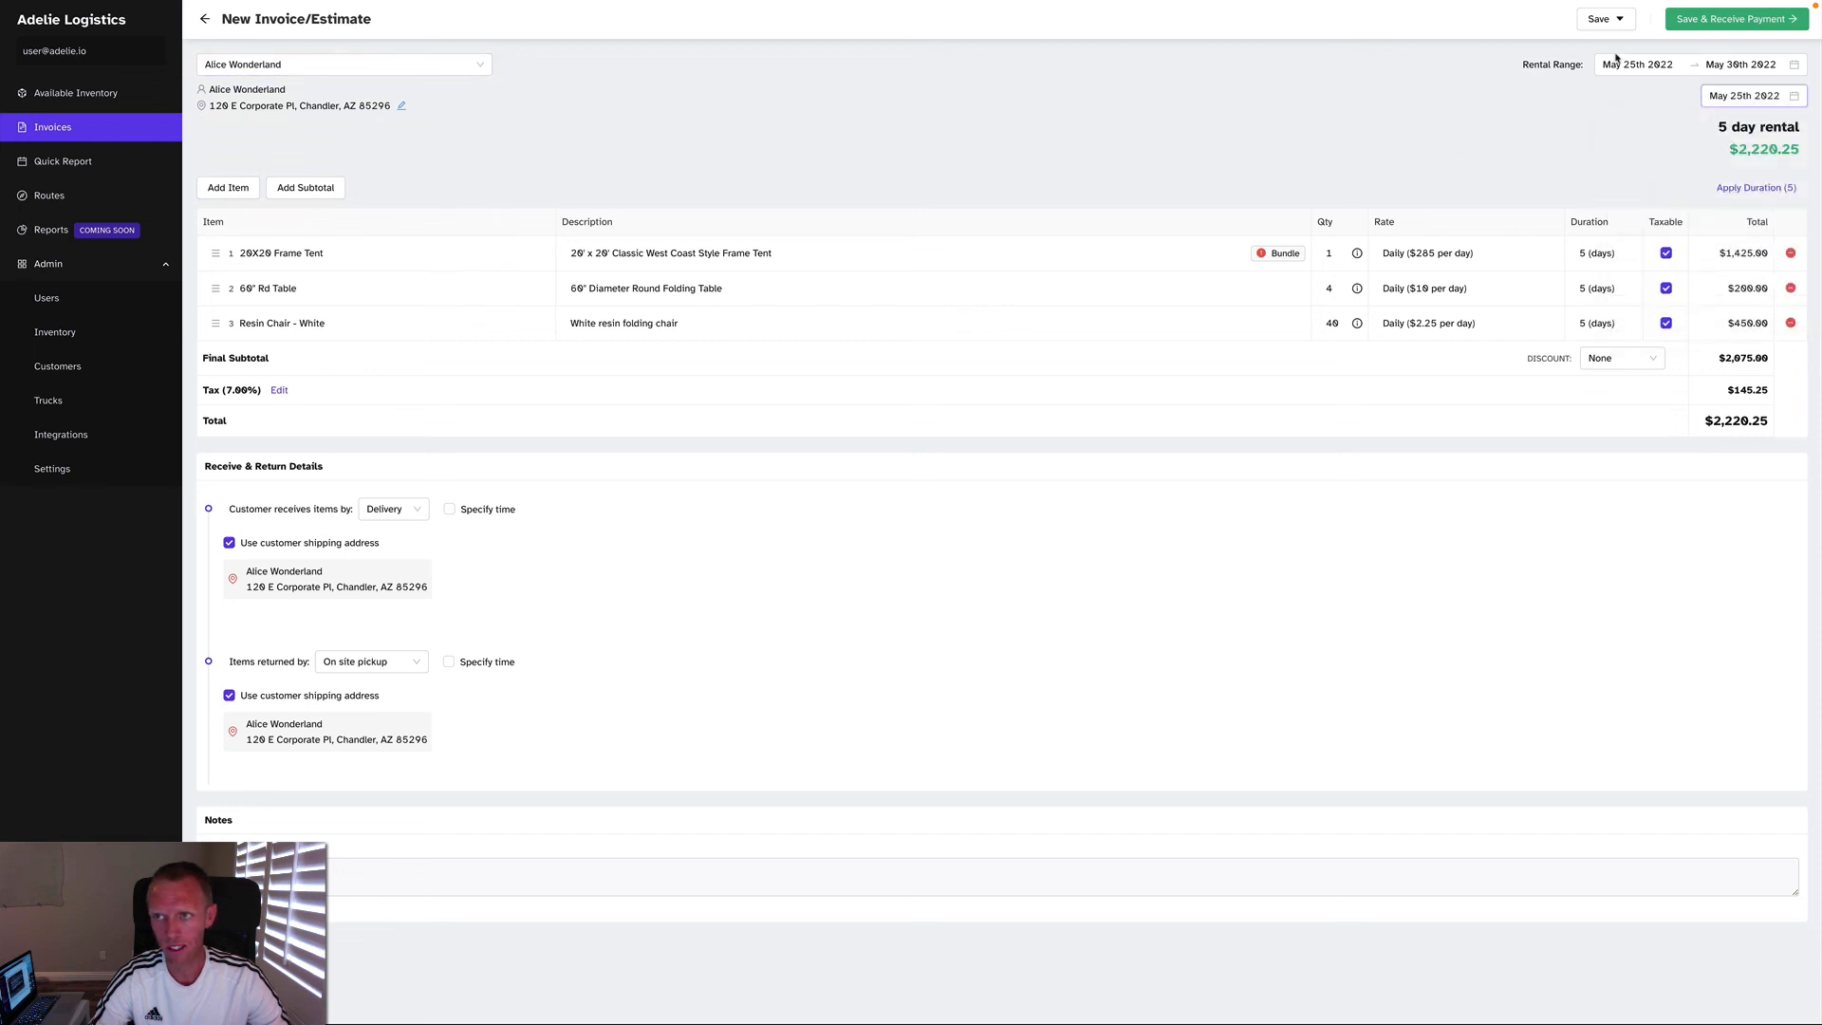
left_click(1607, 19)
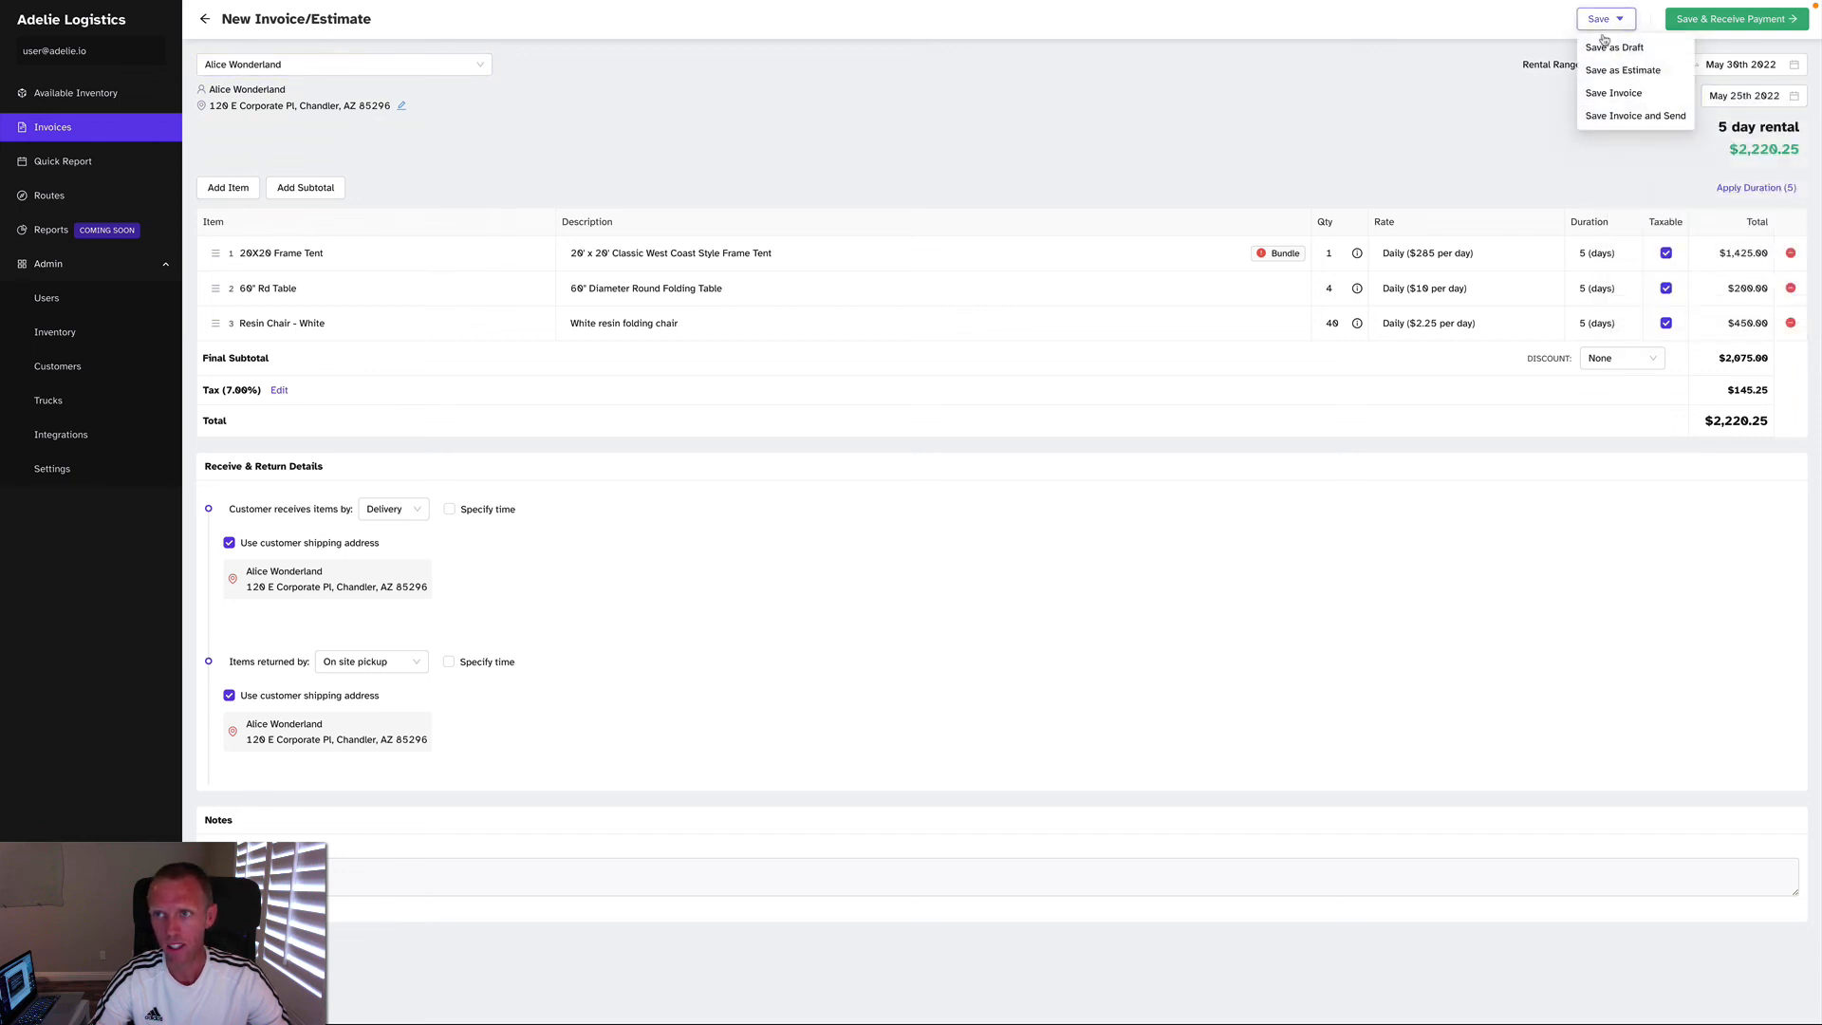
left_click(1614, 94)
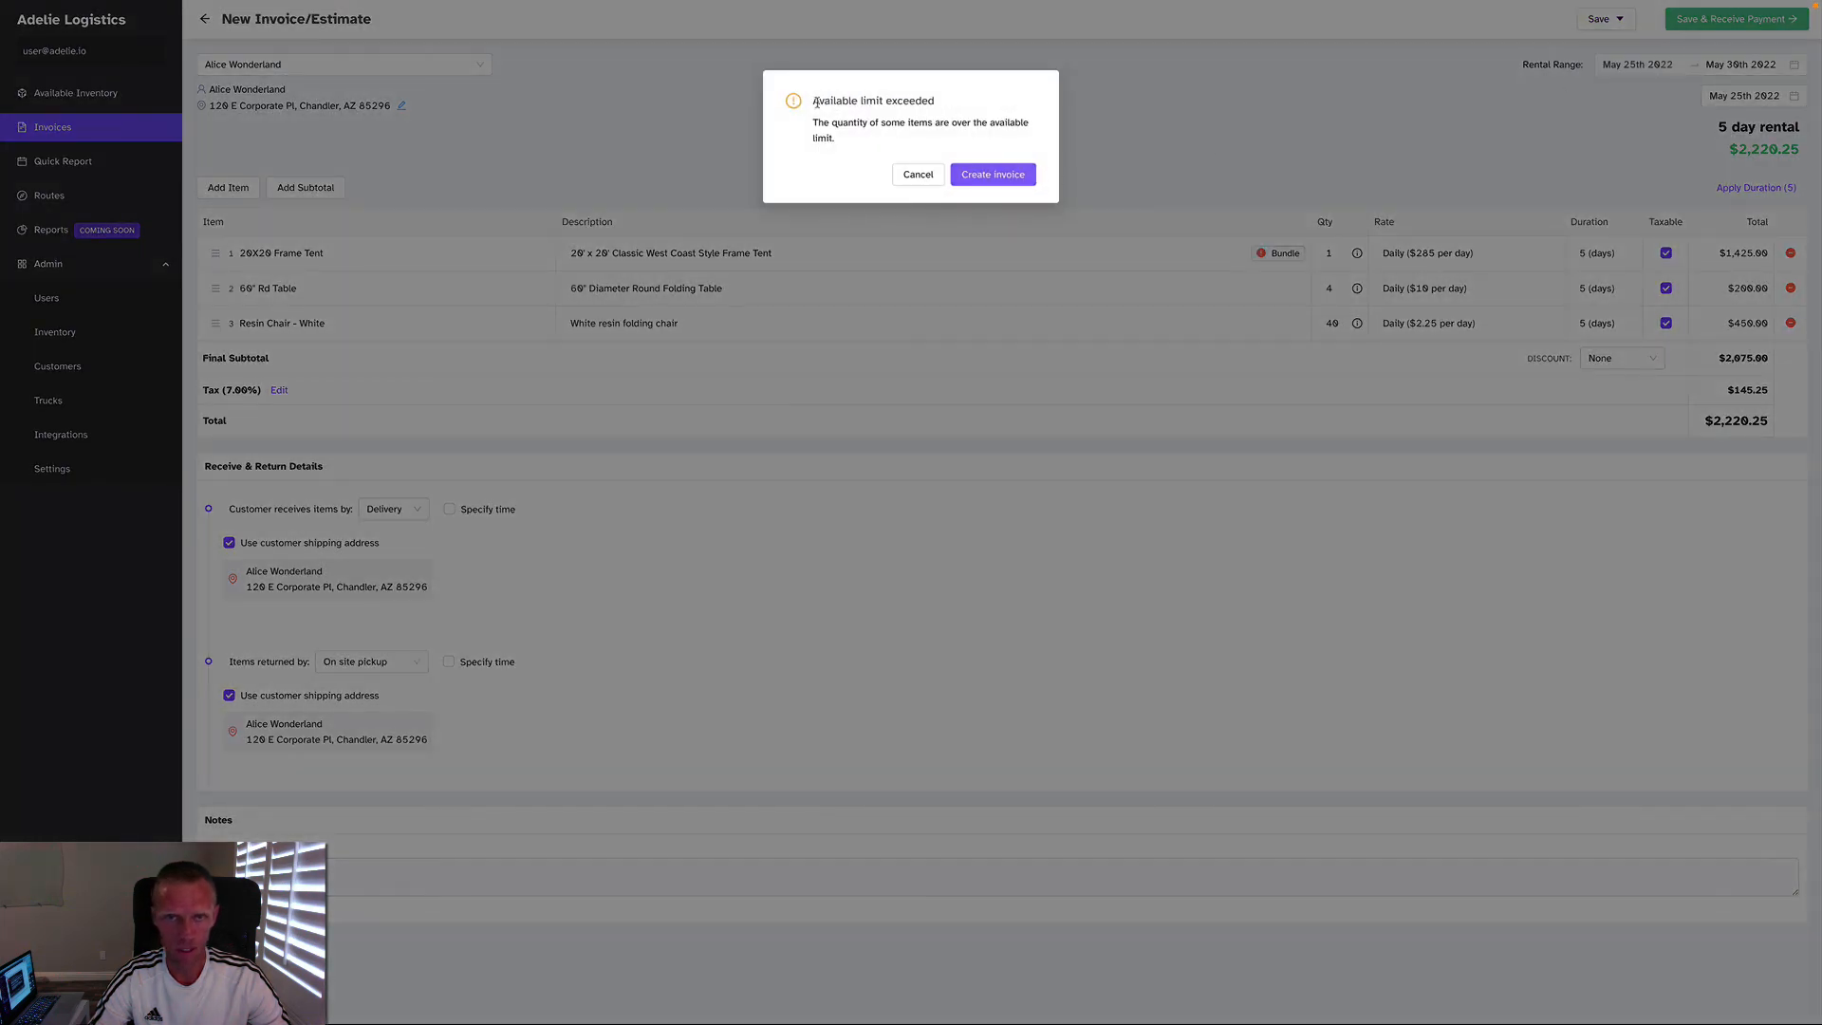
left_click_drag(816, 103, 903, 104)
left_click(917, 175)
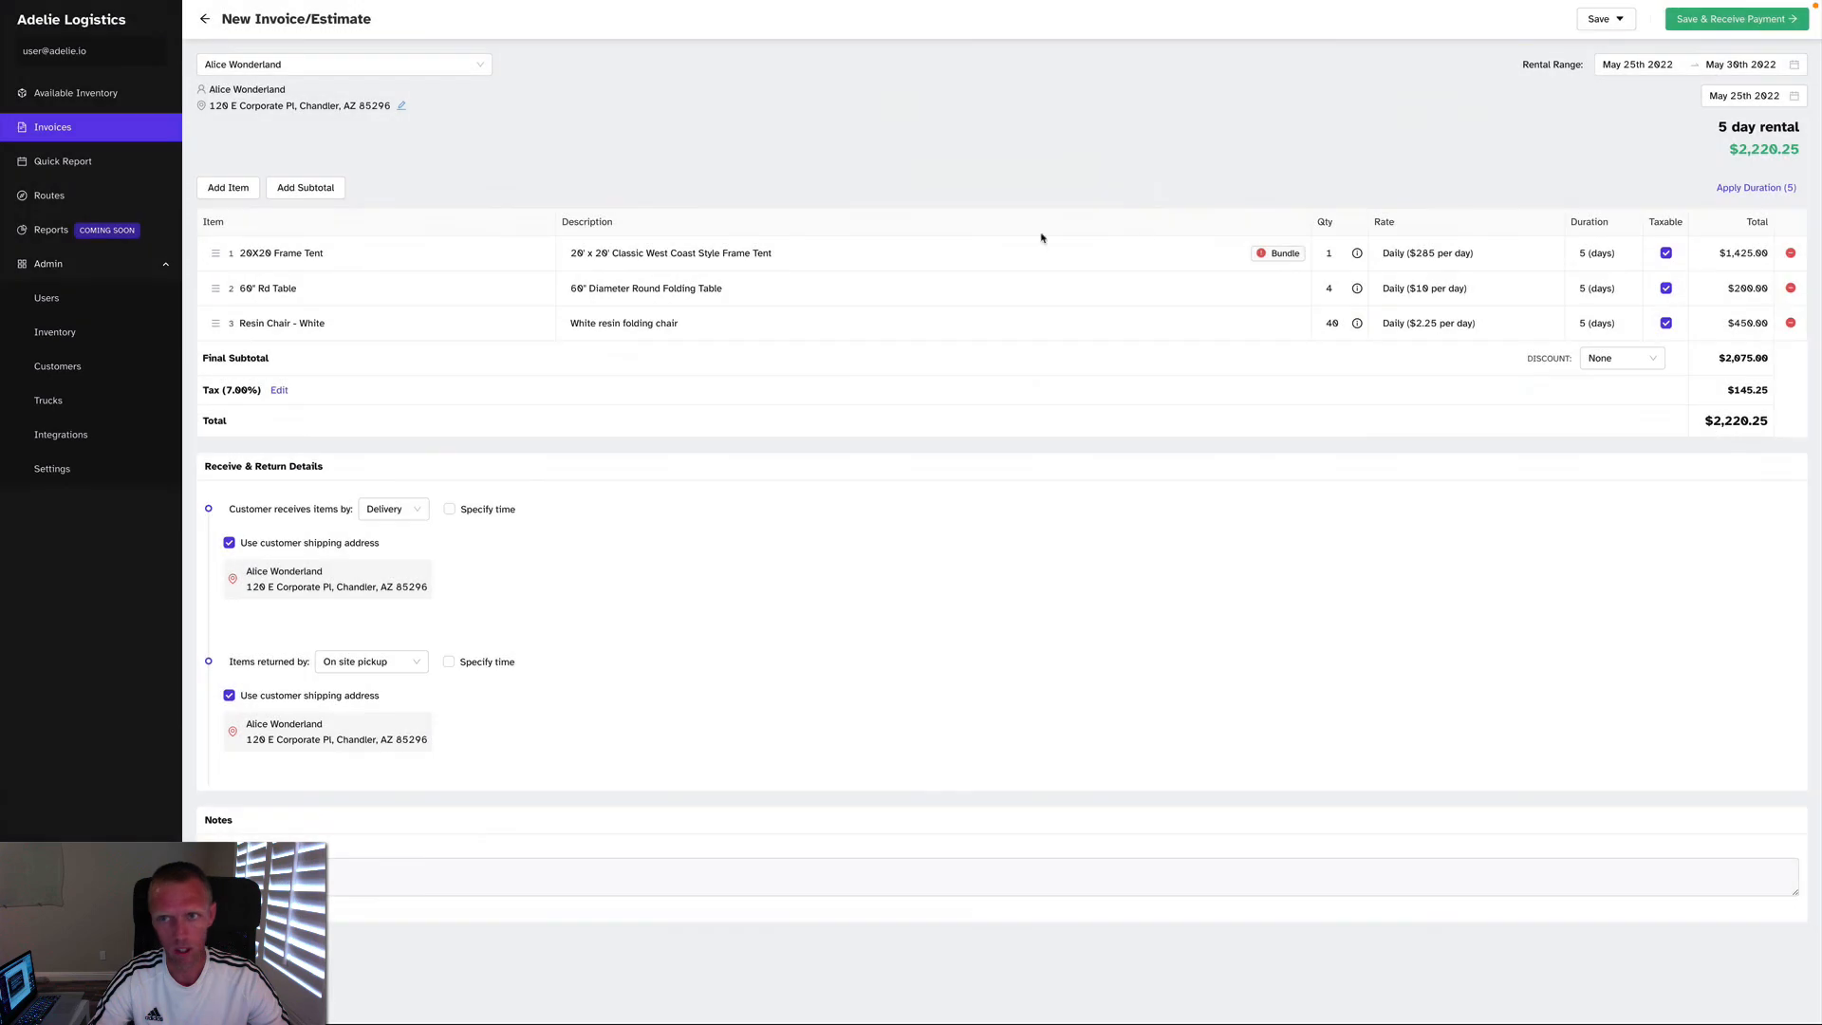
Step: Save the document as an invoice, accepting the quantities over the available limit
mouse_move(1269, 259)
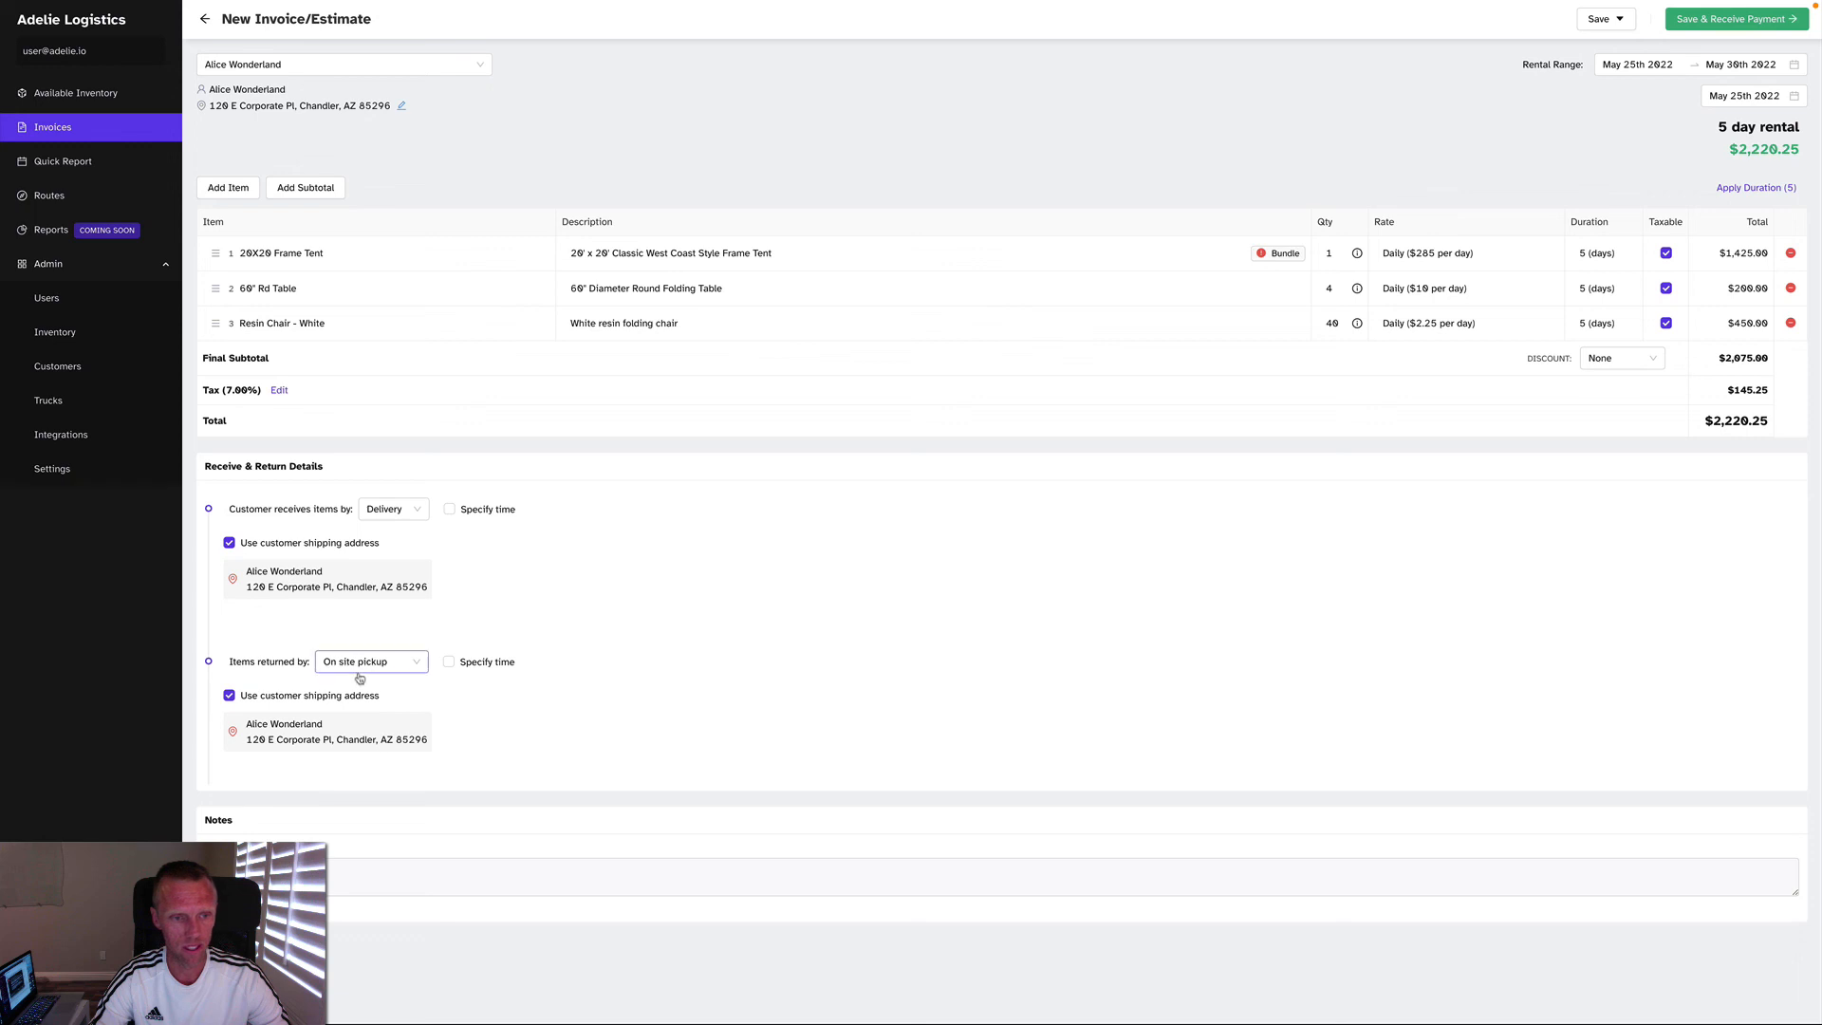
left_click(1605, 19)
left_click(1619, 91)
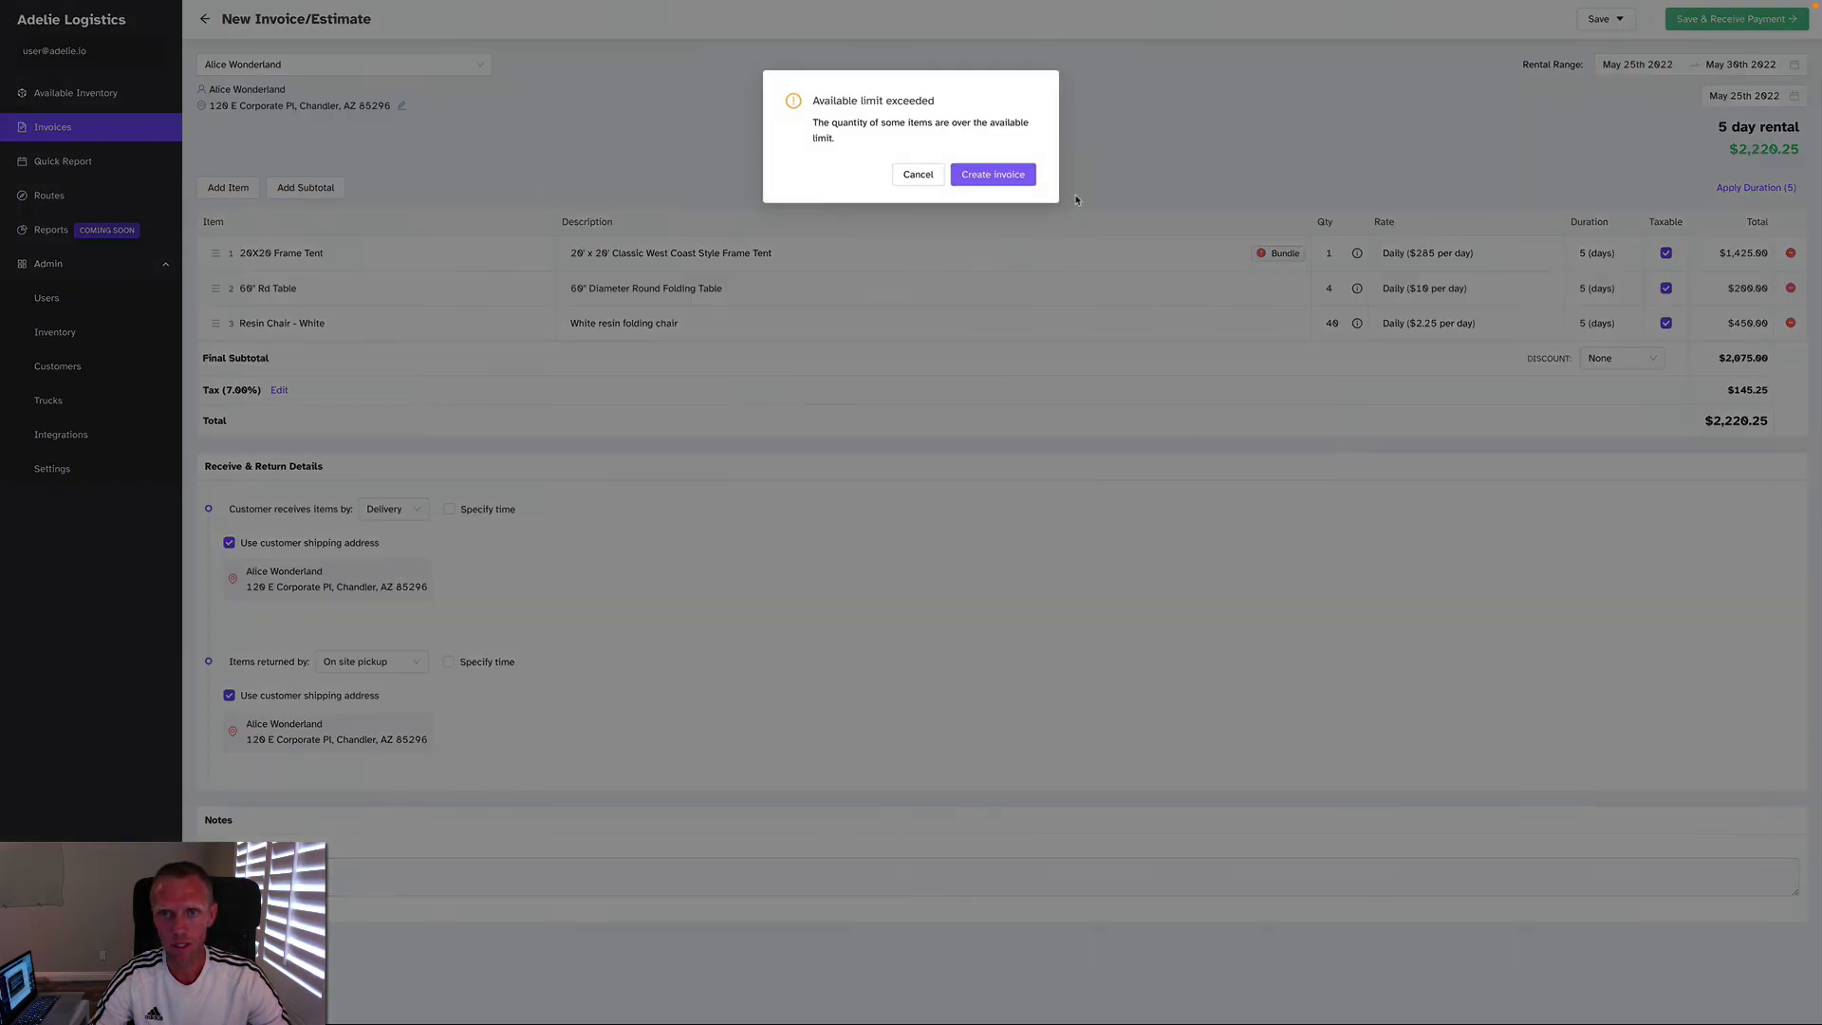
left_click(995, 176)
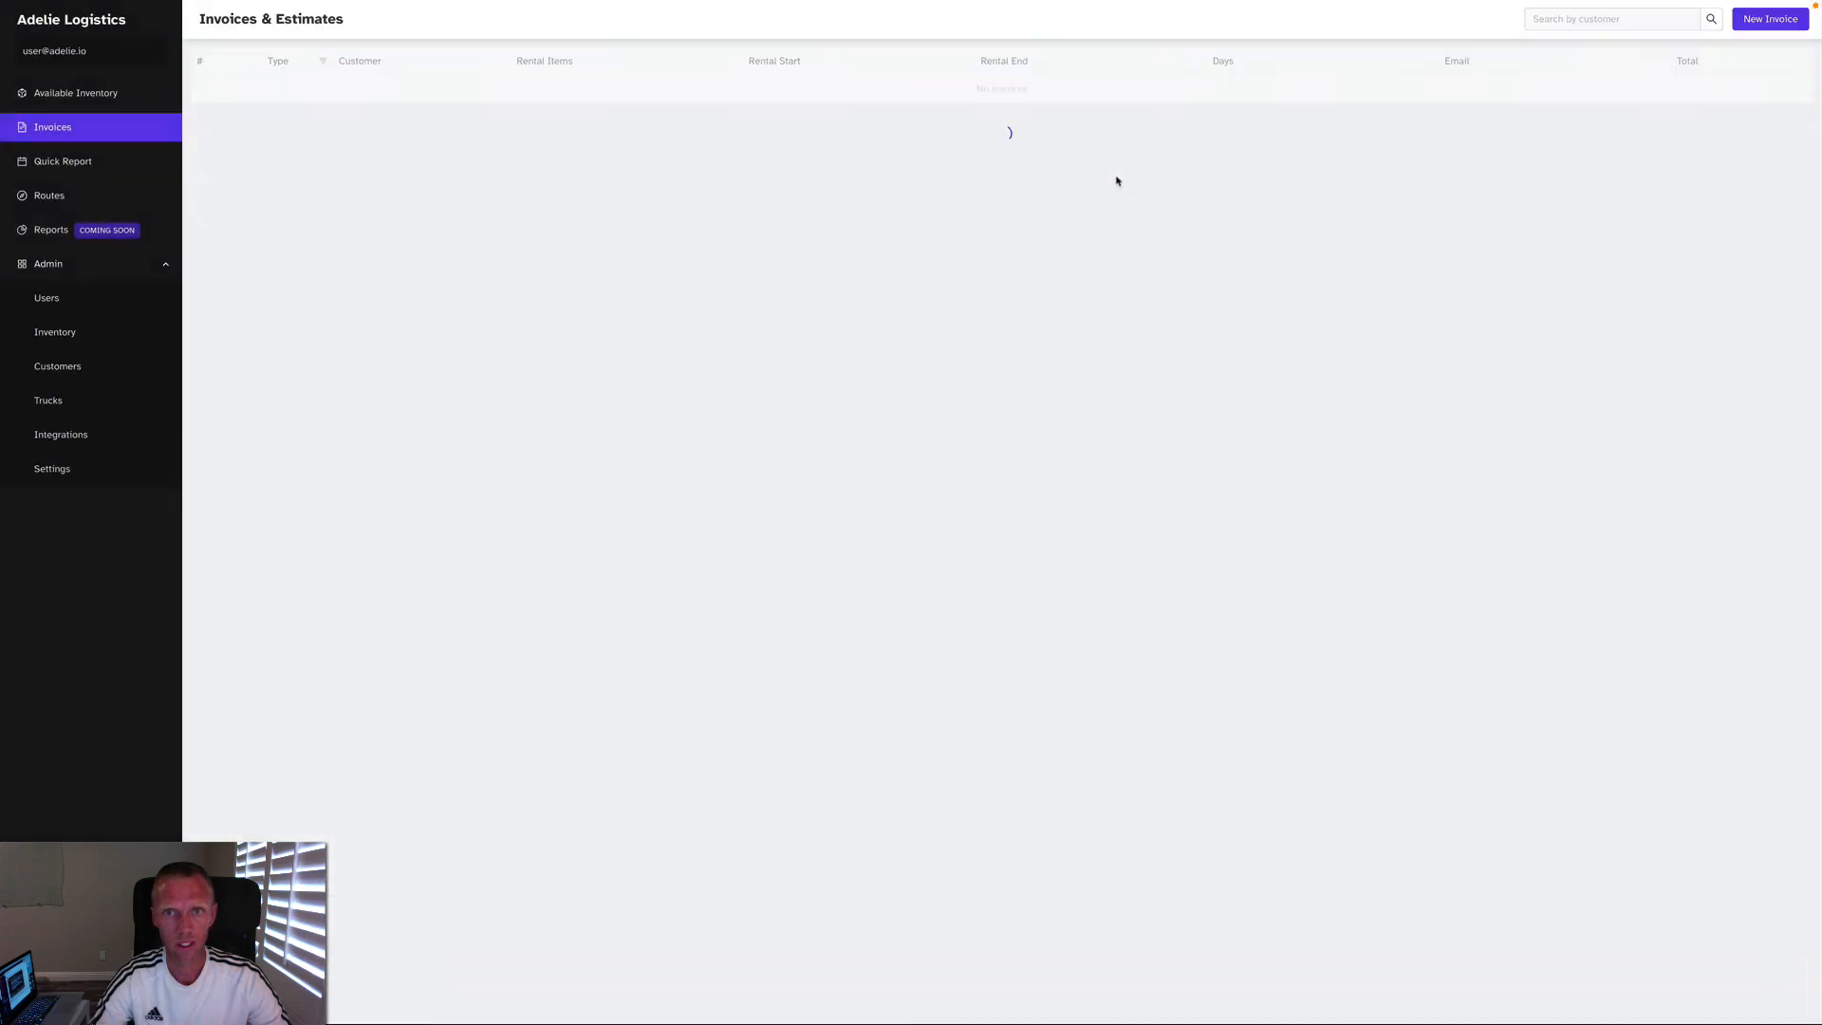